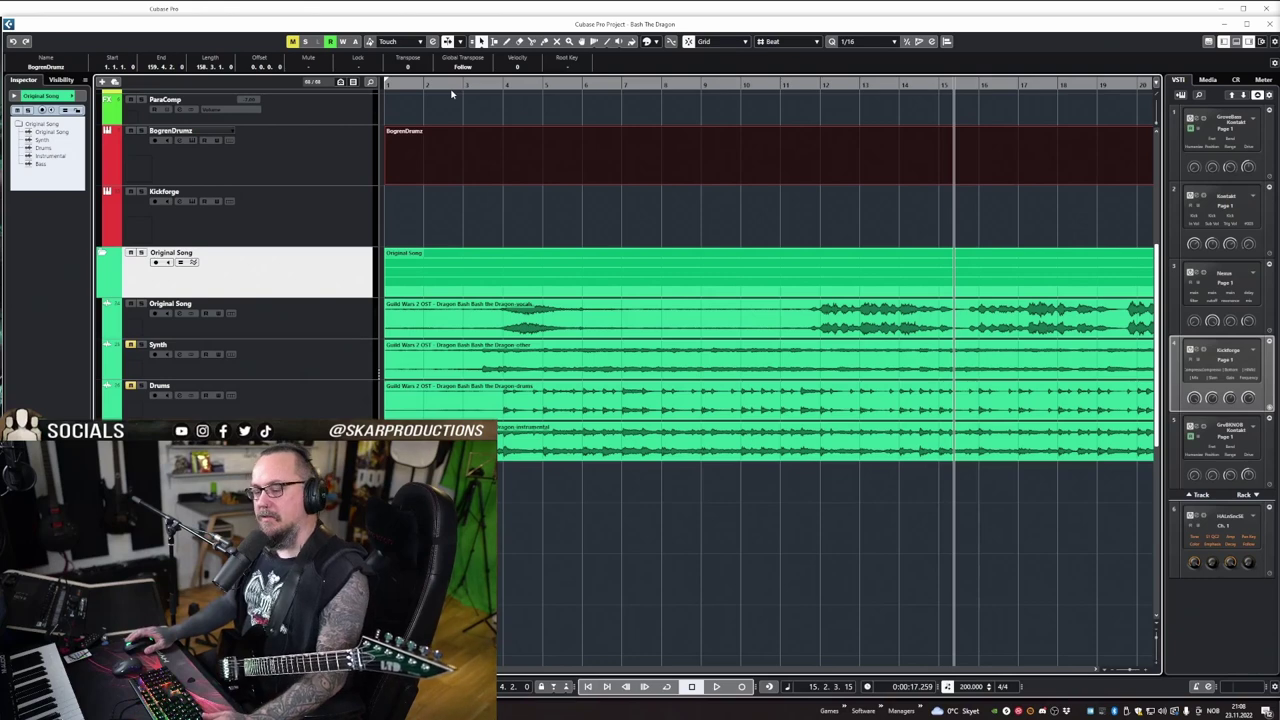
Select the BogrenDrumz track, clear the event selection and play the song from bar 2 beat 3.
click(340, 162)
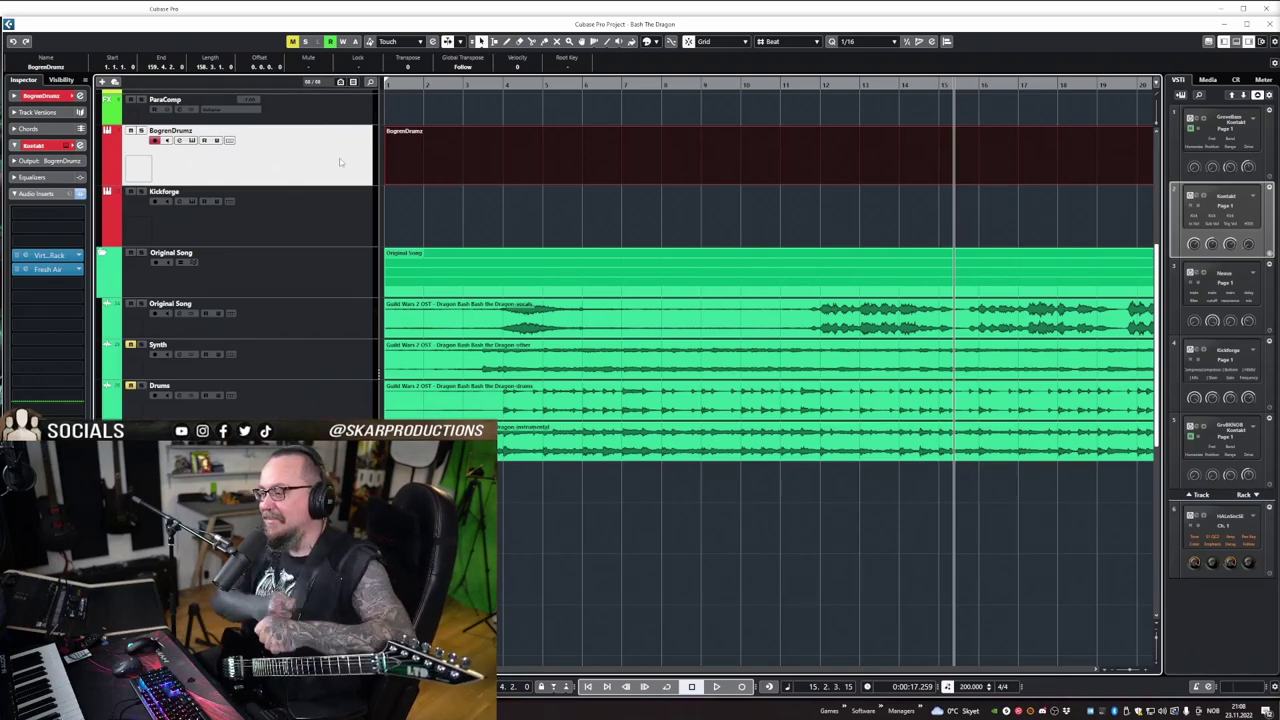
click(521, 117)
click(477, 84)
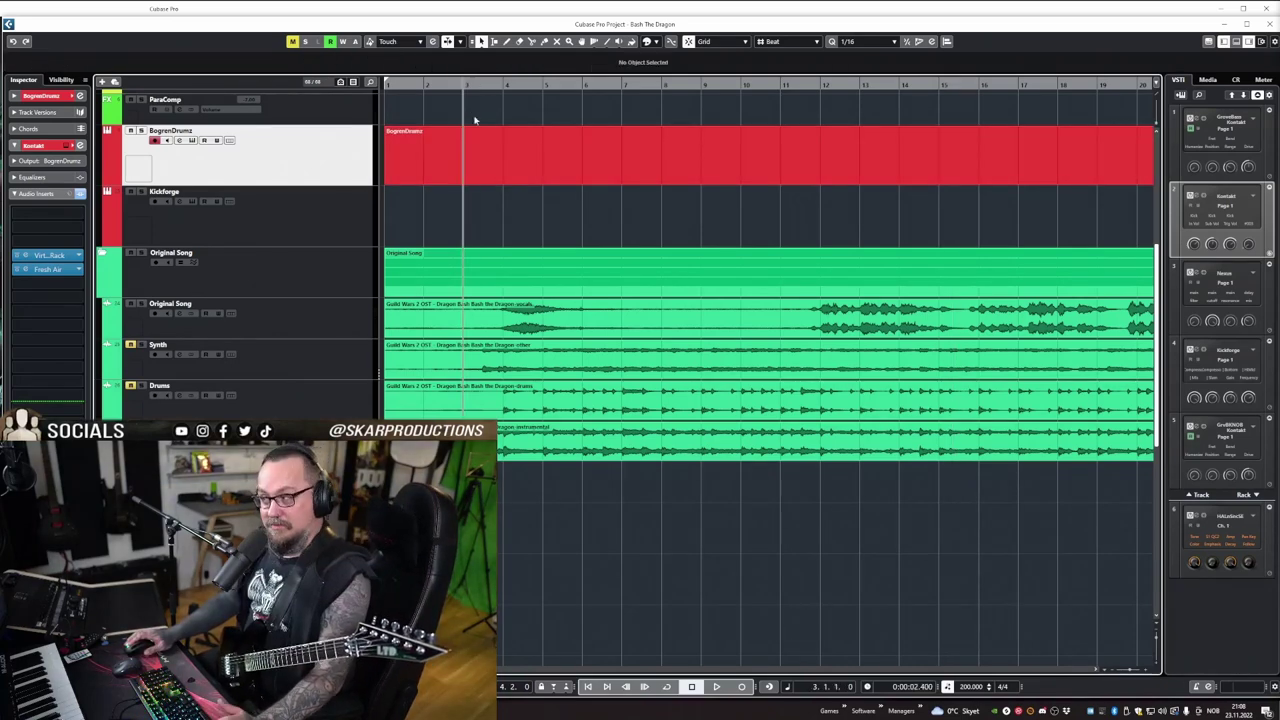
drag(384, 85, 446, 98)
scroll(552, 187, right, 3)
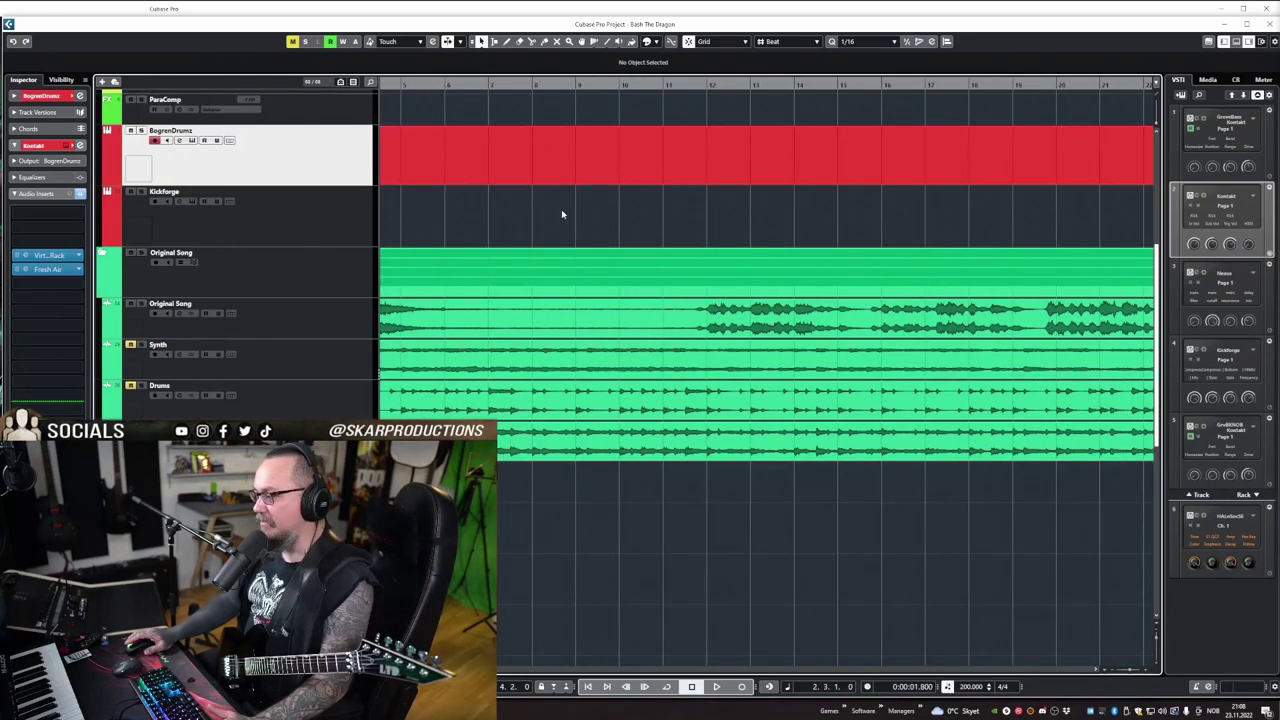
scroll(561, 213, left, 3)
key(space)
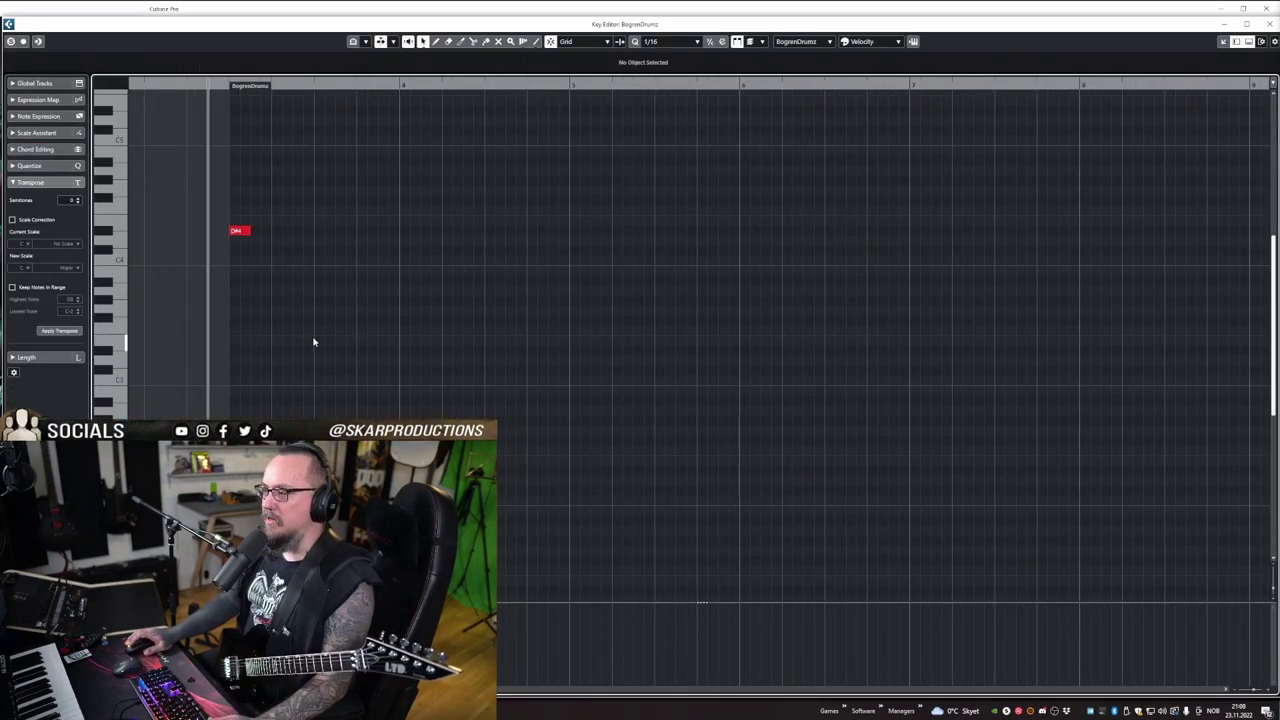
Build a four-note fill of D#4, D#4, F4 and F#4 across bar 3 of the drum part and play it back.
drag(289, 259, 245, 230)
drag(241, 230, 326, 206)
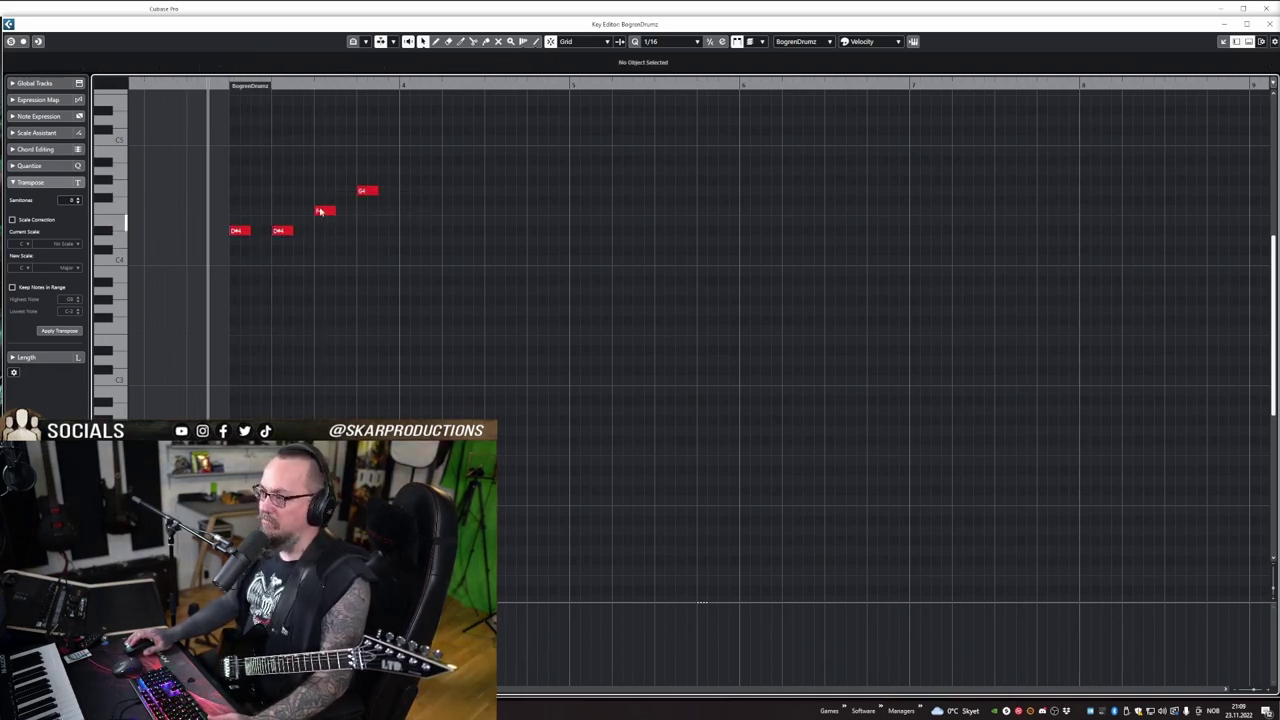
drag(209, 88, 209, 94)
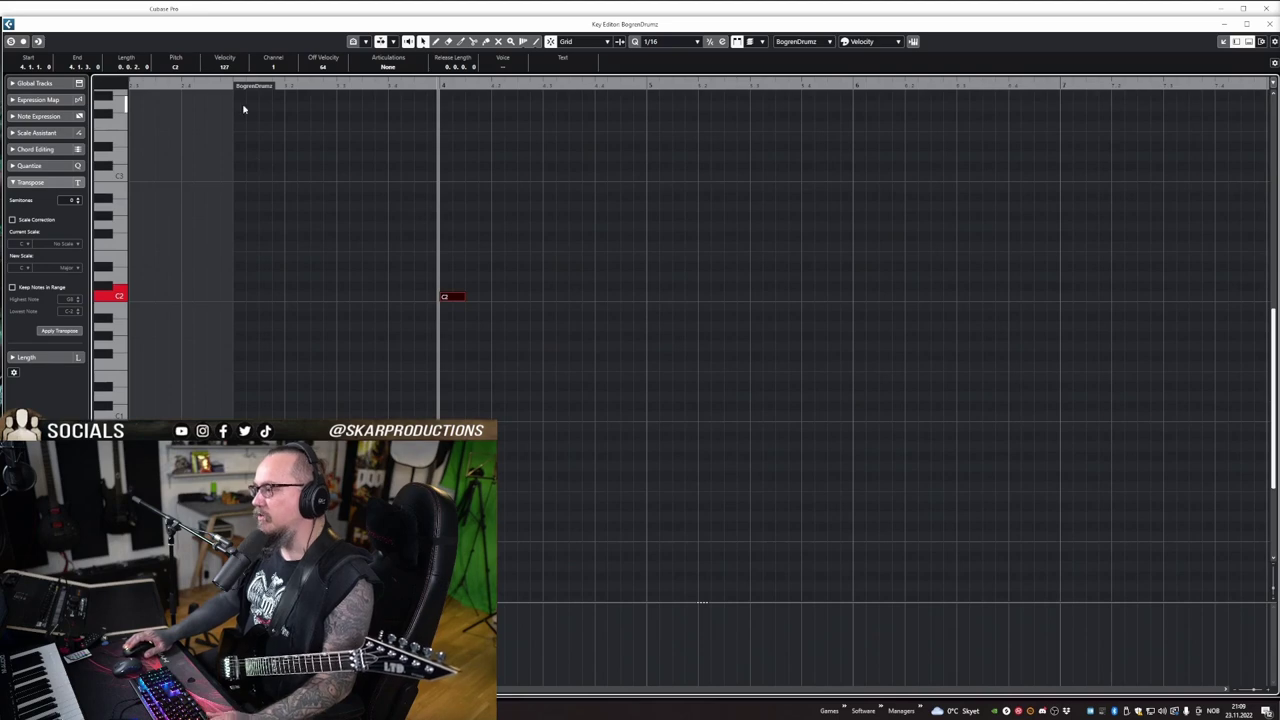
drag(217, 82, 218, 76)
key(ctrl+shift+z)
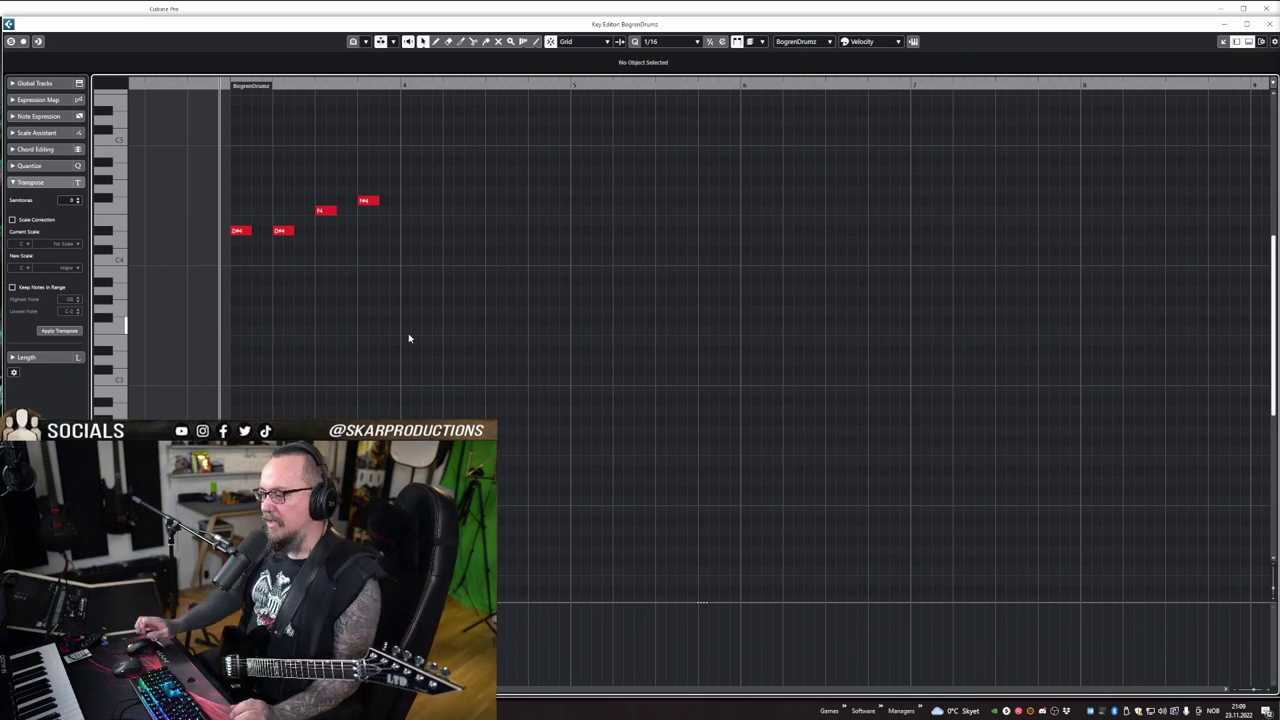
key(space)
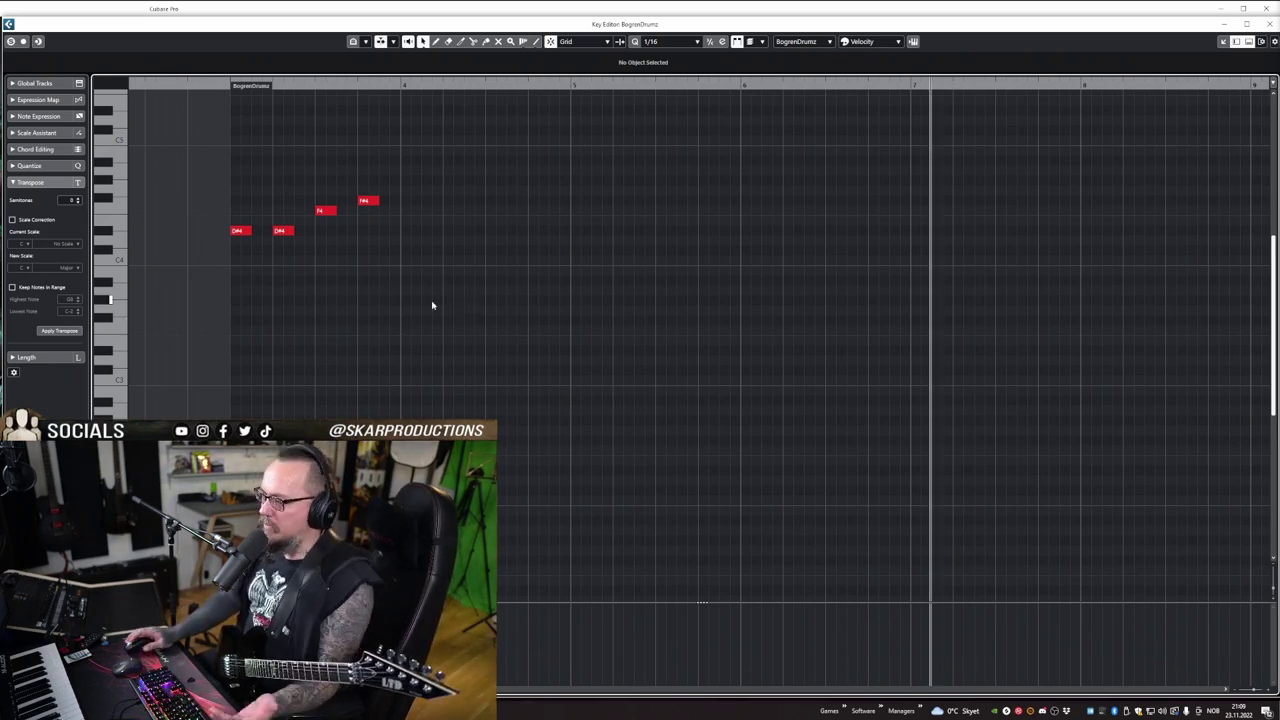
Transpose the C2 note at the start of bar 4 down one octave to C1.
click(372, 204)
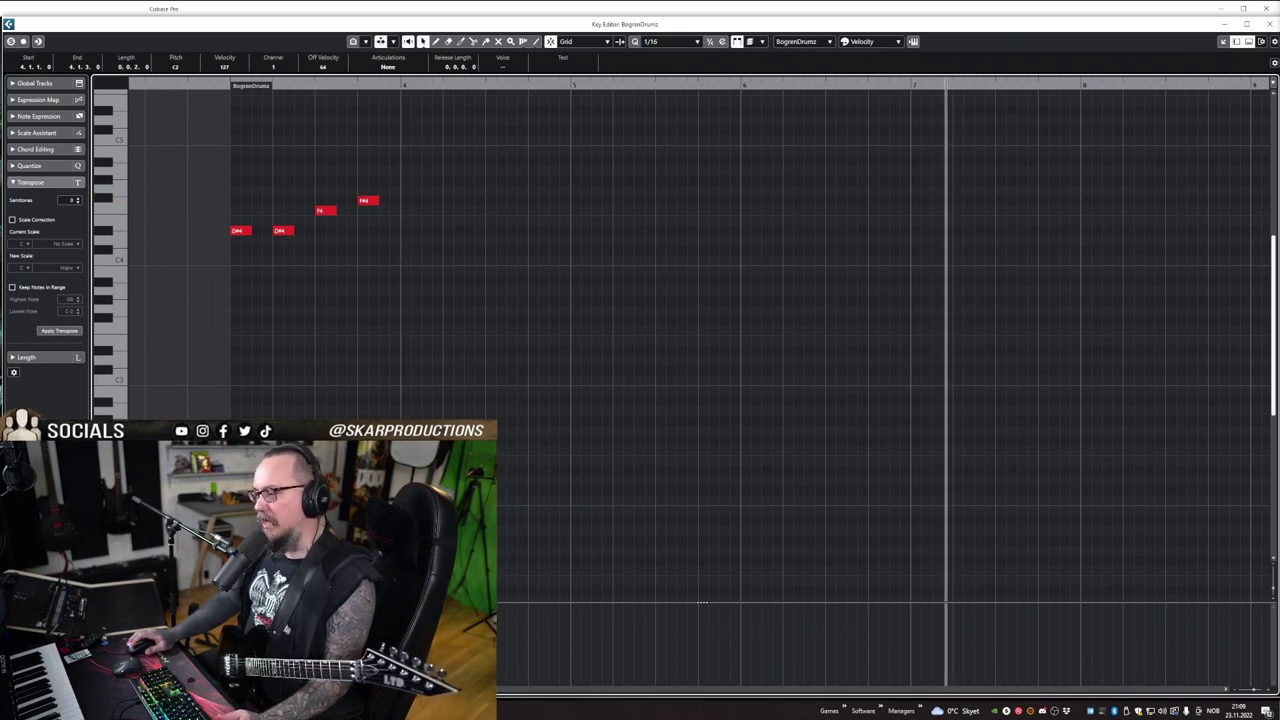
scroll(418, 342, down, 5)
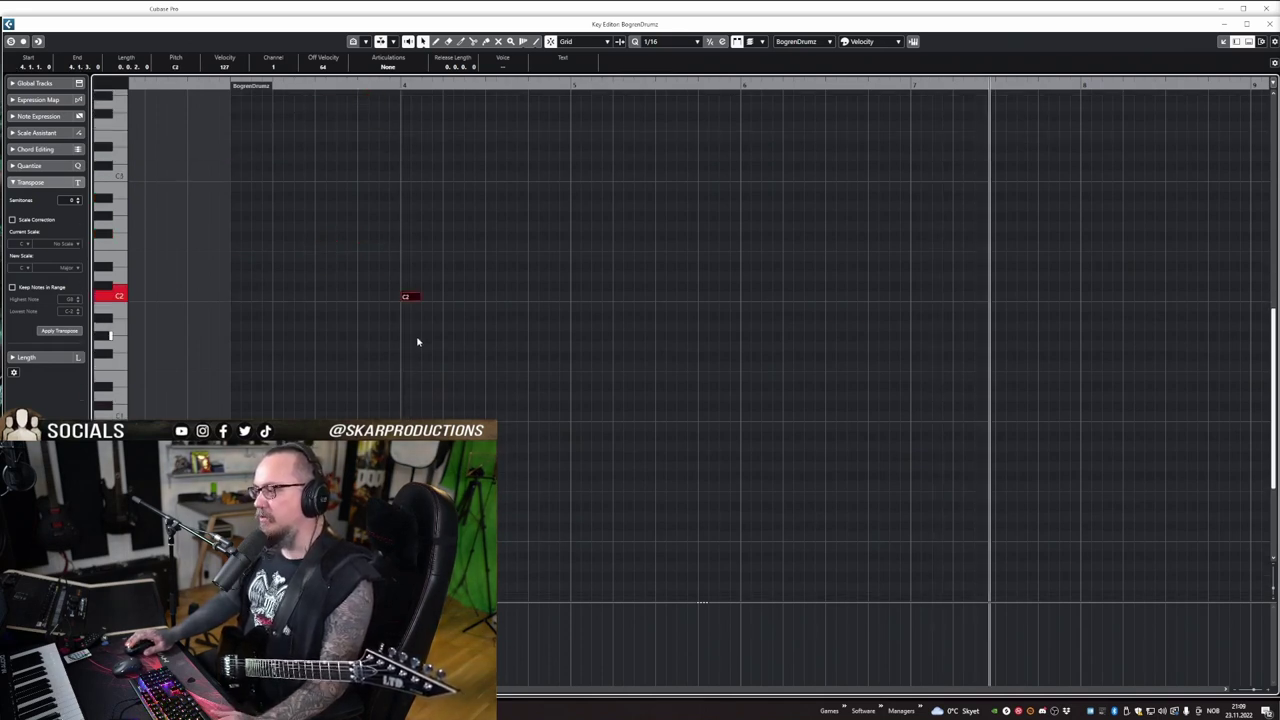
key(shift+Down)
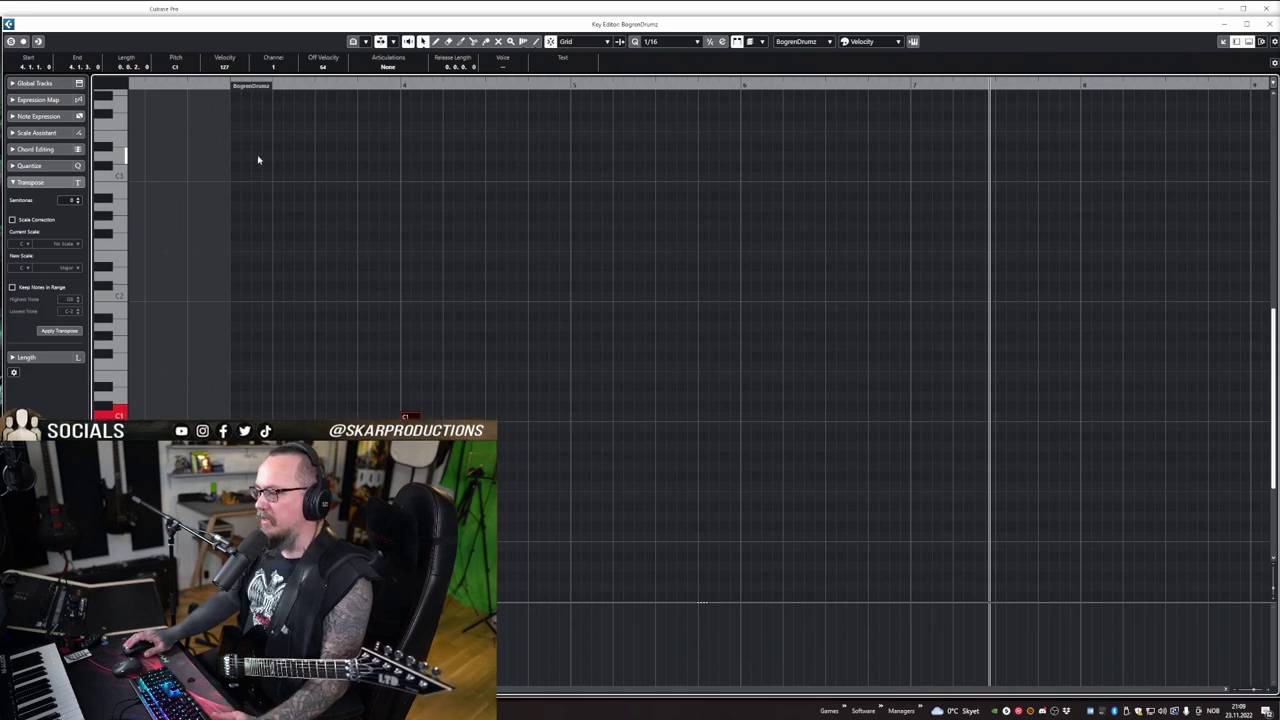
click(407, 327)
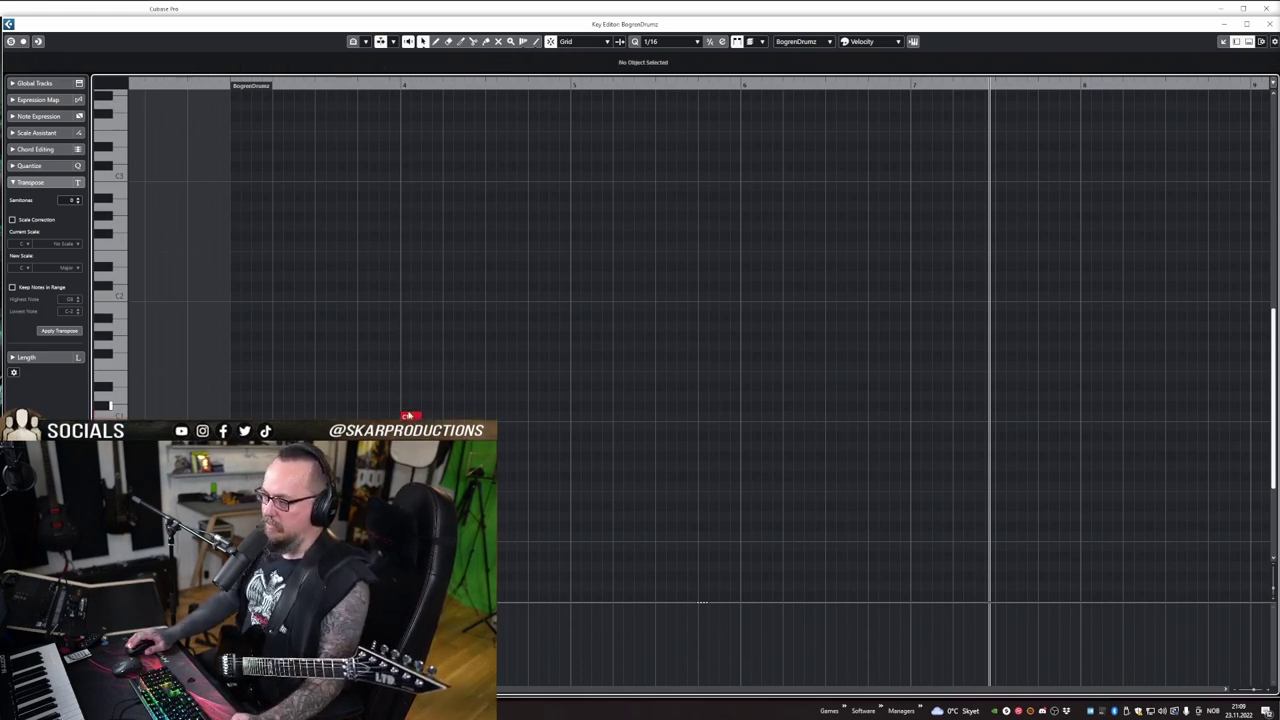
Add two closely spaced D1 hits on beat 2 of bar 4 in the drum part.
double_click(448, 397)
mouse_move(453, 398)
mouse_down()
mouse_move(463, 402)
mouse_move(393, 421)
mouse_move(466, 396)
mouse_up()
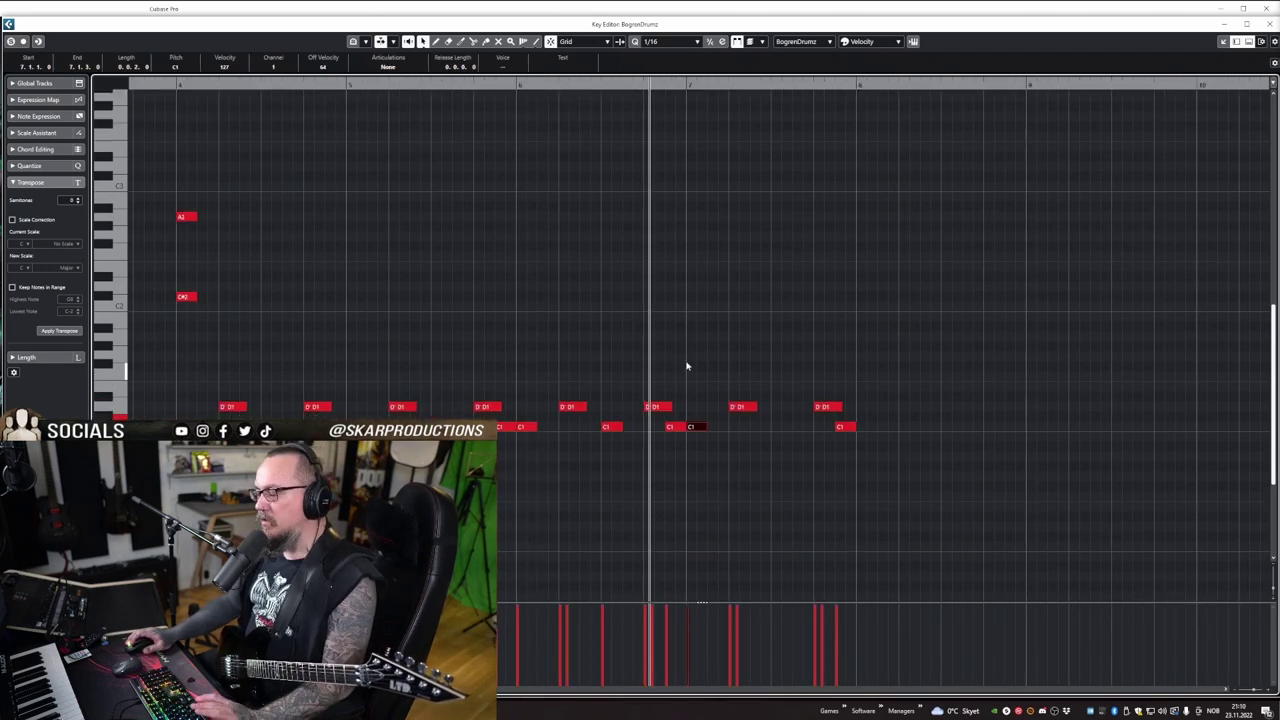
click(703, 266)
Review the drum notes through bar 7 and play the pattern from just before bar 4.
scroll(686, 263, left, 4)
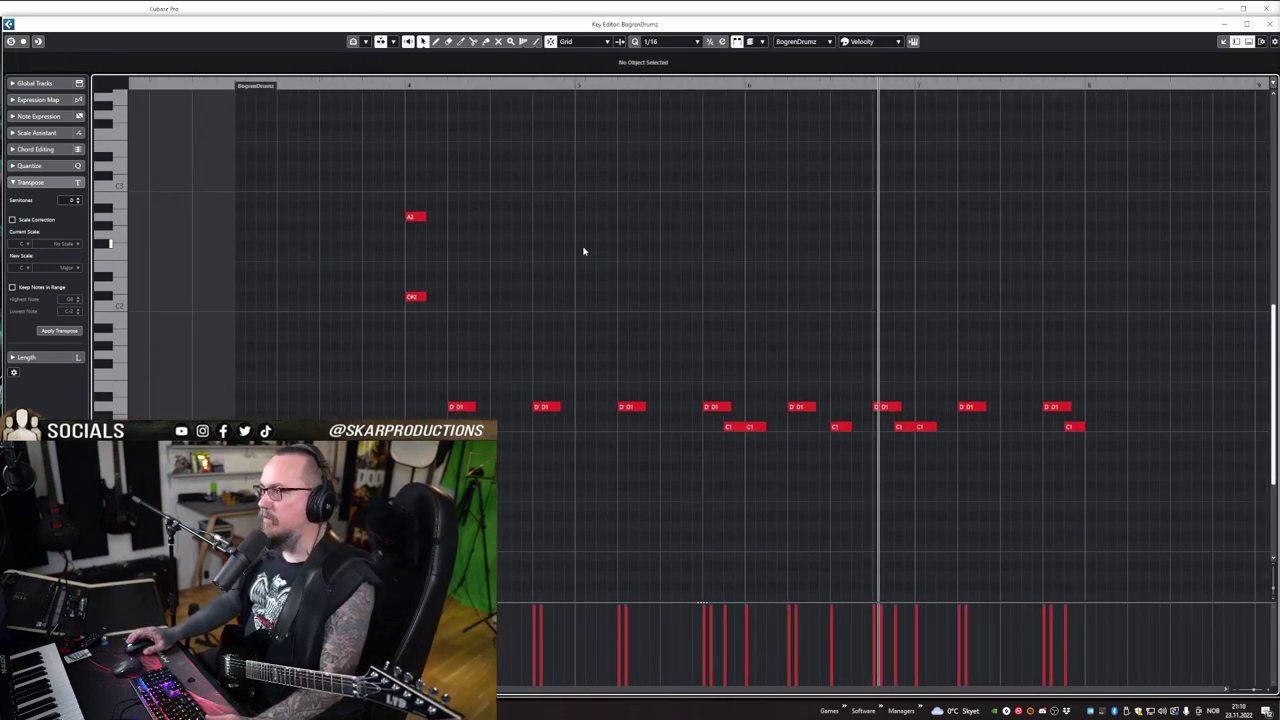
scroll(634, 262, right, 2)
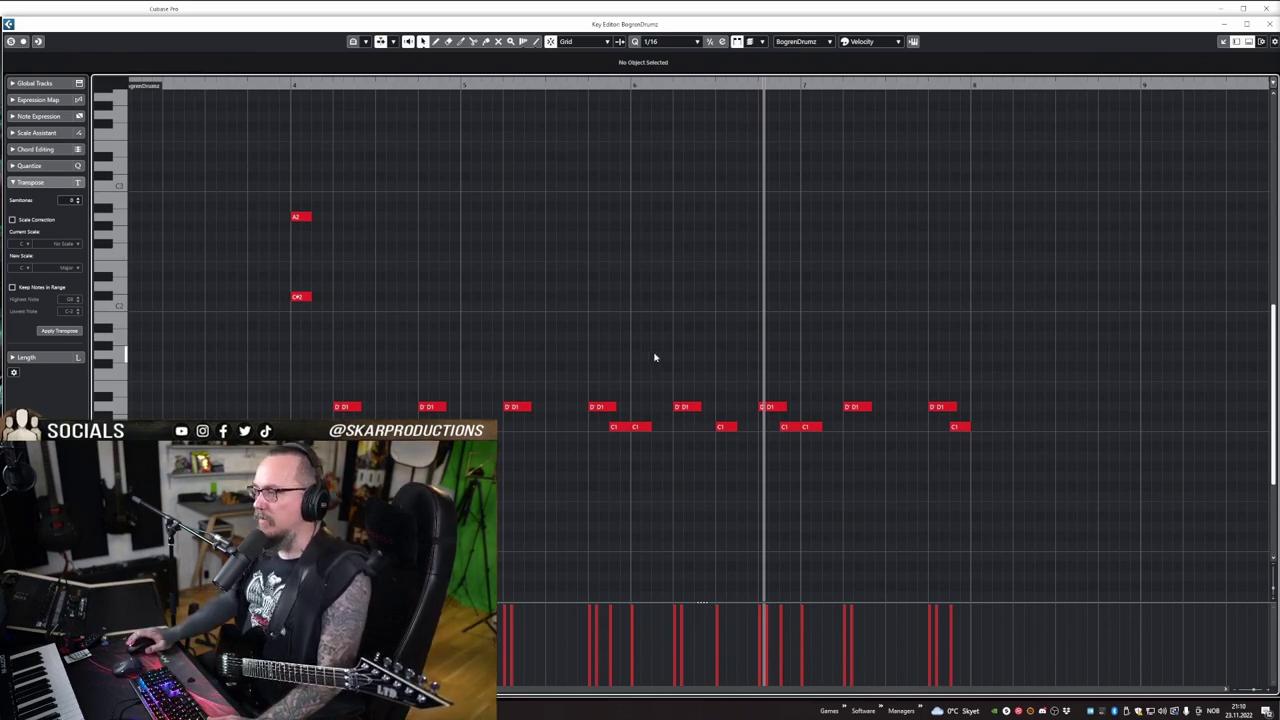
scroll(655, 357, right, 2)
click(527, 427)
click(172, 84)
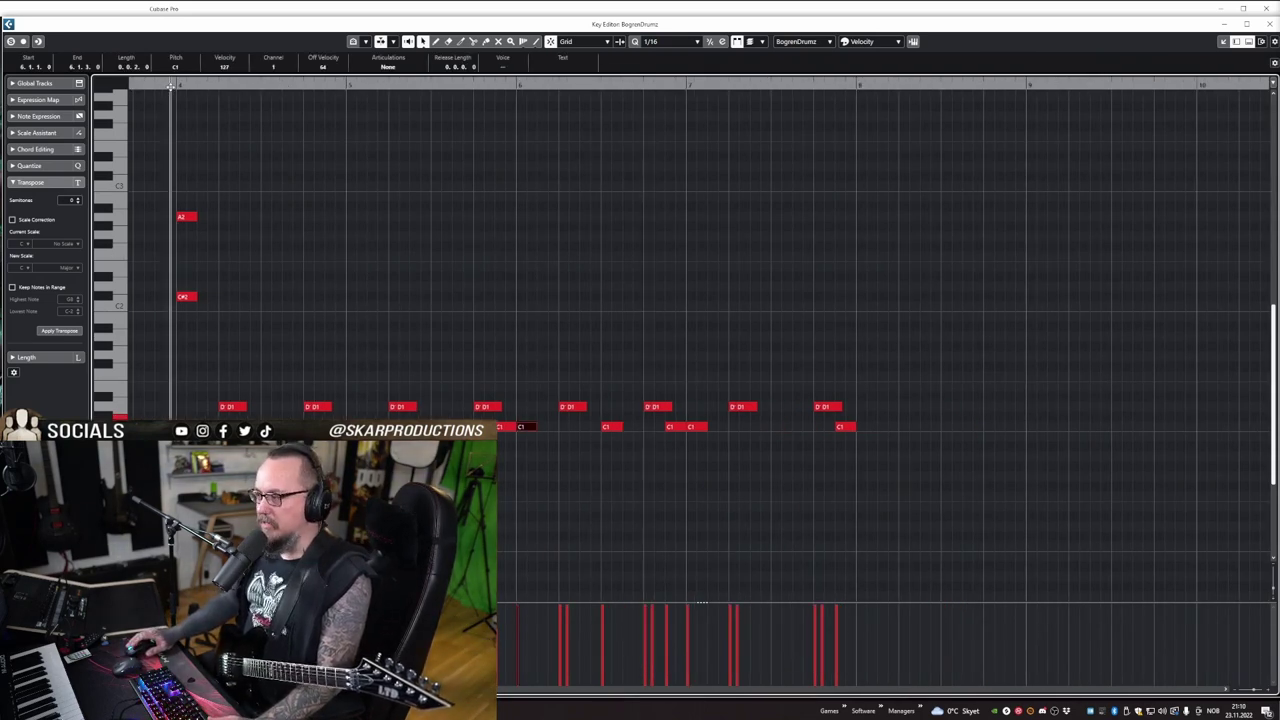
key(space)
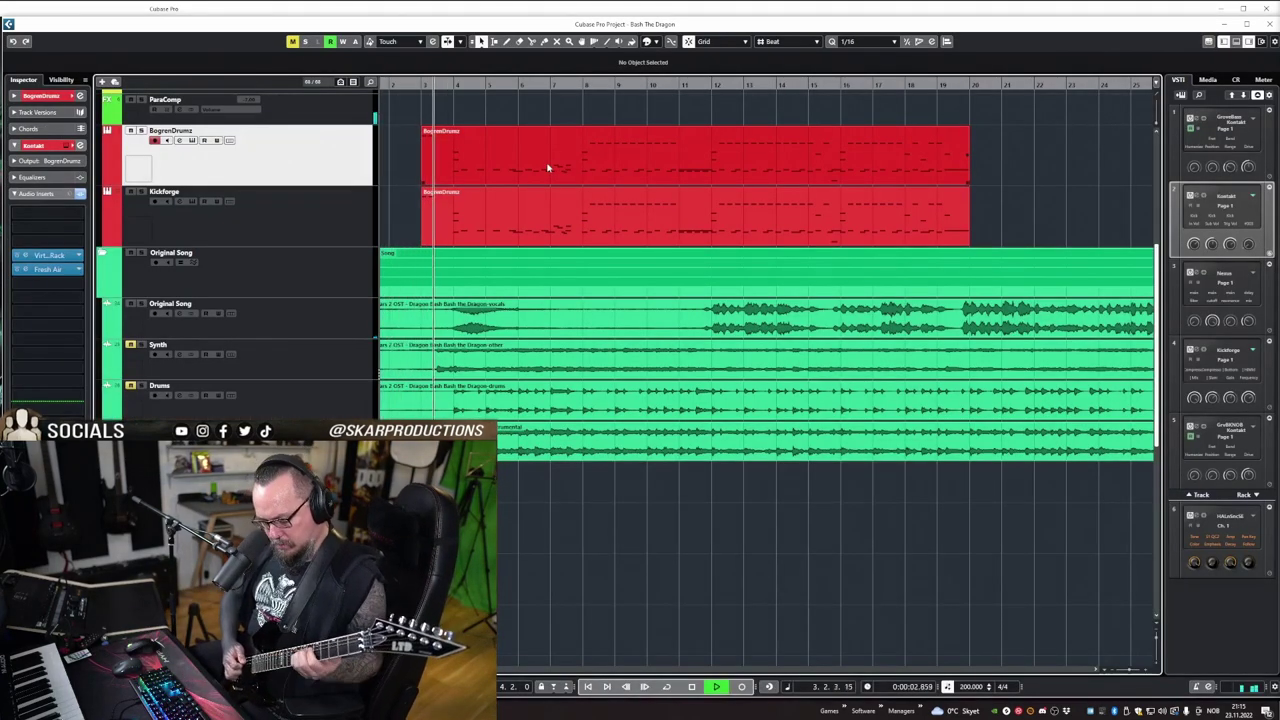
Play the arrangement with the drum parts from bar 2 beat 4 to check them against the original song.
key(space)
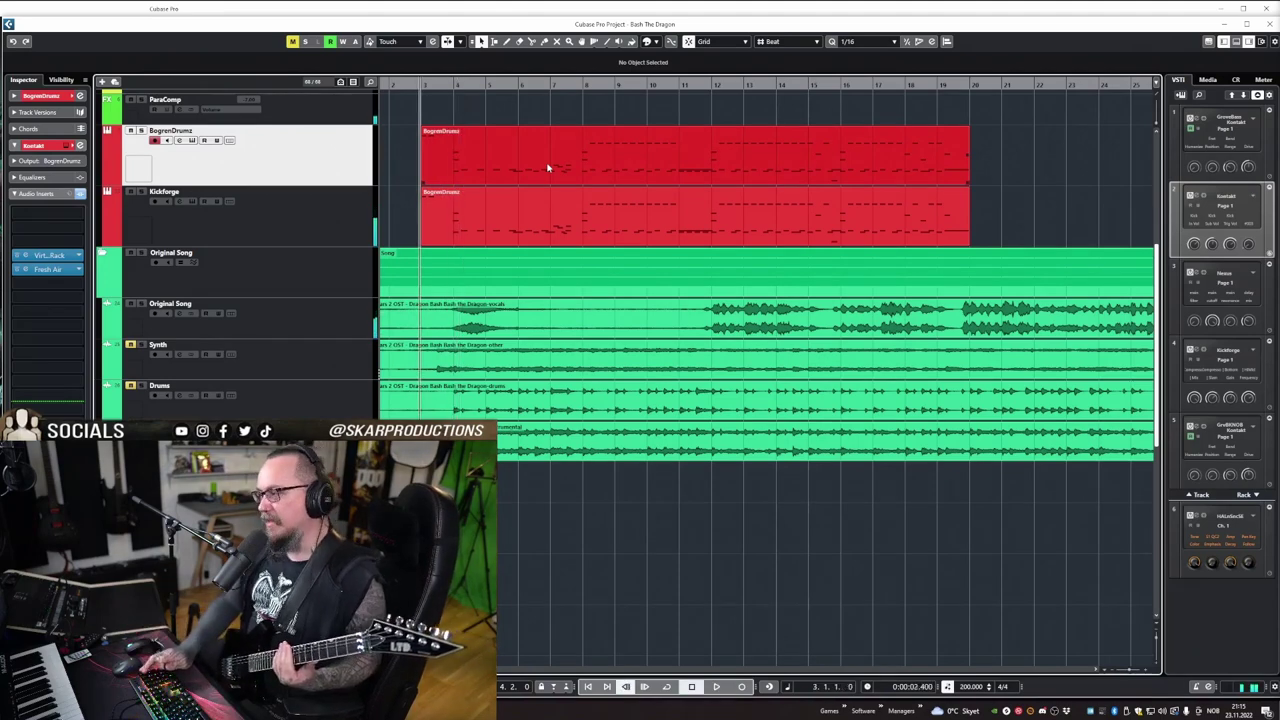
key(space)
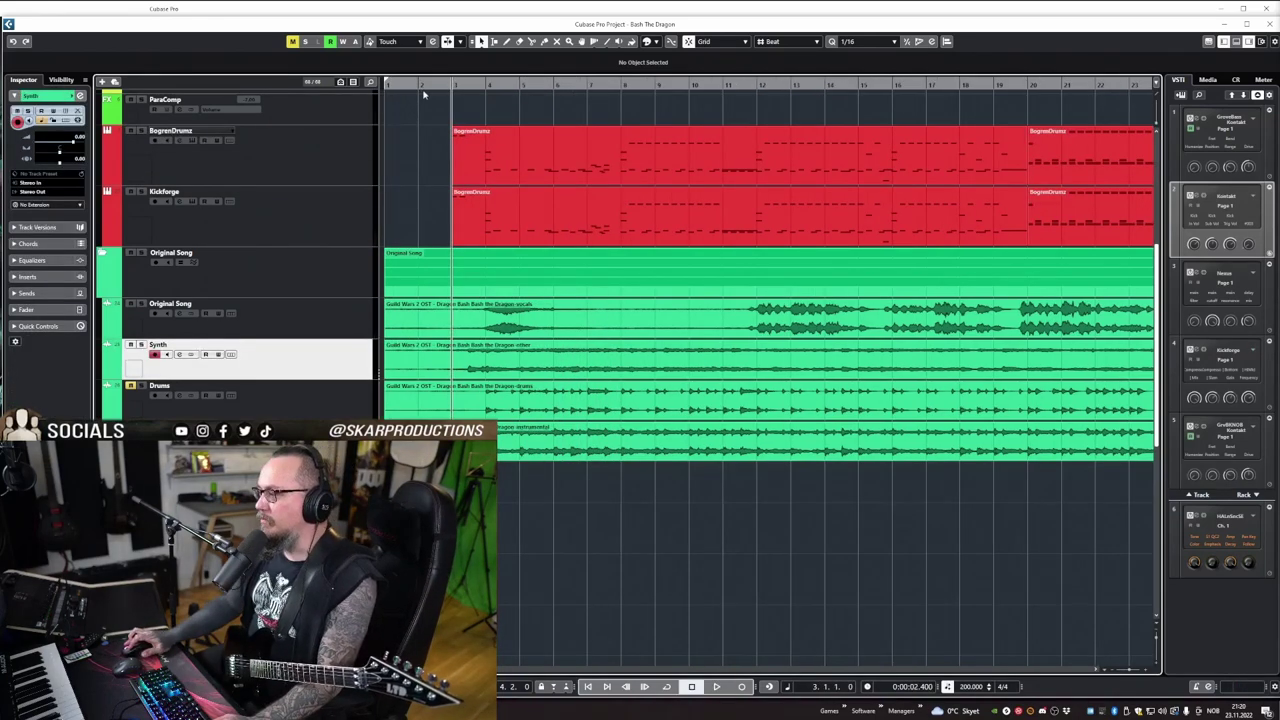
drag(434, 85, 422, 76)
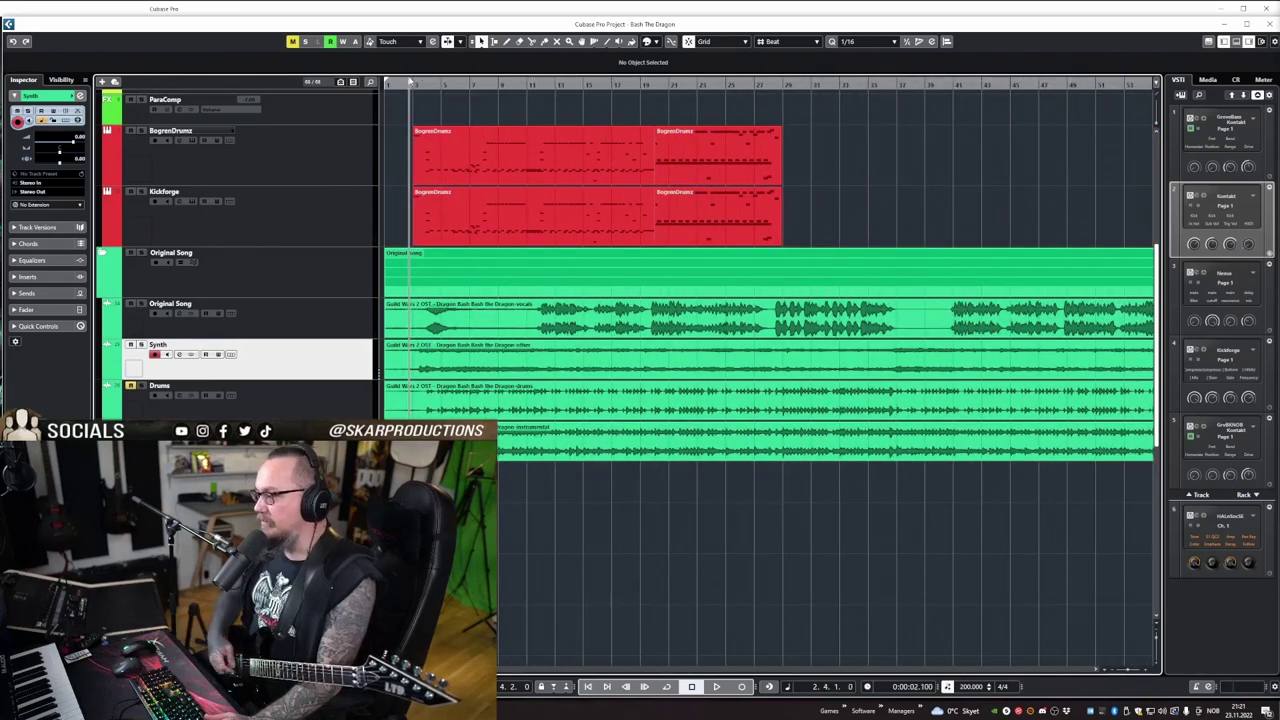
key(space)
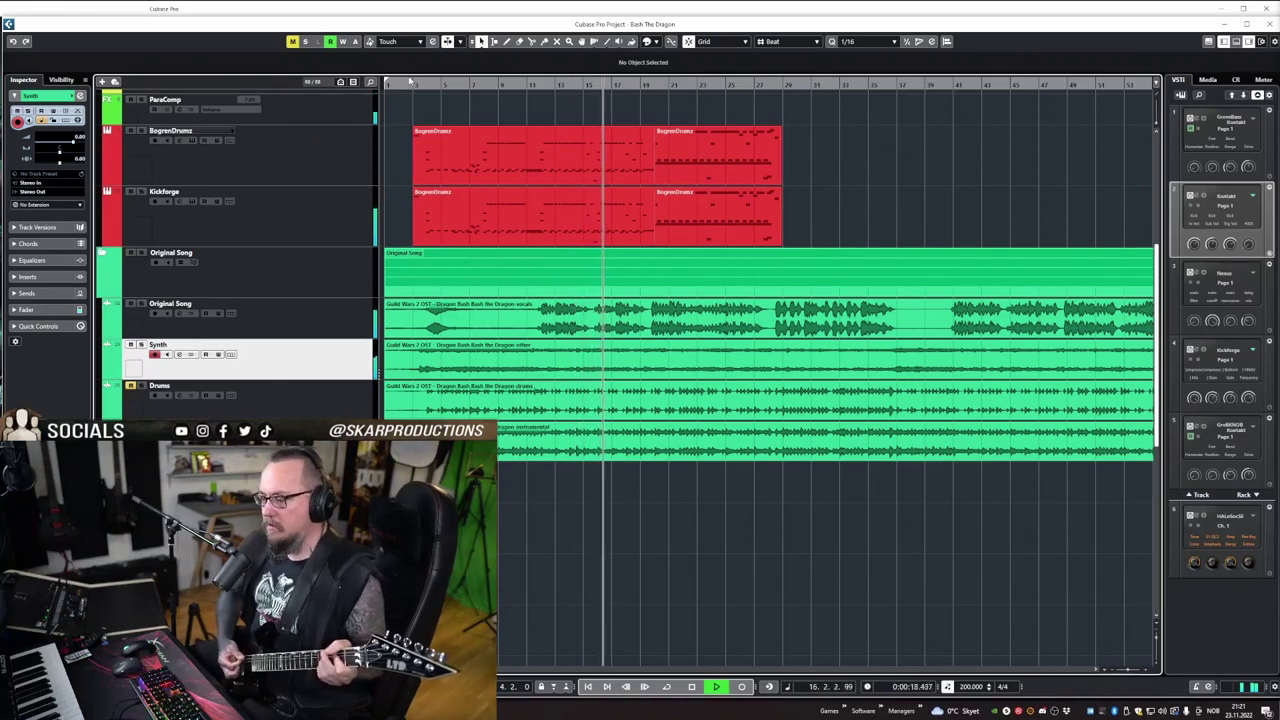
key(space)
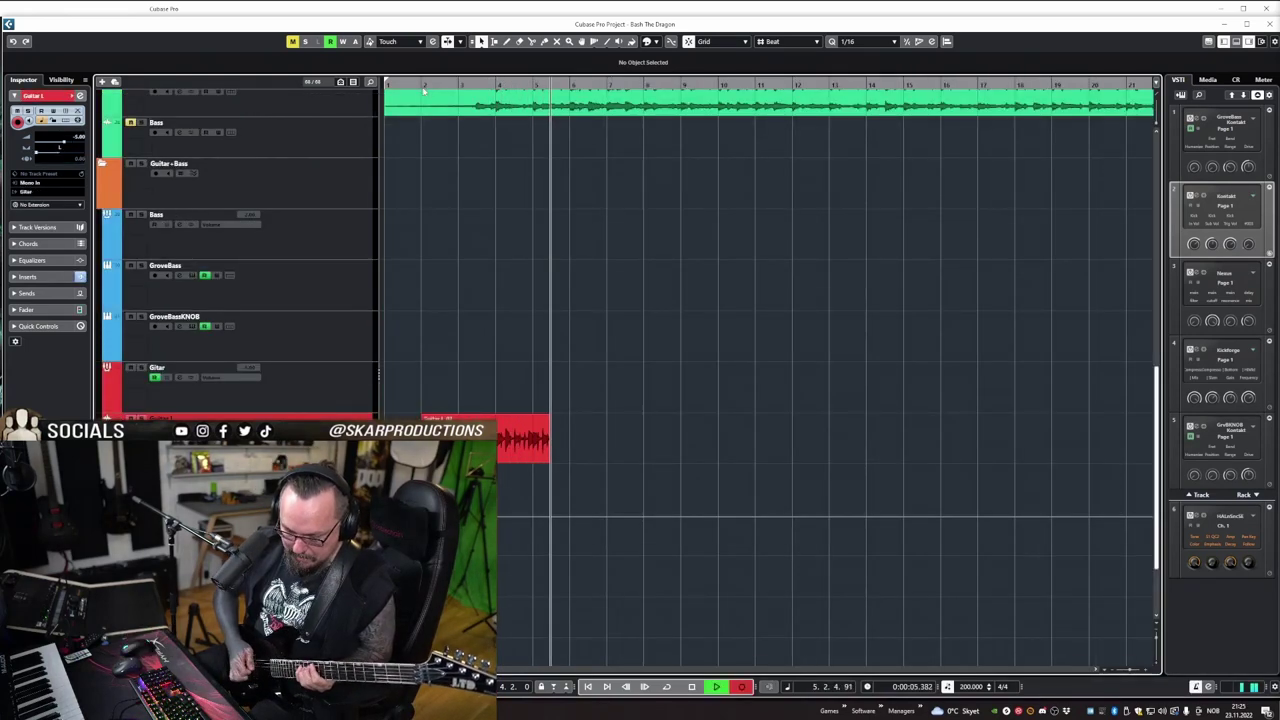
End the Guitar L take and ready the Guitar R track for recording from bar 2.
key(space)
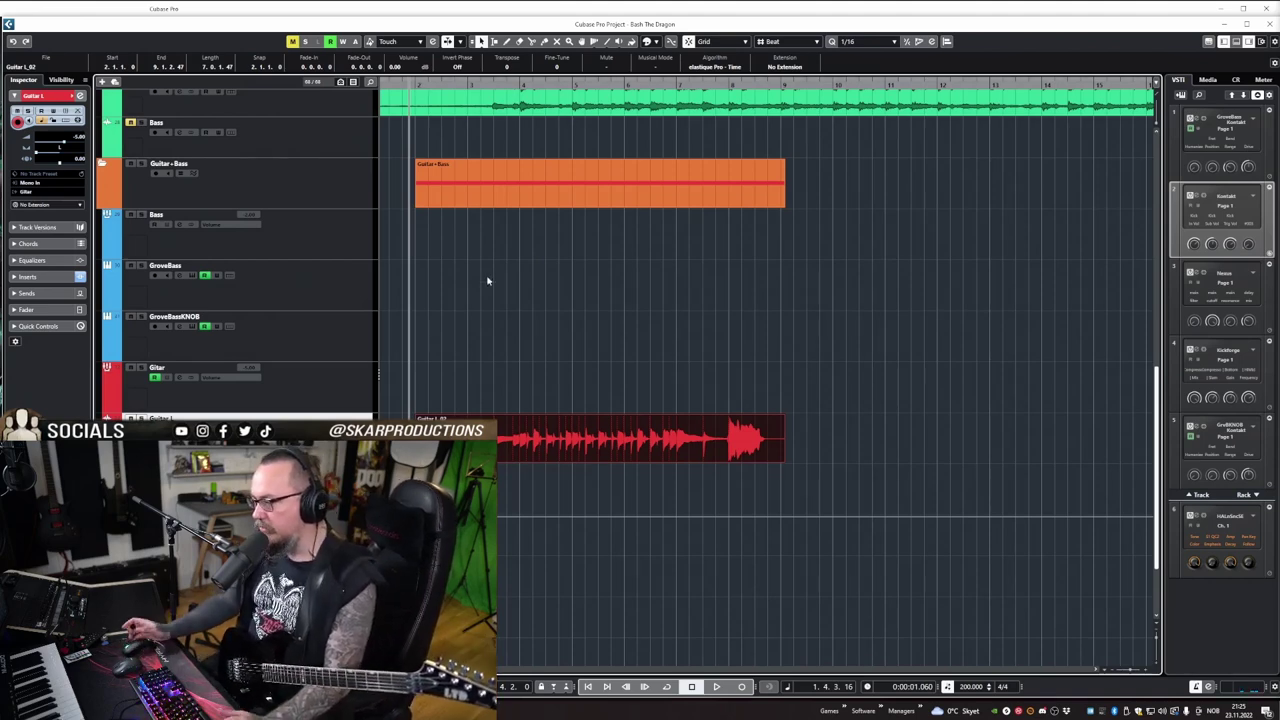
scroll(420, 200, down, 2)
click(418, 88)
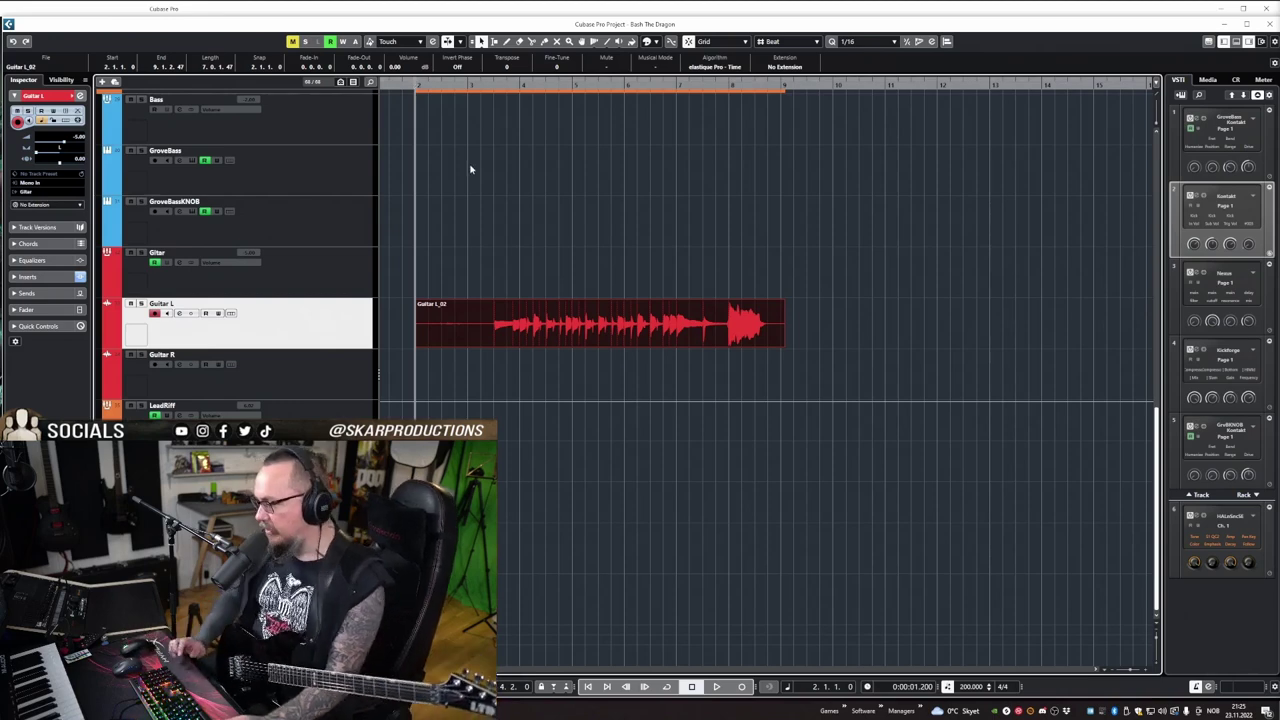
click(313, 386)
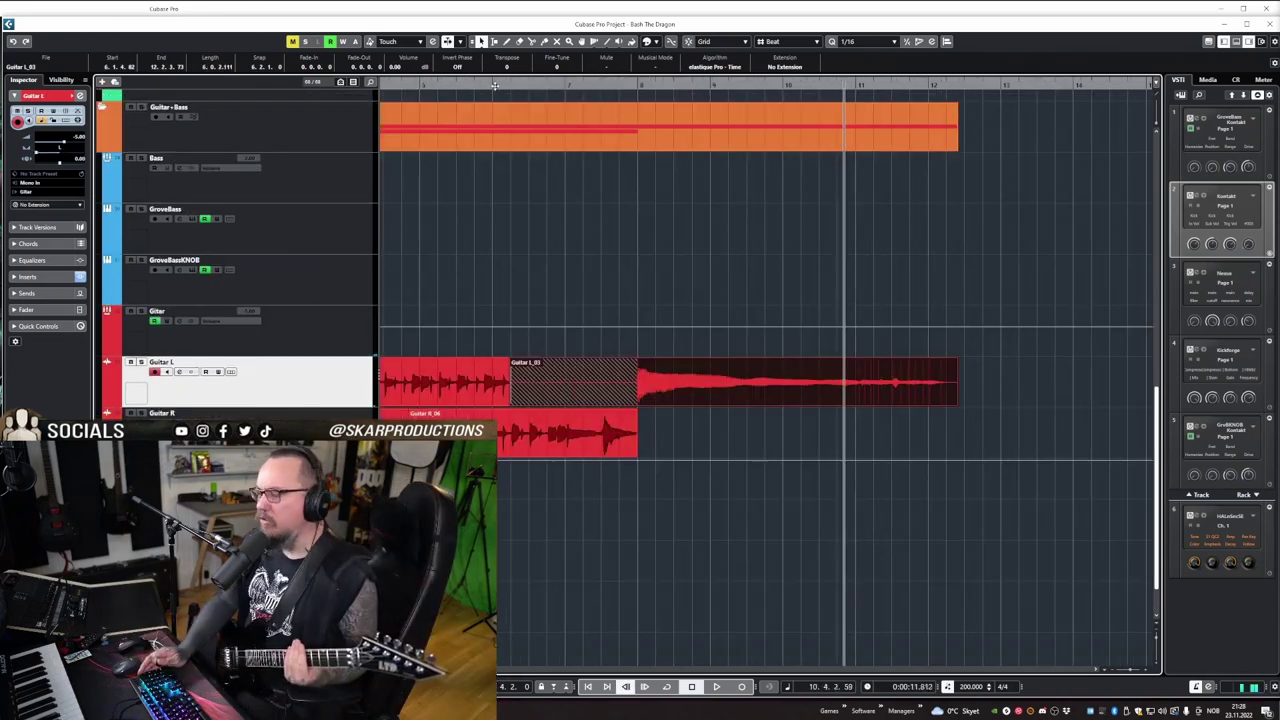
Rewind the playhead to the start of the recorded guitar clips, shortly before bar 4.
key(KP_Subtract)
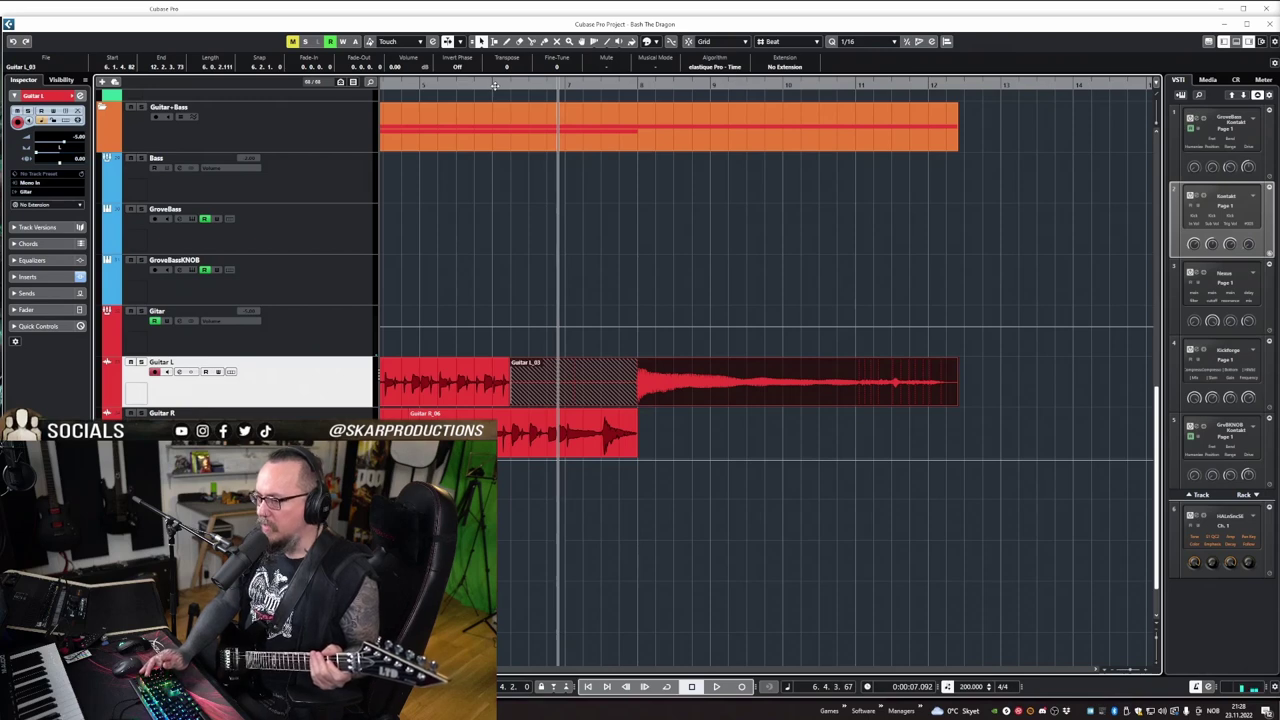
key(KP_Subtract)
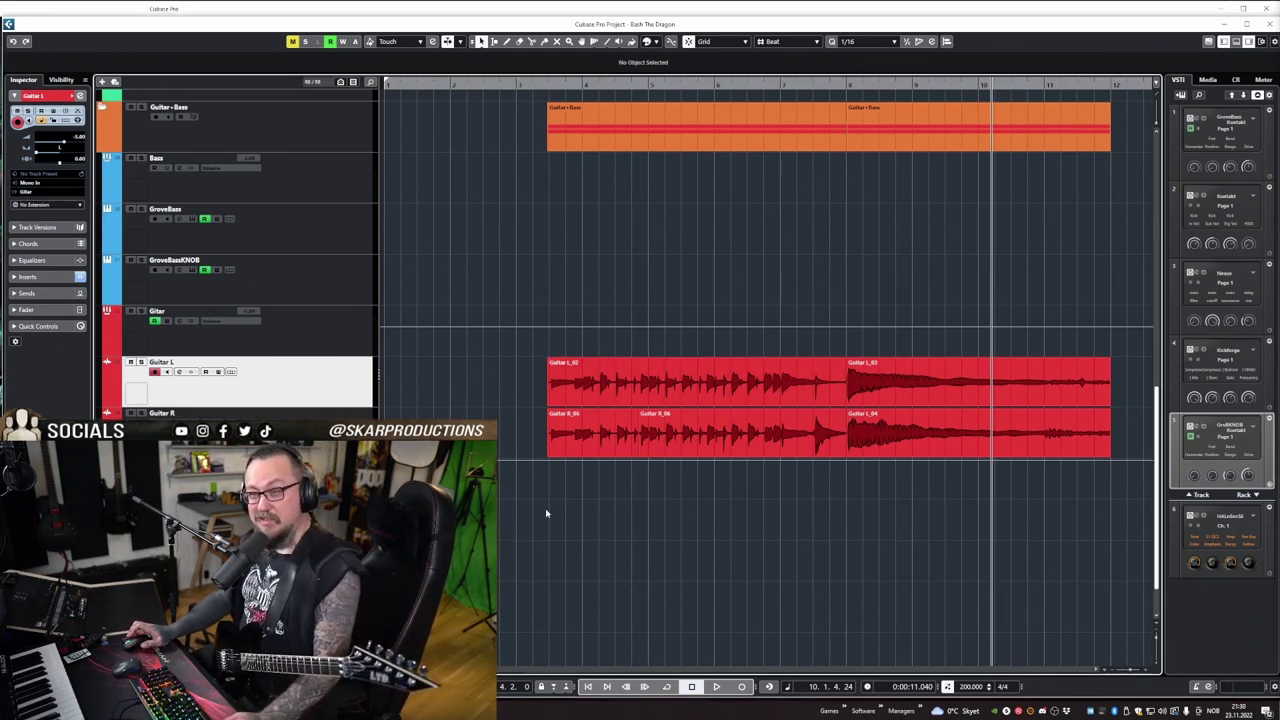
scroll(606, 531, right, 2)
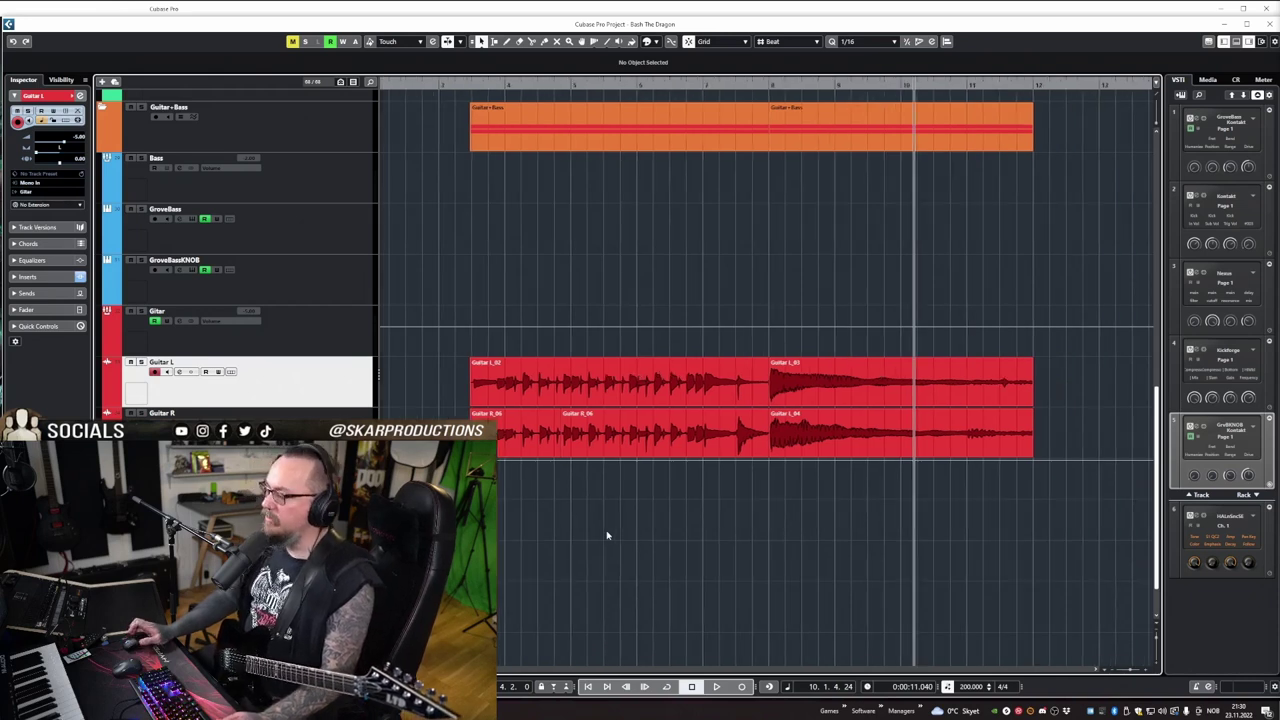
scroll(555, 495, right, 2)
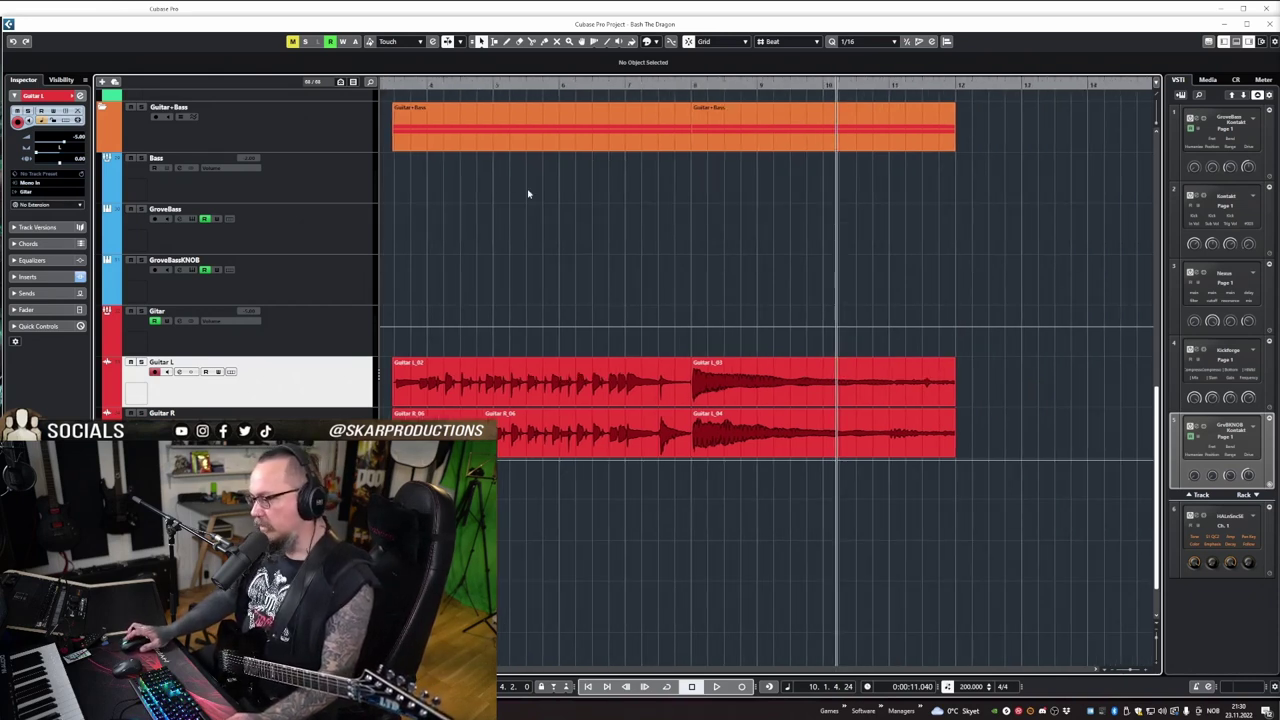
scroll(540, 195, left, 2)
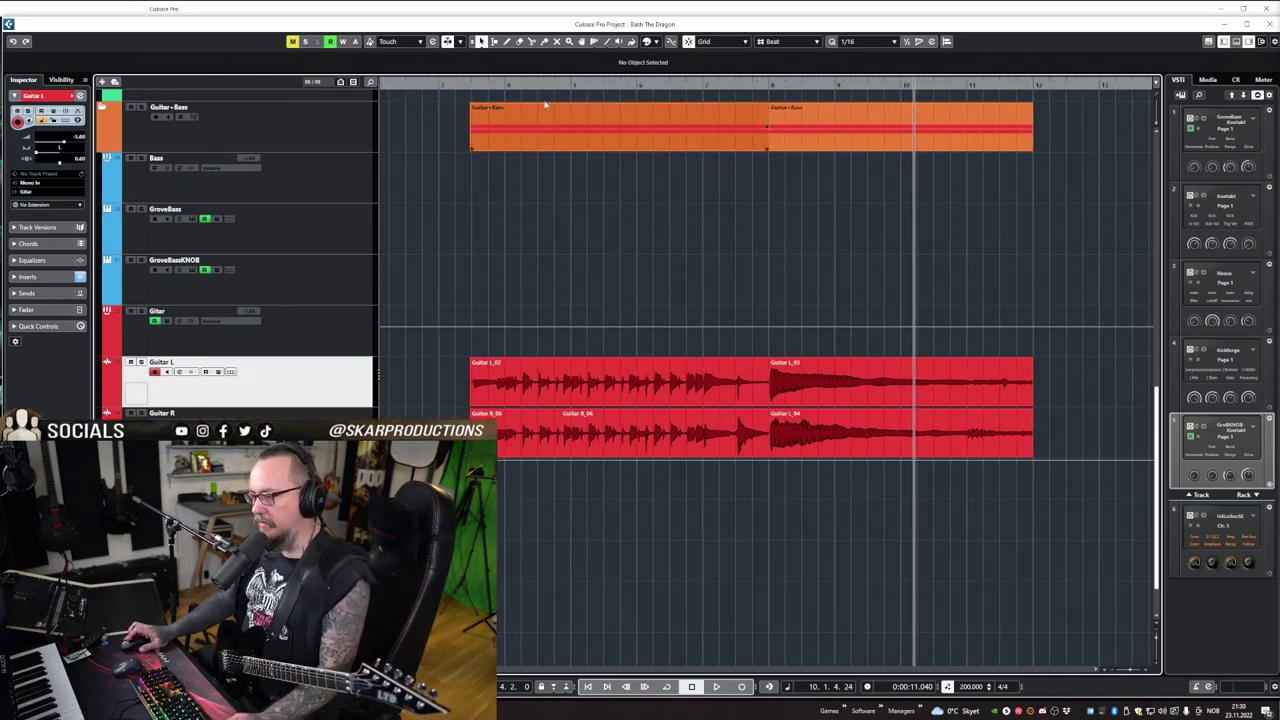
scroll(490, 100, down, 2)
click(486, 80)
drag(485, 81, 486, 100)
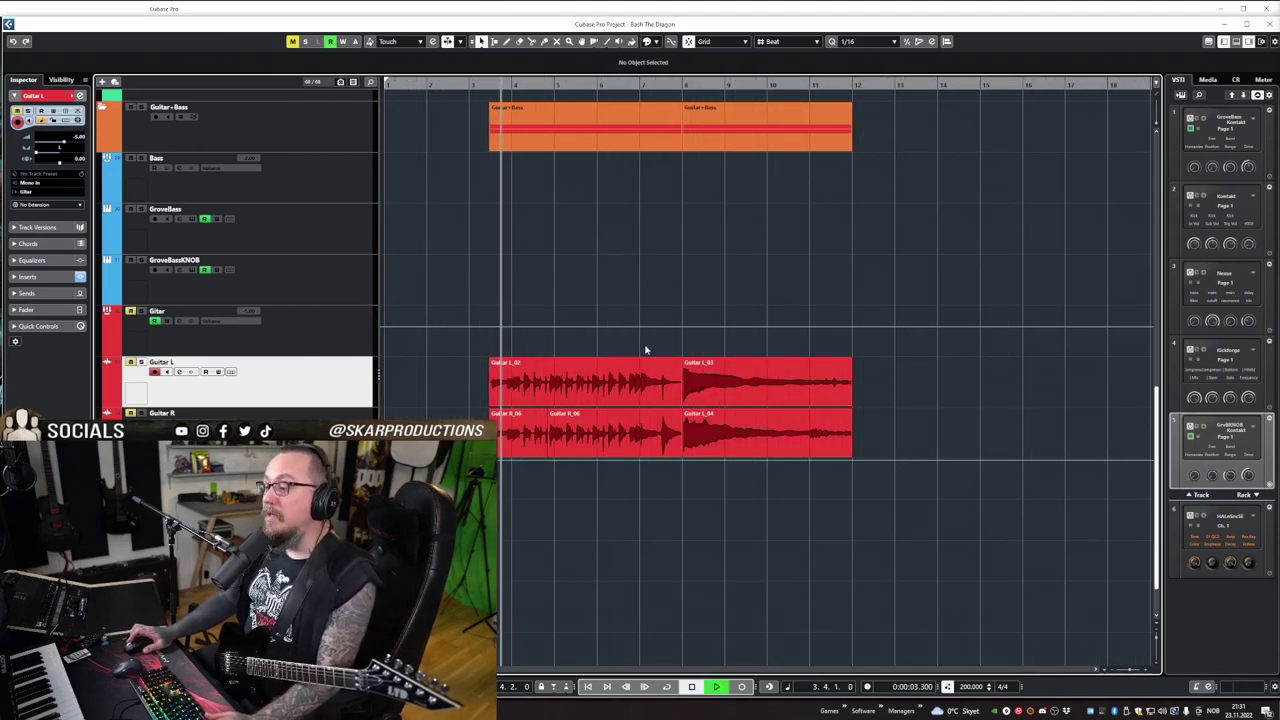
Try a project tempo of 220 and play the guitar section at that speed.
scroll(660, 346, up, 2)
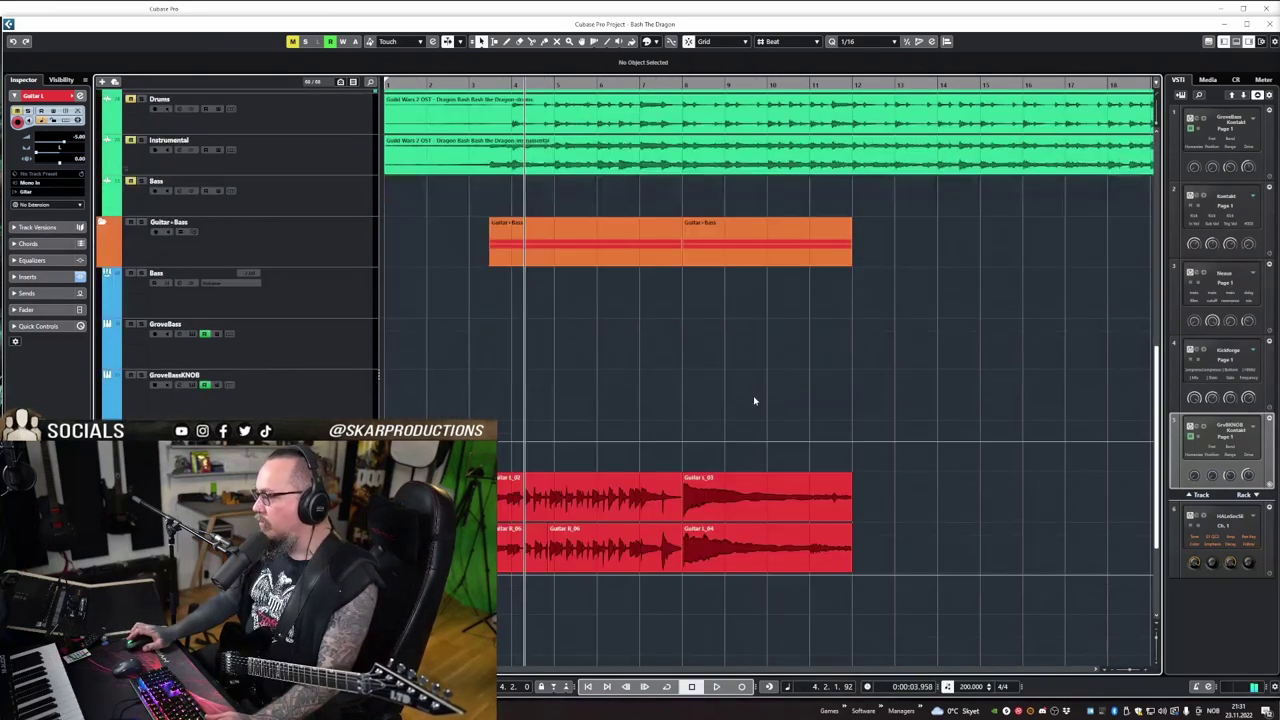
scroll(754, 401, down, 3)
click(980, 686)
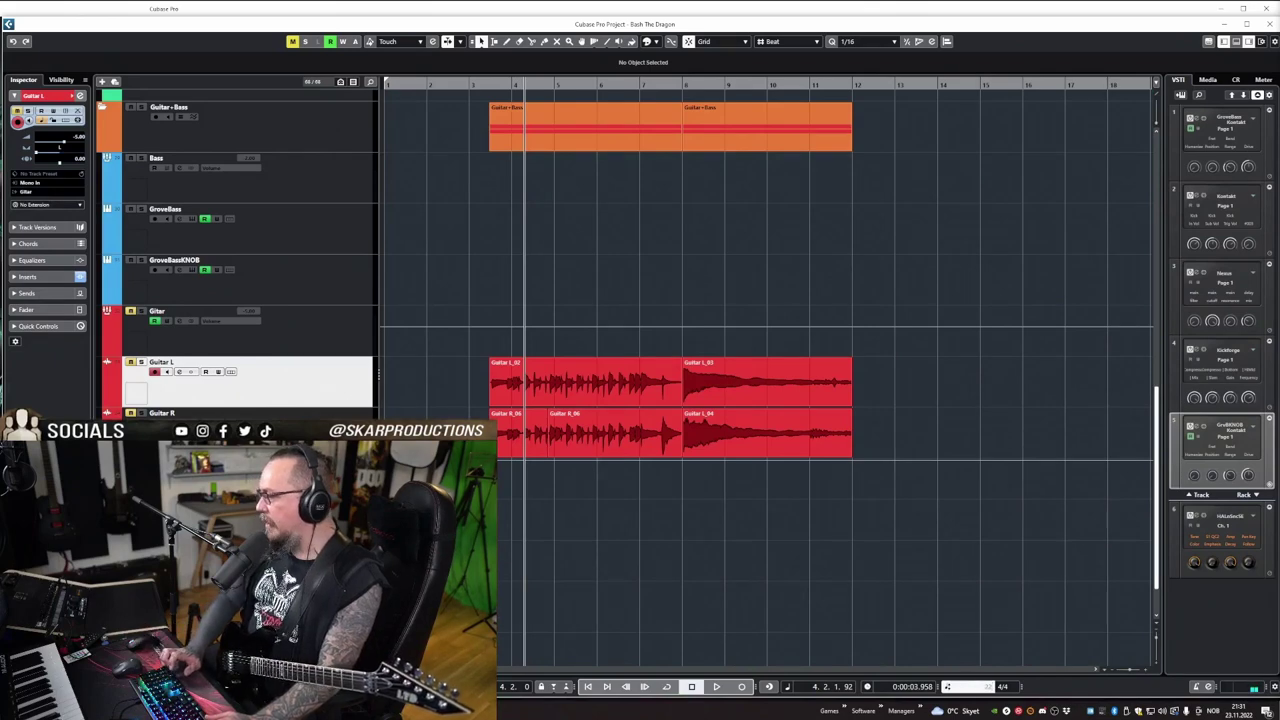
text(220)
key(Return)
key(space)
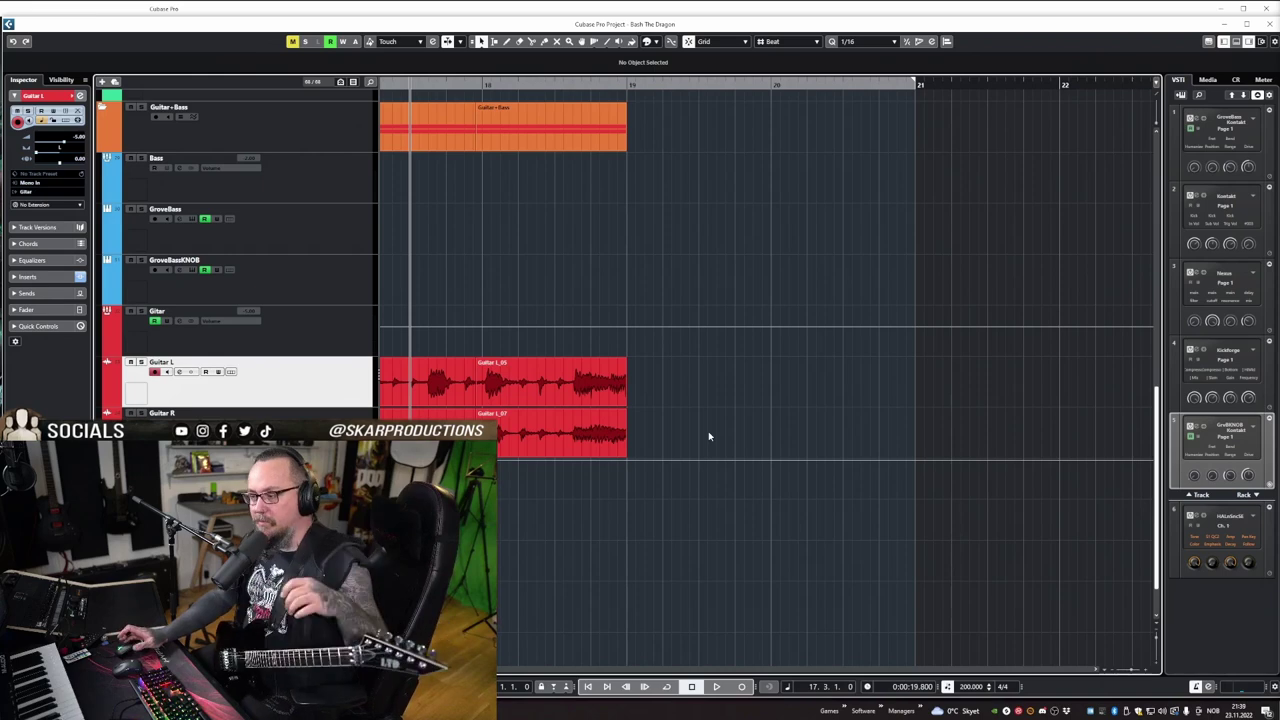
click(614, 397)
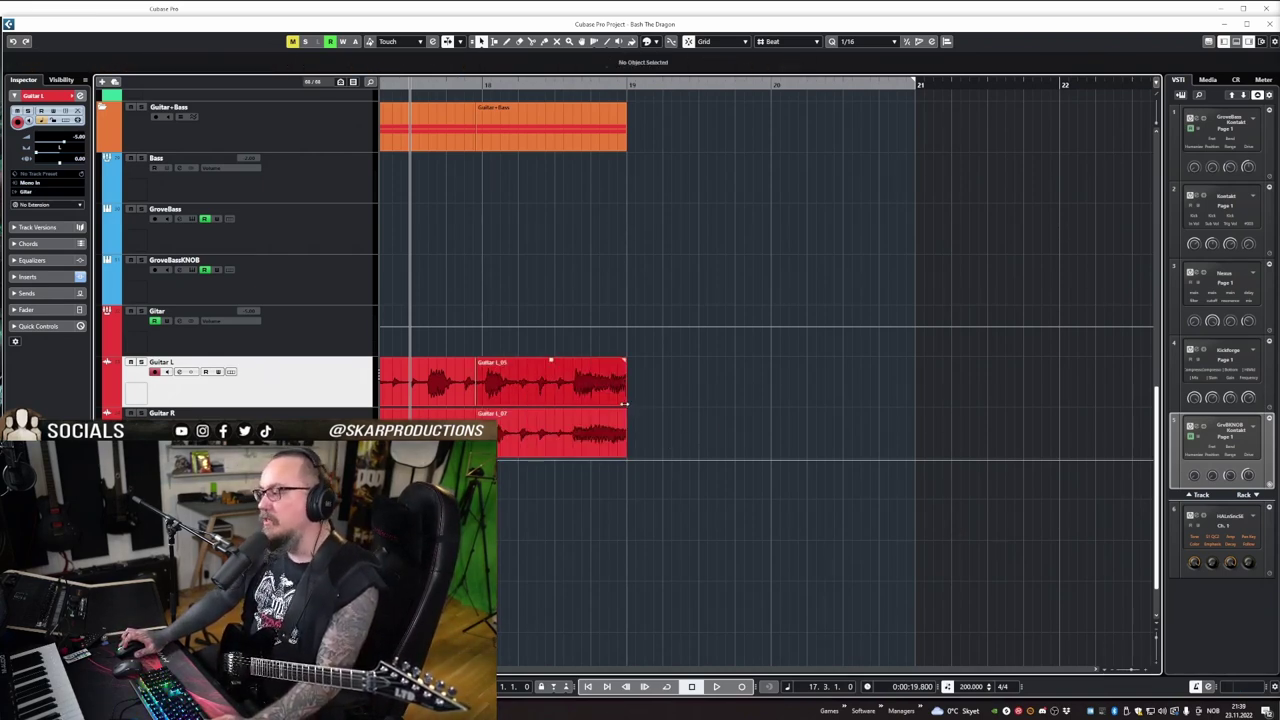
Play the arrangement from bar 18 past the end of the guitar clips, and restart playback from bar 18.
click(658, 404)
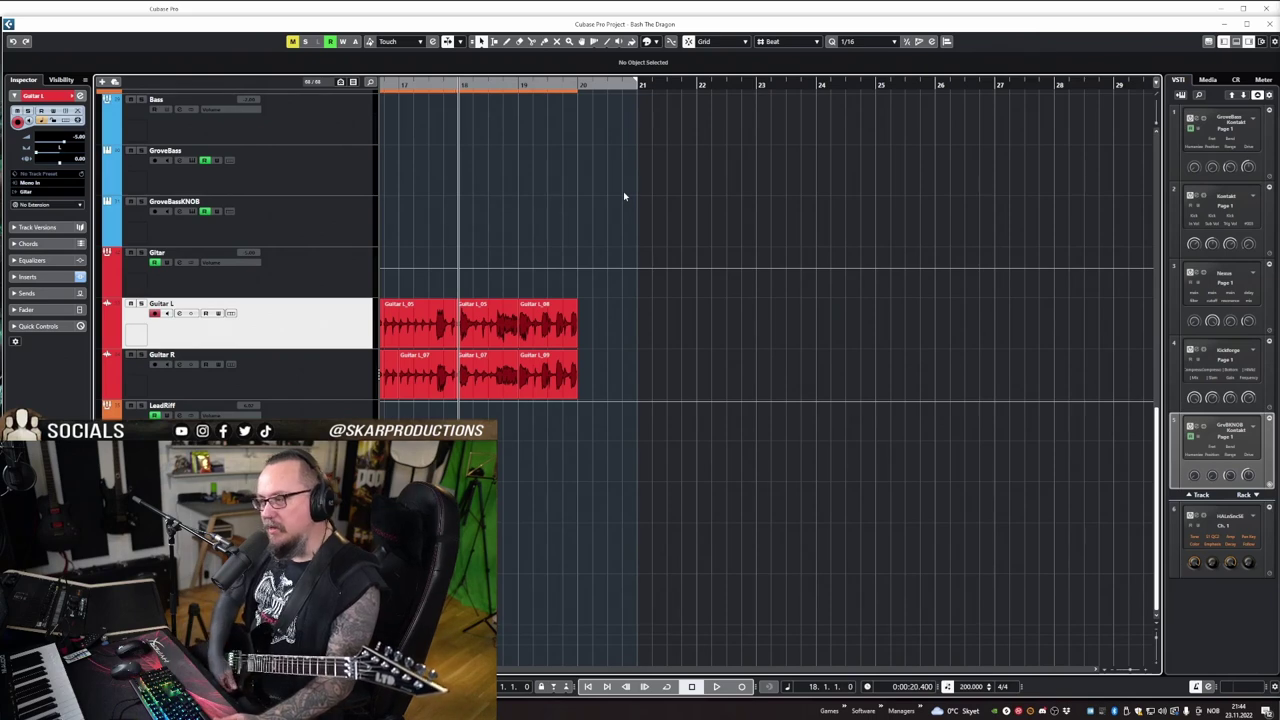
key(space)
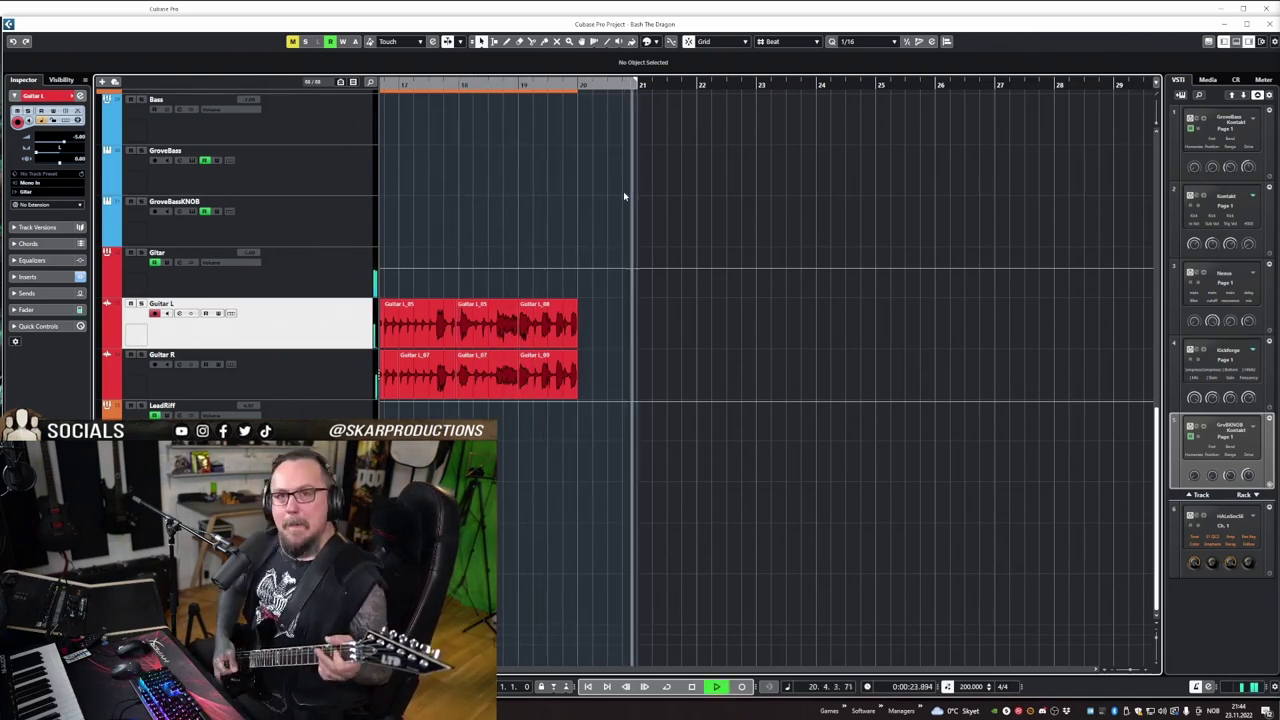
key(space)
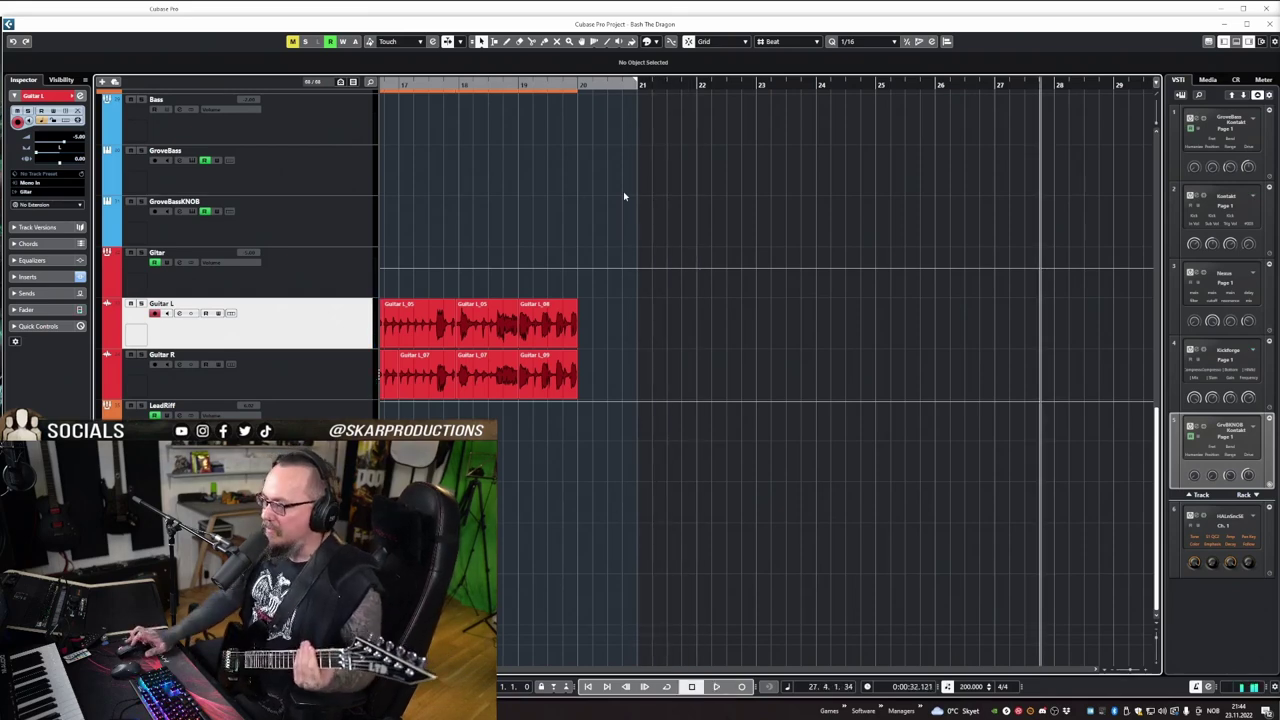
click(461, 85)
key(space)
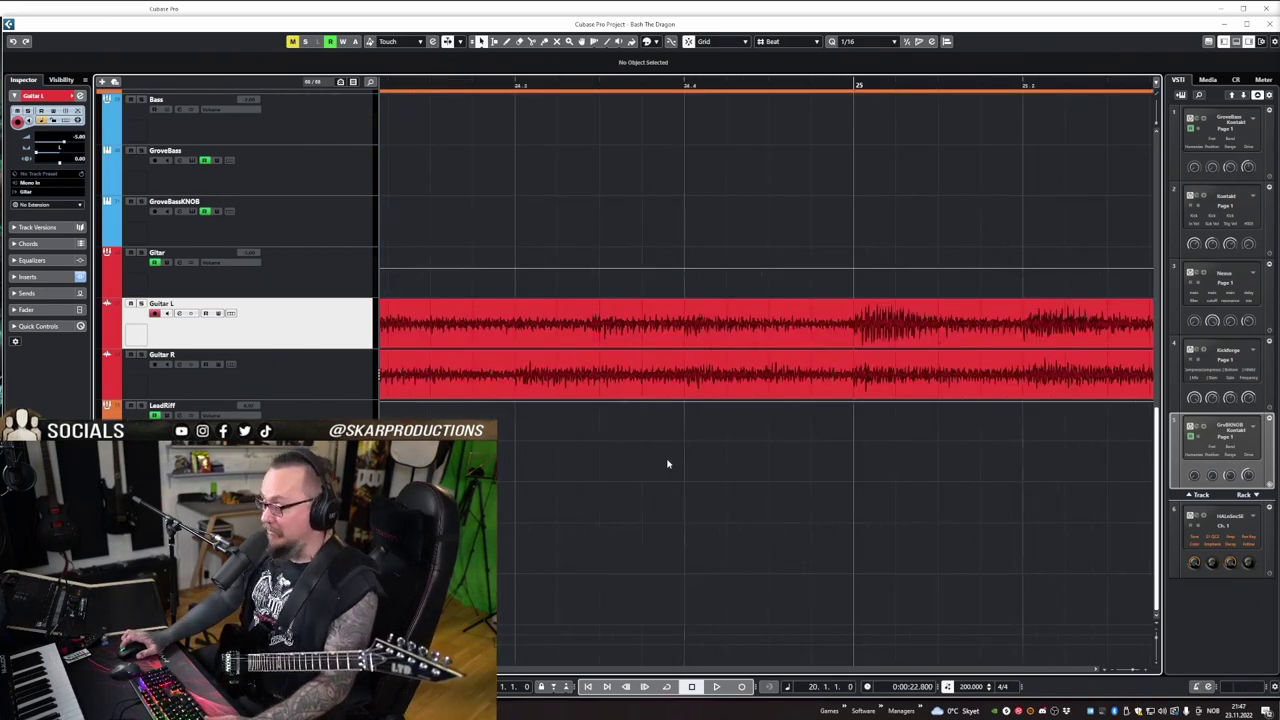
With snapping off, split the Guitar L take between beats 2 and 3 of bar 25 and align the following part with Guitar R.
scroll(667, 460, right, 3)
click(620, 384)
click(727, 345)
scroll(729, 349, right, 2)
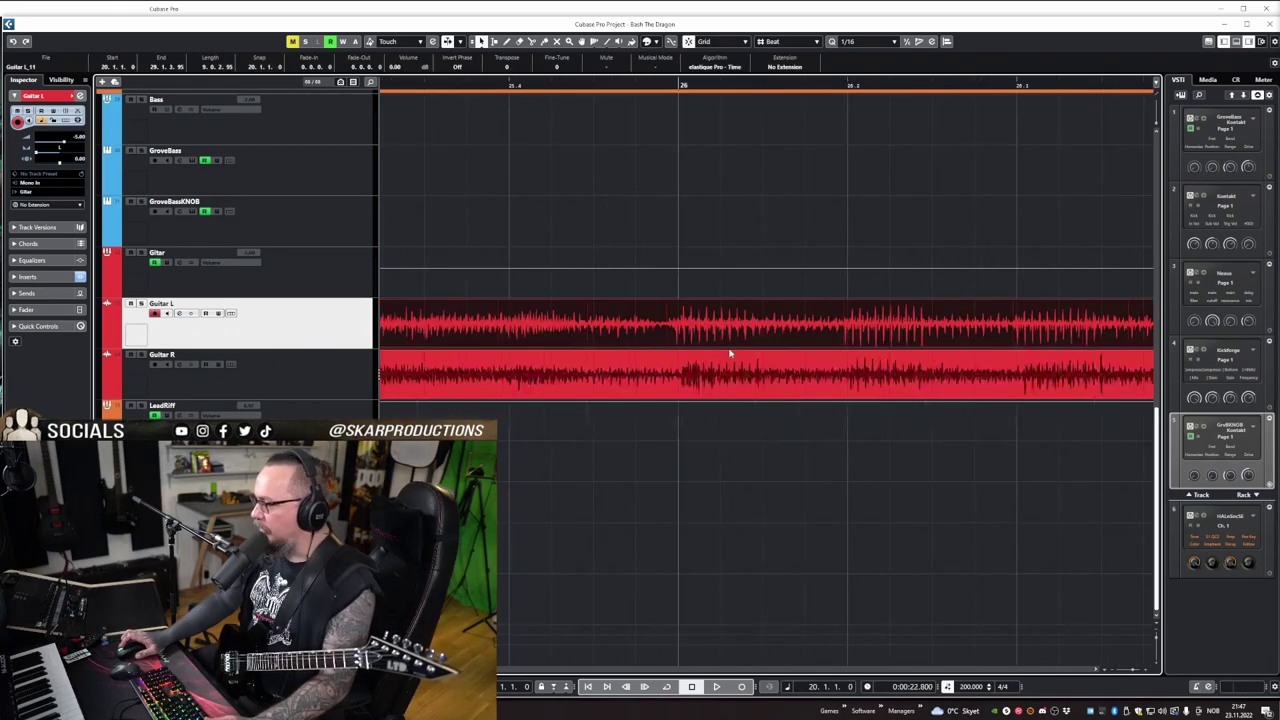
scroll(730, 353, left, 2)
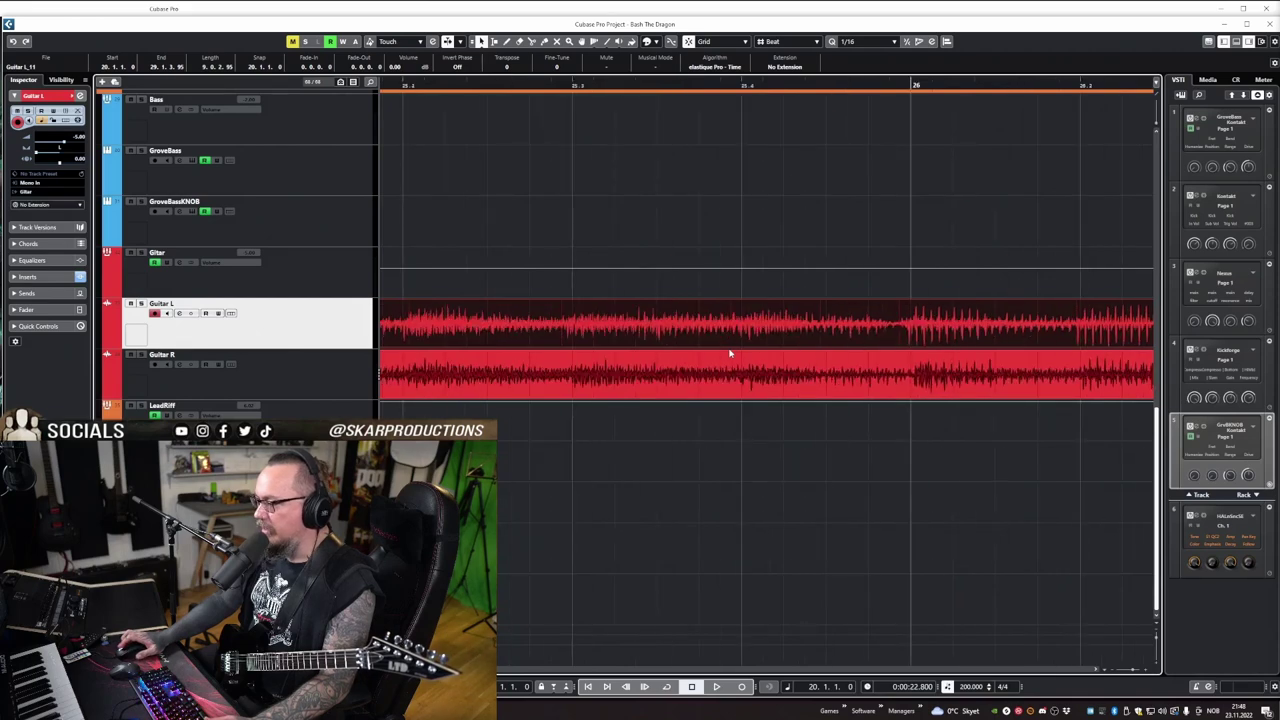
key(j)
scroll(729, 349, left, 2)
alt+click(703, 342)
scroll(823, 354, right, 9)
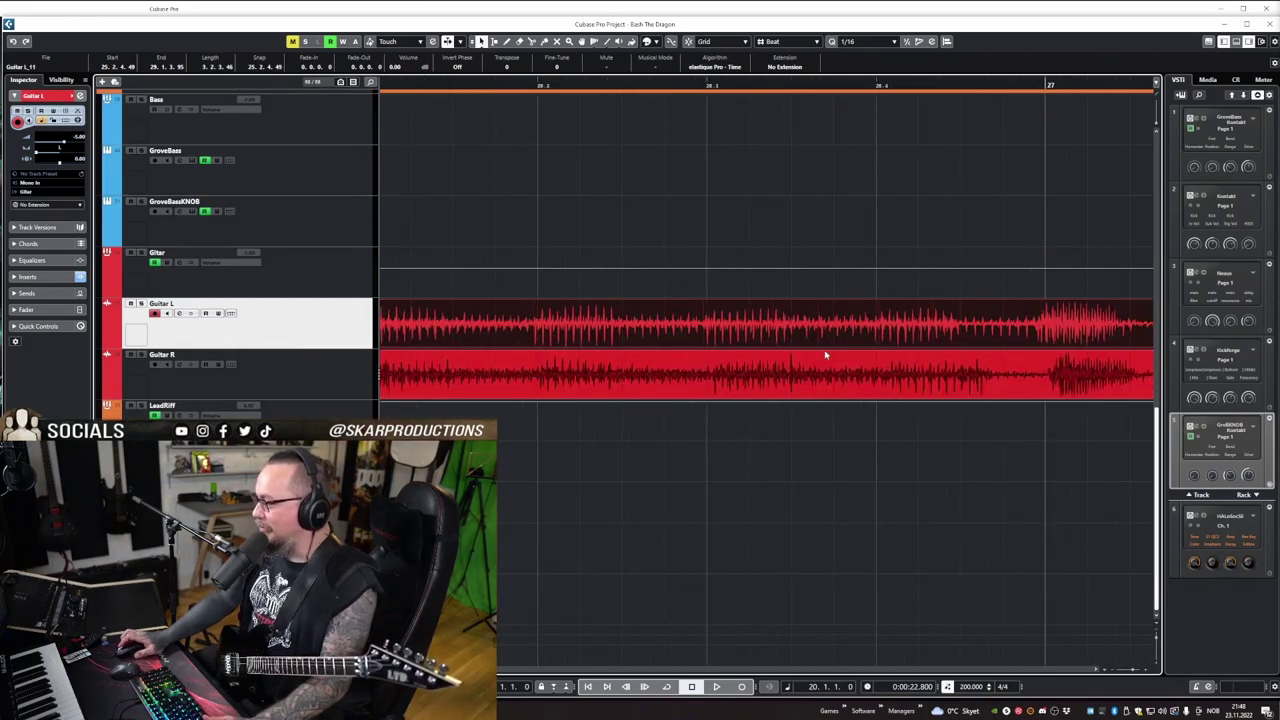
scroll(826, 355, left, 6)
alt+click(625, 325)
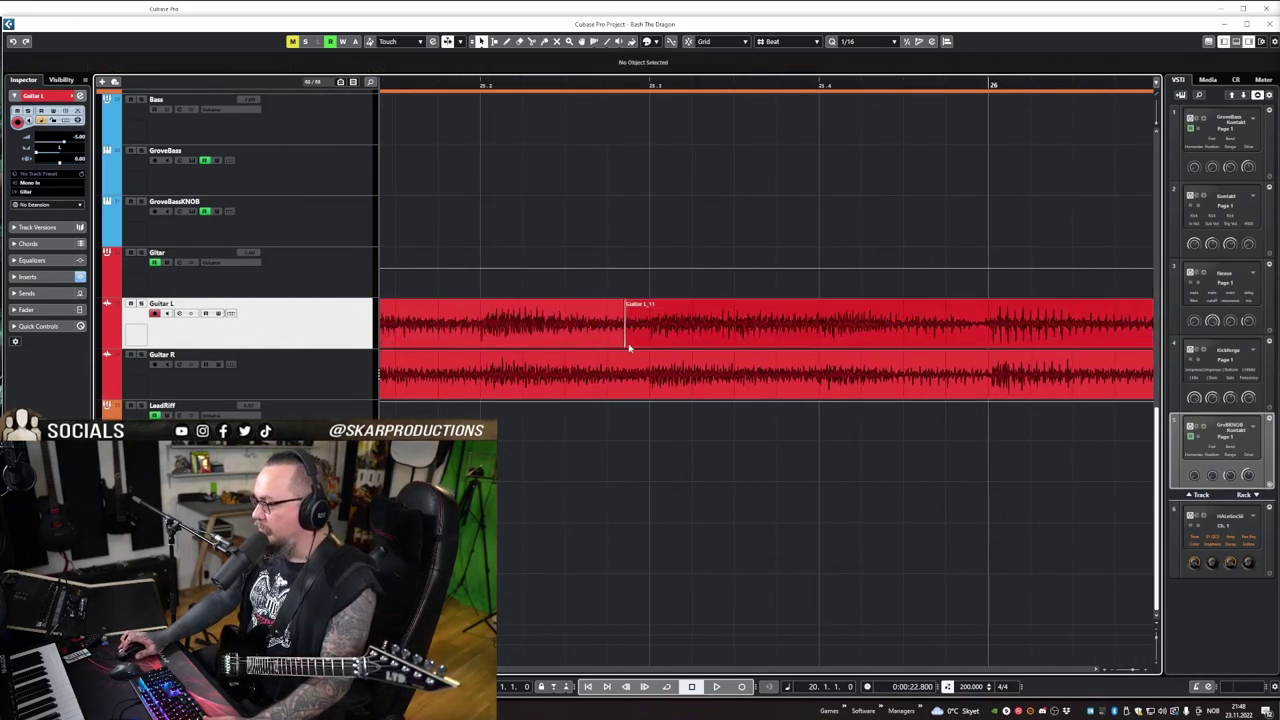
drag(627, 346, 617, 351)
scroll(719, 352, right, 6)
Split the Guitar L take just before bar 27 and align its closing part with the Guitar R take.
click(737, 370)
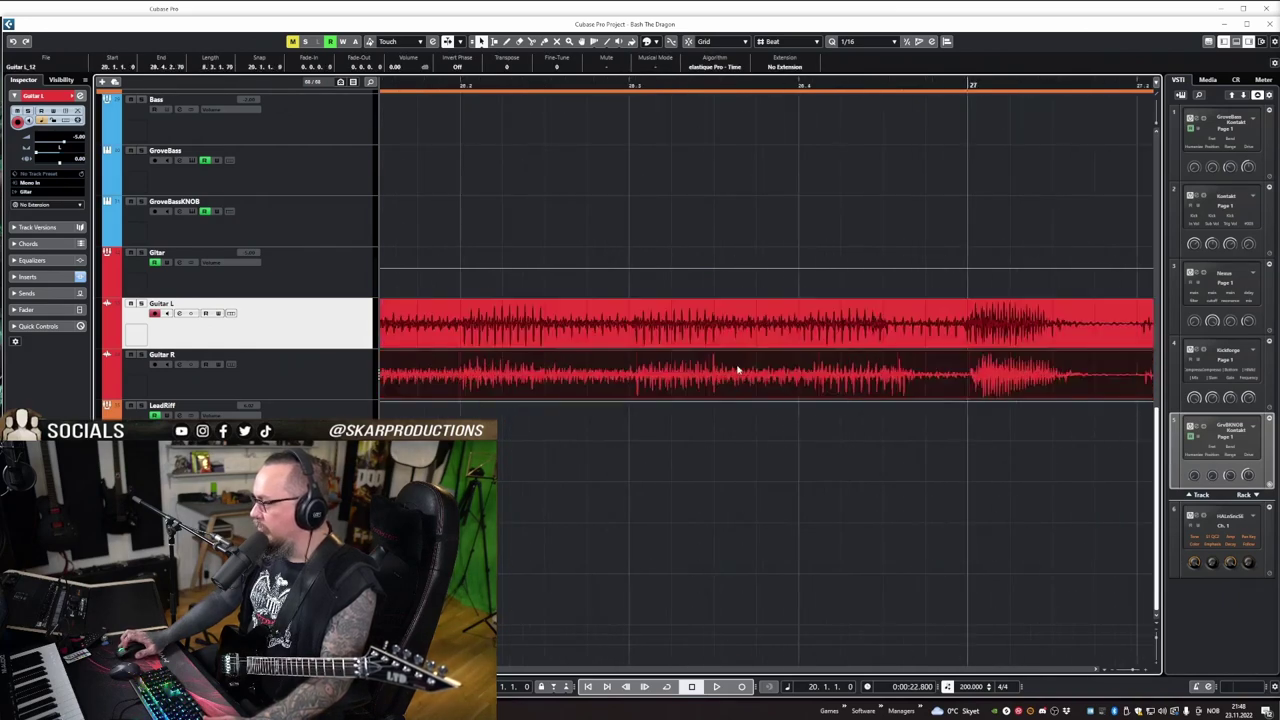
scroll(760, 374, right, 3)
scroll(765, 372, right, 2)
click(688, 331)
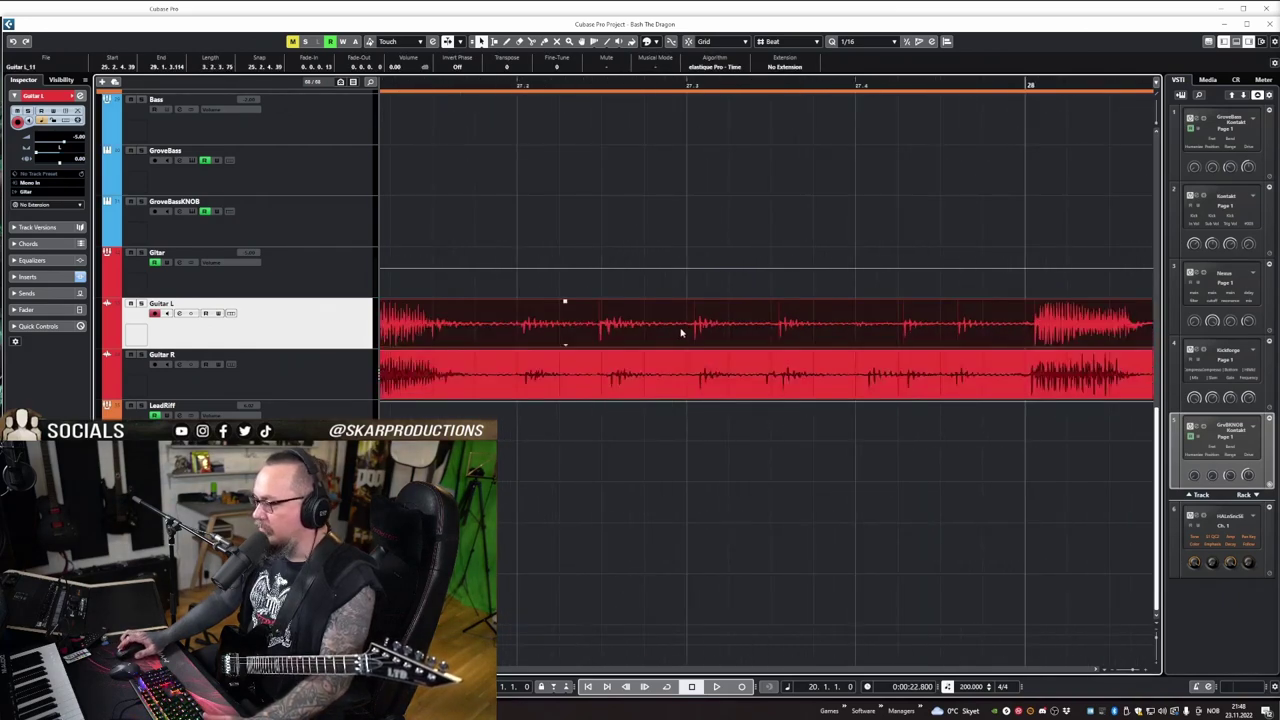
scroll(687, 329, left, 1)
alt+click(411, 323)
click(433, 290)
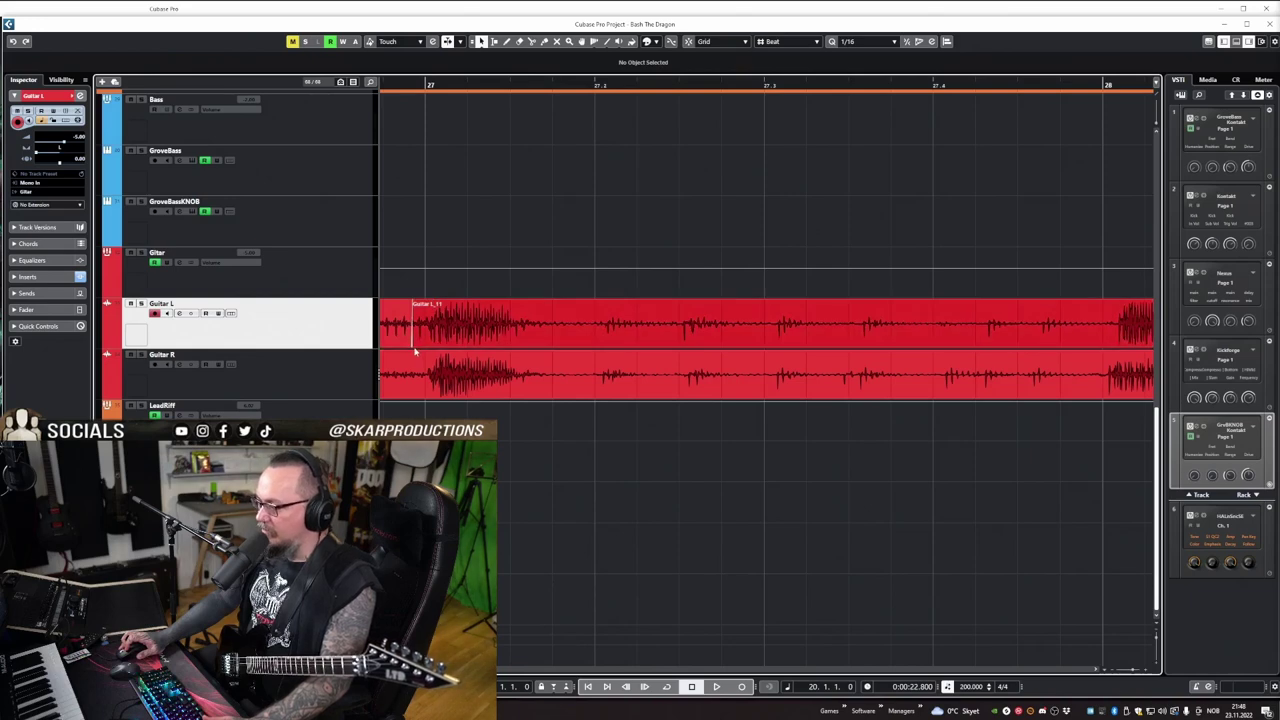
drag(413, 346, 408, 346)
scroll(563, 340, right, 2)
shift+click(580, 362)
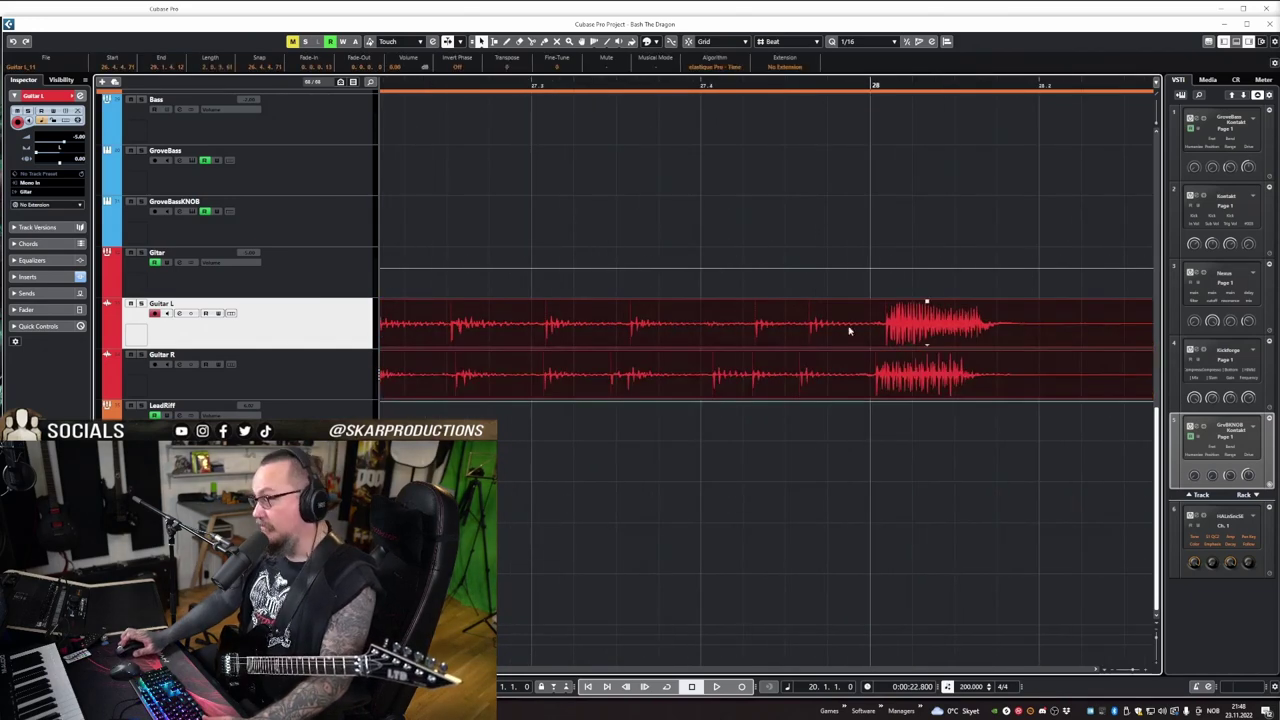
key(g)
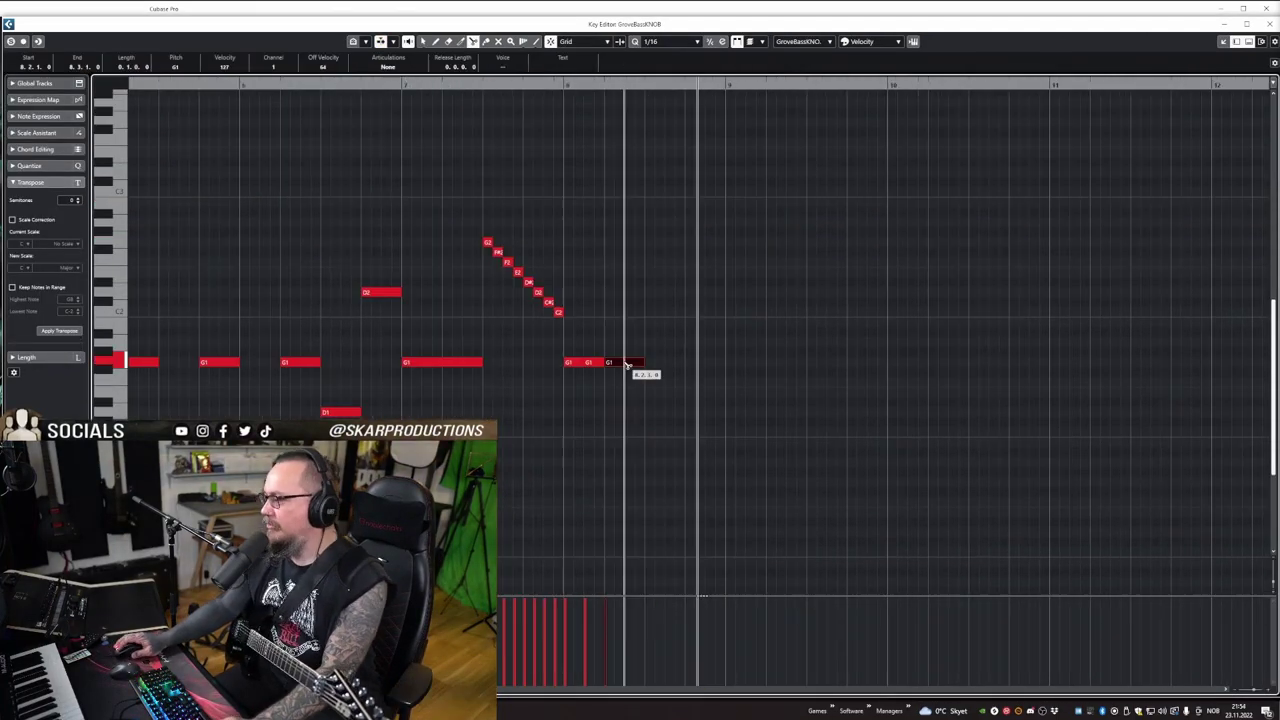
Split the G1 bass note on beat 2 of bar 8 in the GroveBassKNOB part, and return to the arrangement at bar 3.
drag(628, 366, 654, 371)
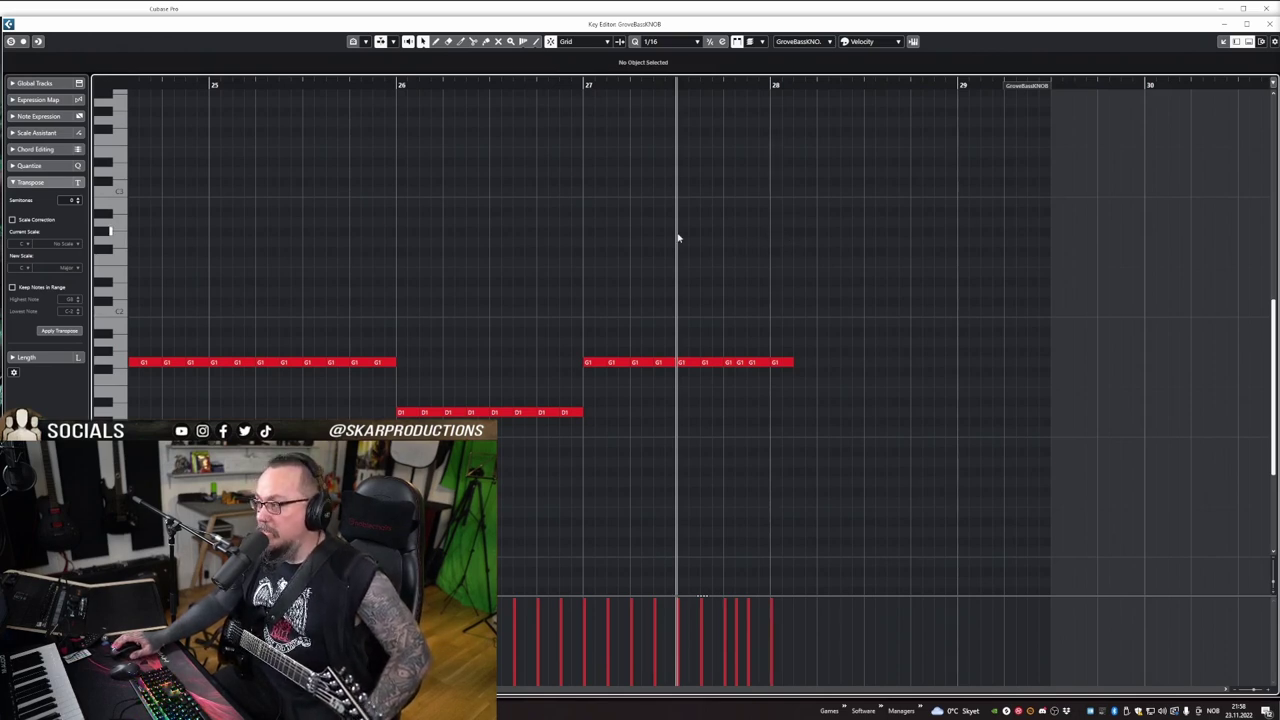
key(Return)
drag(401, 84, 401, 68)
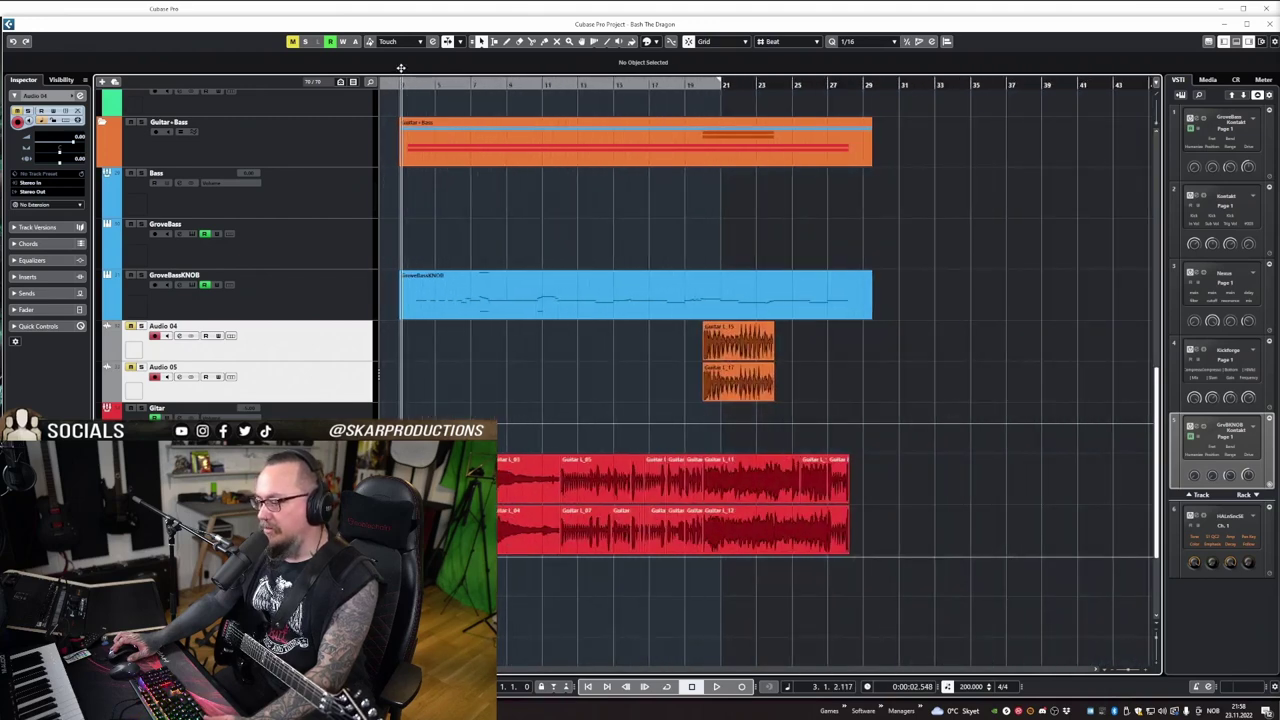
scroll(797, 257, down, 3)
scroll(722, 250, left, 1)
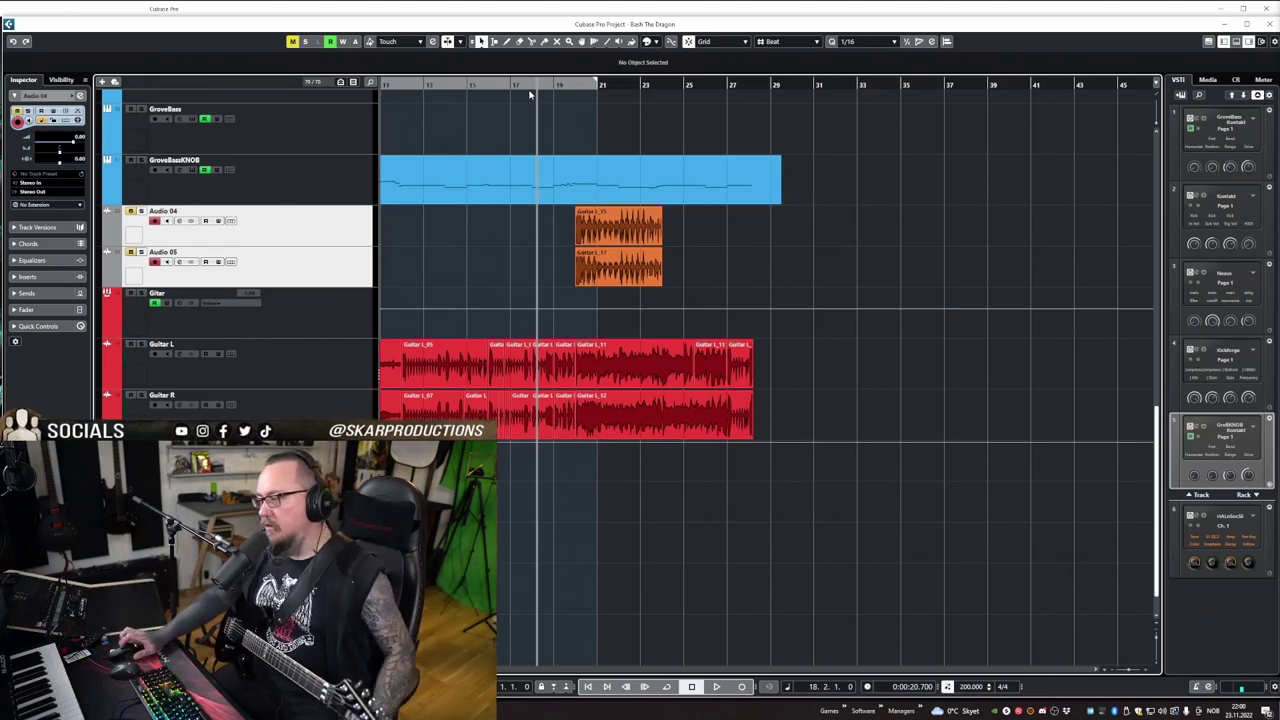
Try a project tempo of 240 with the Guitar L and Guitar R clips following it, and play from bar 2.
scroll(712, 240, left, 3)
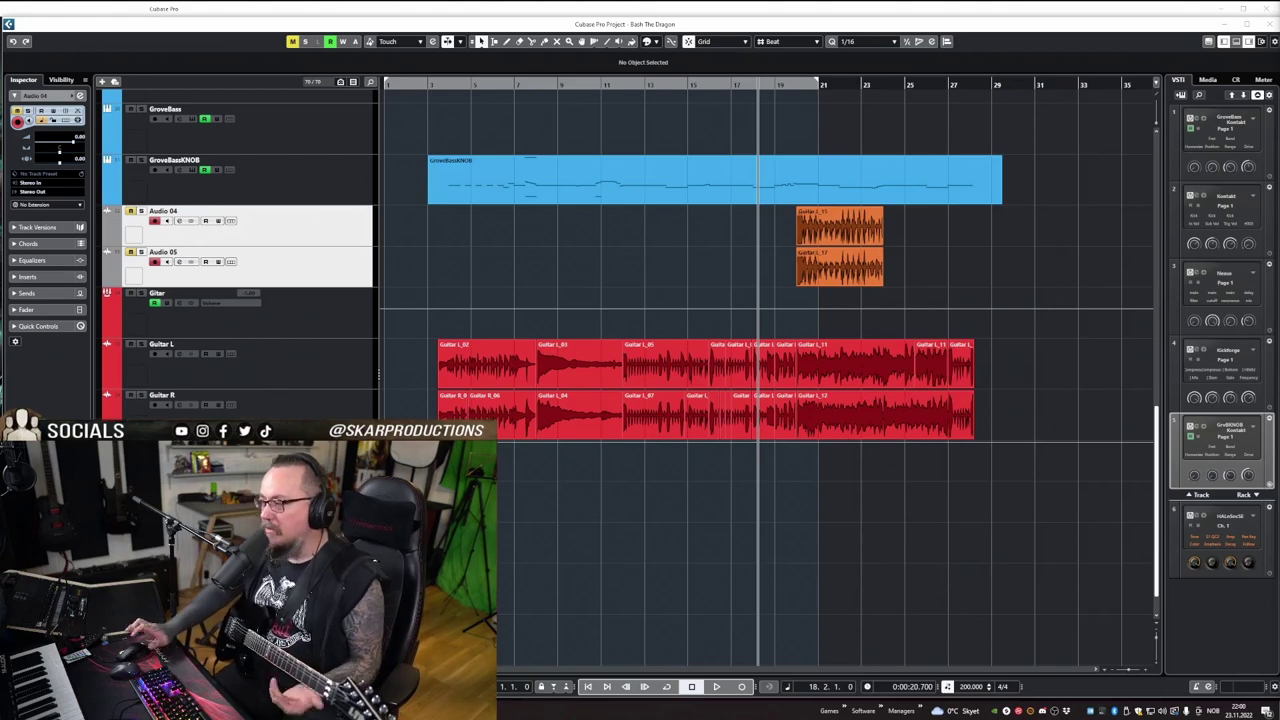
drag(435, 87, 440, 100)
drag(898, 438, 425, 345)
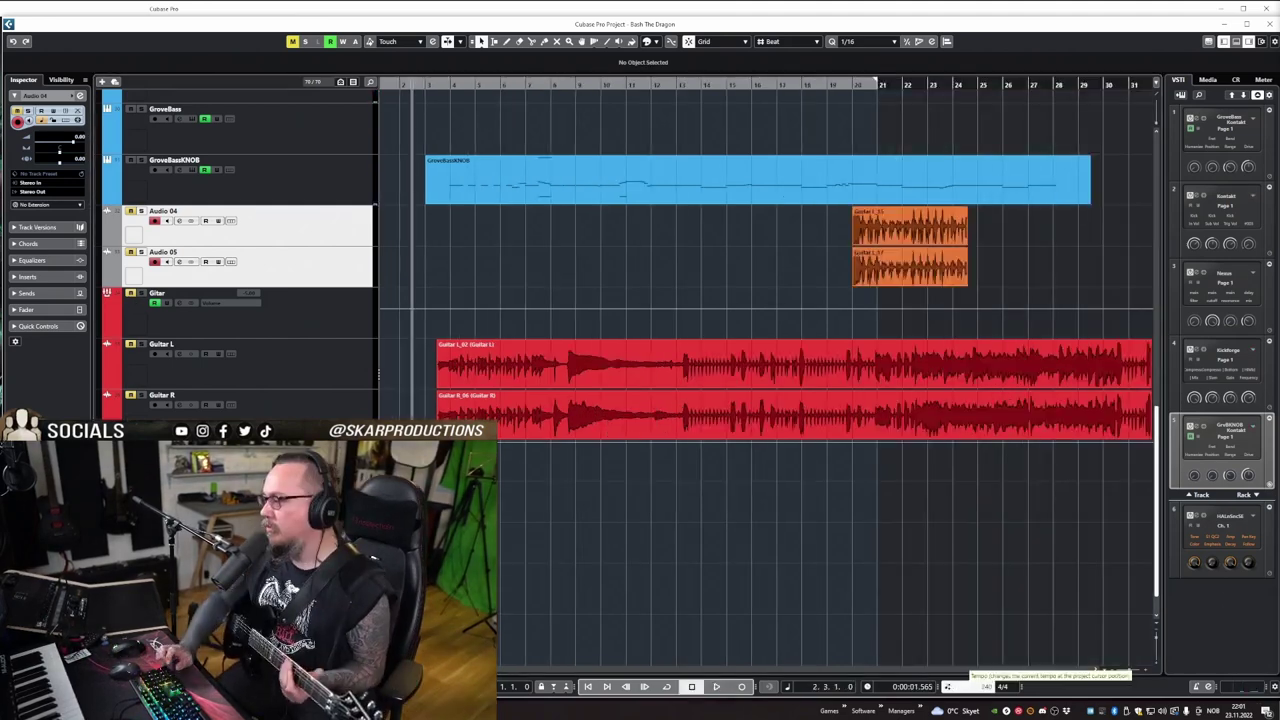
key(Return)
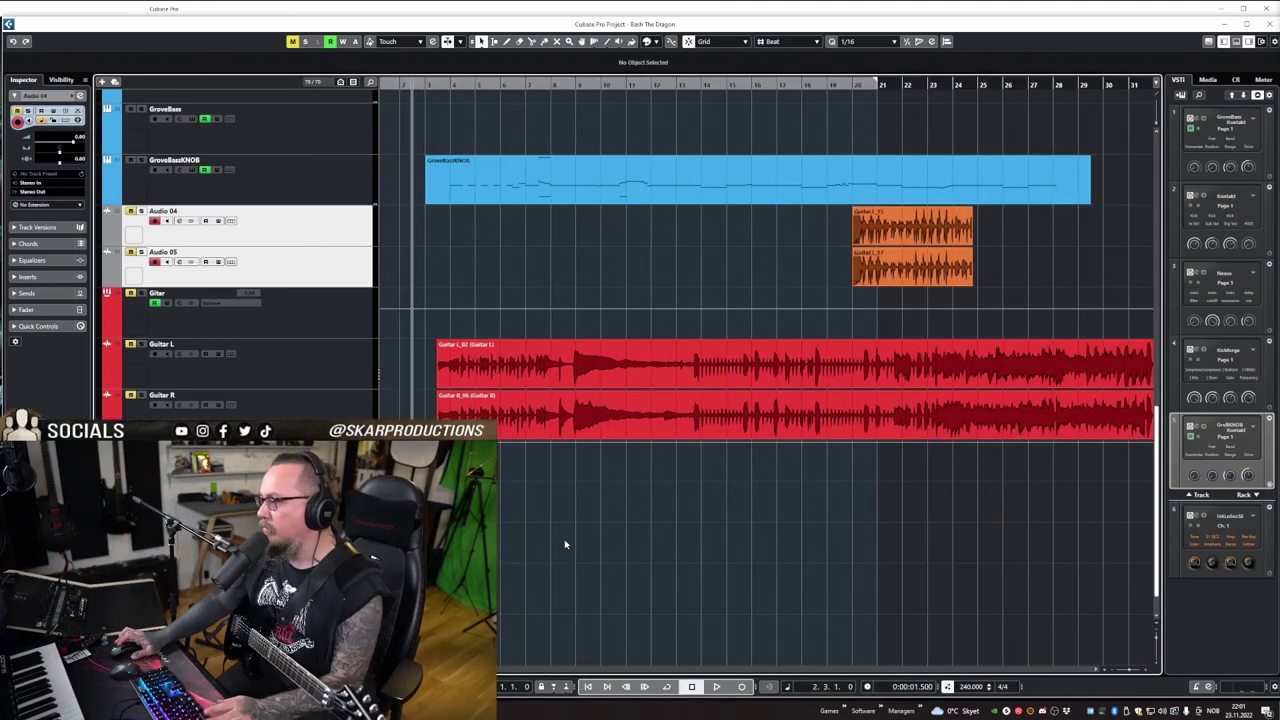
key(space)
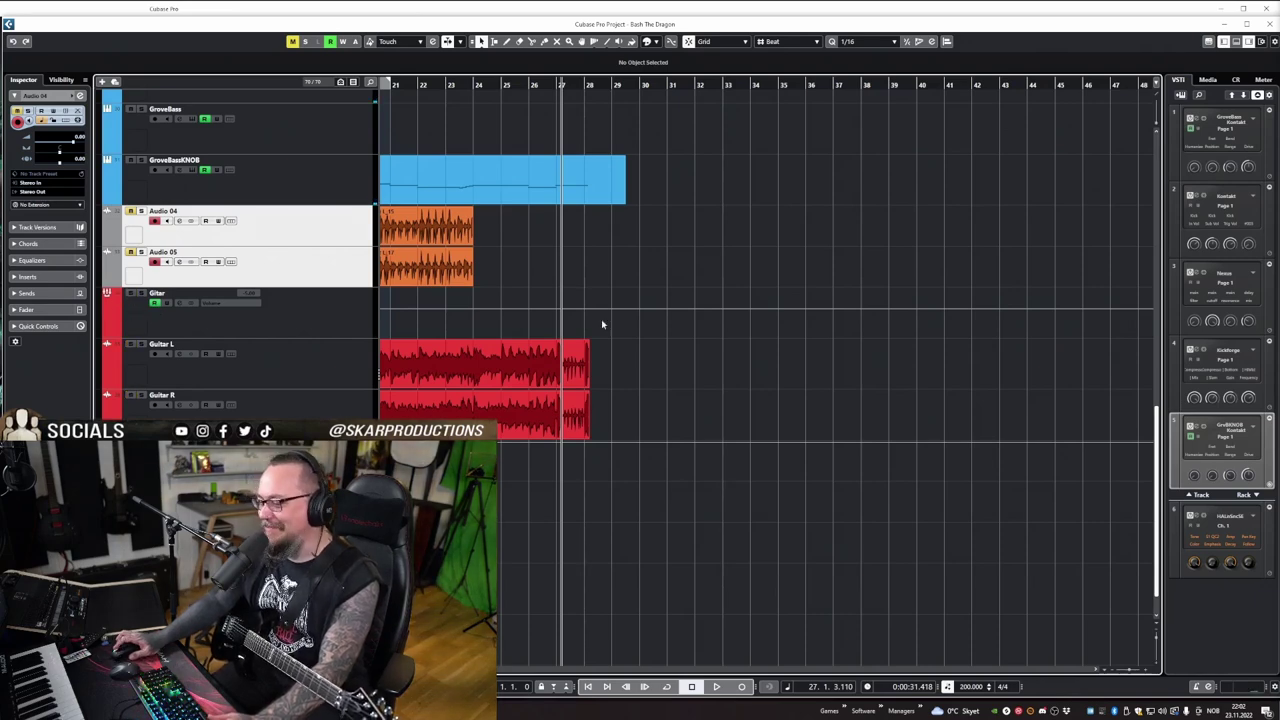
Play the ending of the arrangement from bar 27 to check the guitars and bass together.
key(space)
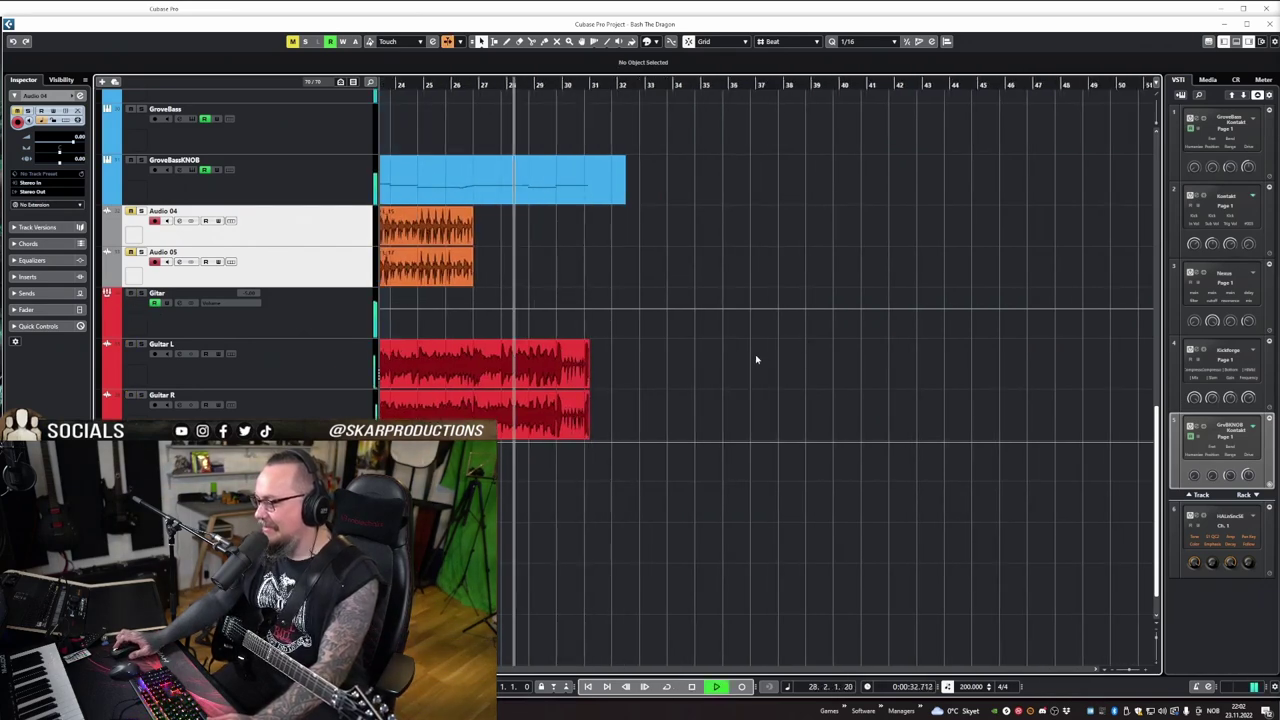
scroll(755, 358, right, 2)
scroll(735, 343, left, 3)
key(space)
scroll(769, 308, left, 2)
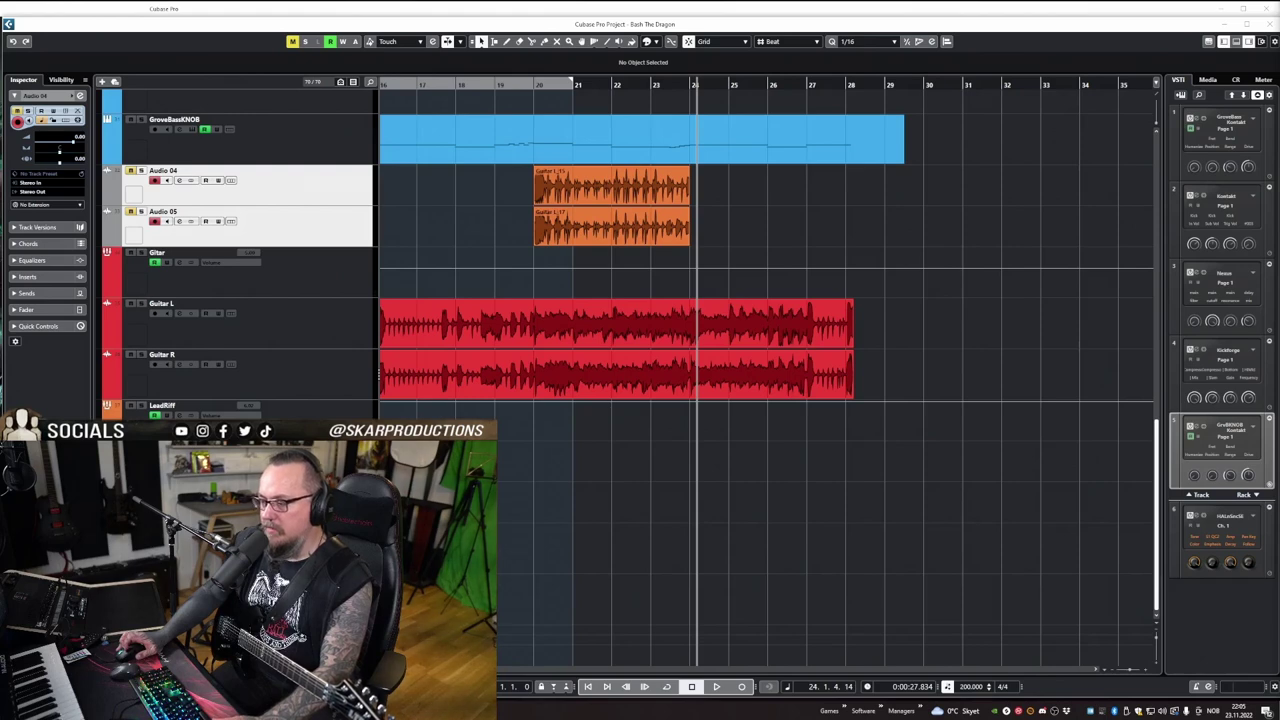
Try a guitar take on the LeadRiff L track, starting just before bar 18.
click(479, 86)
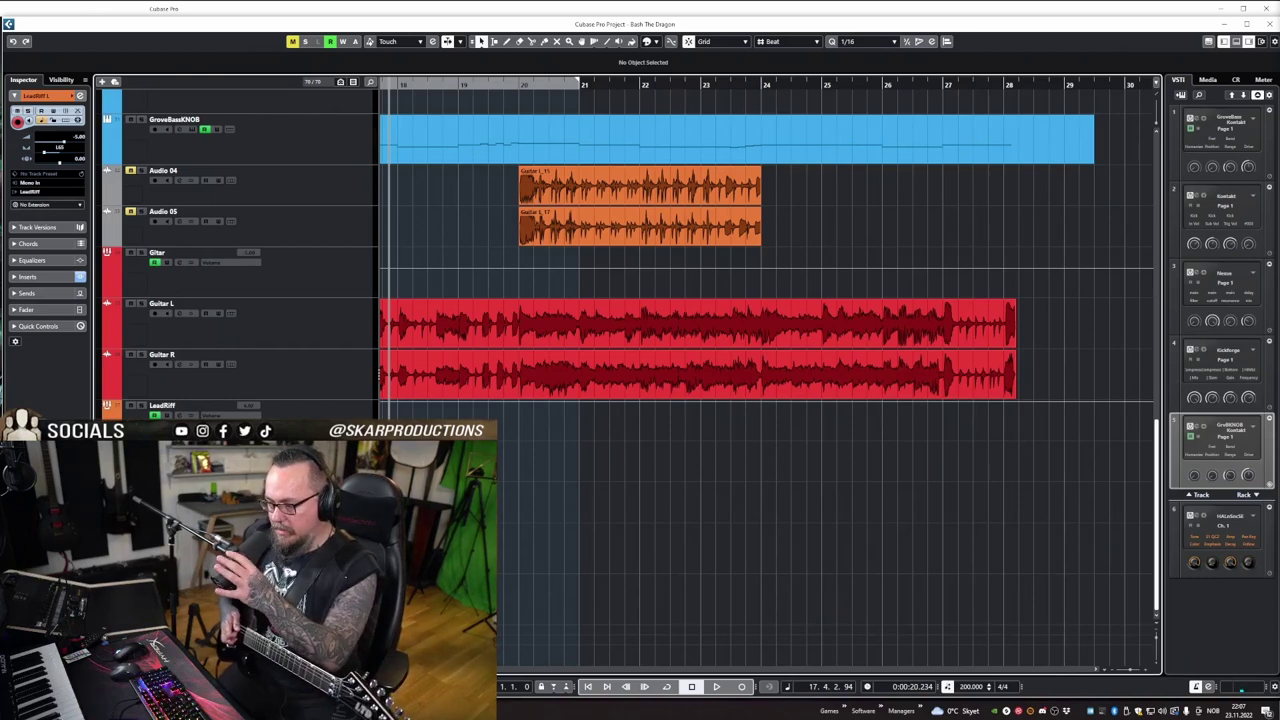
key(KP_Multiply)
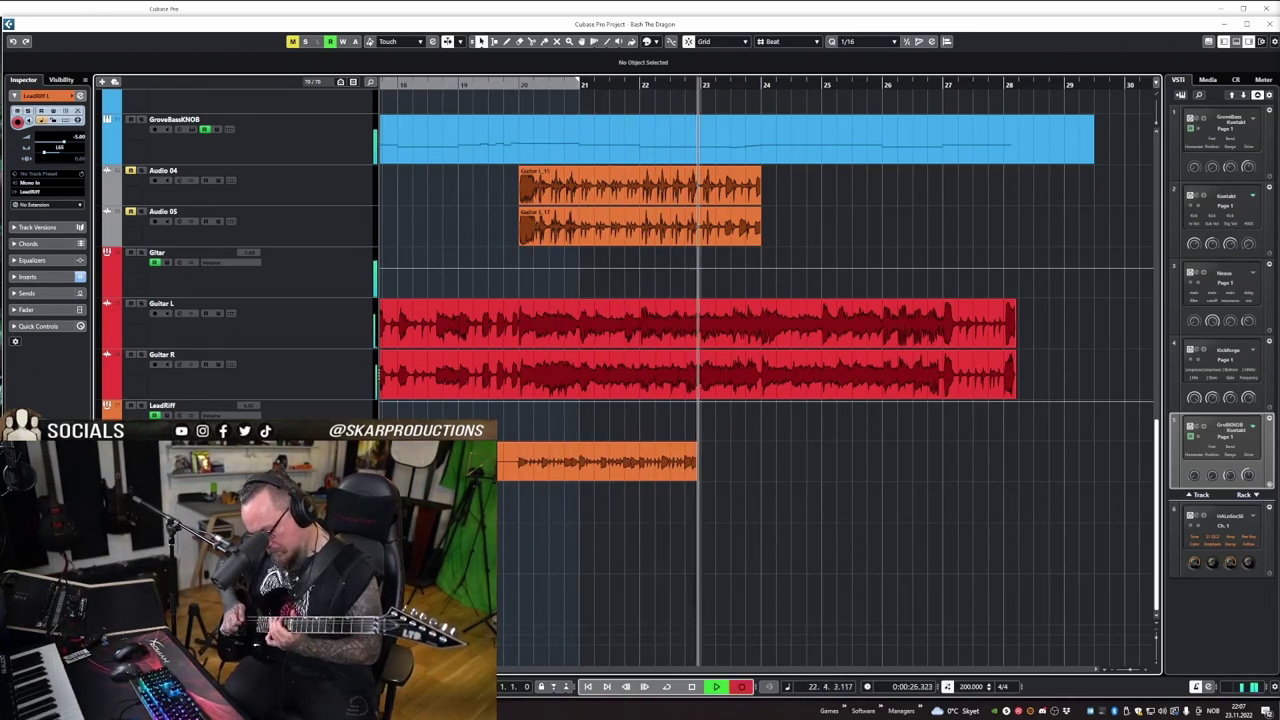
key(space)
key(ctrl+z)
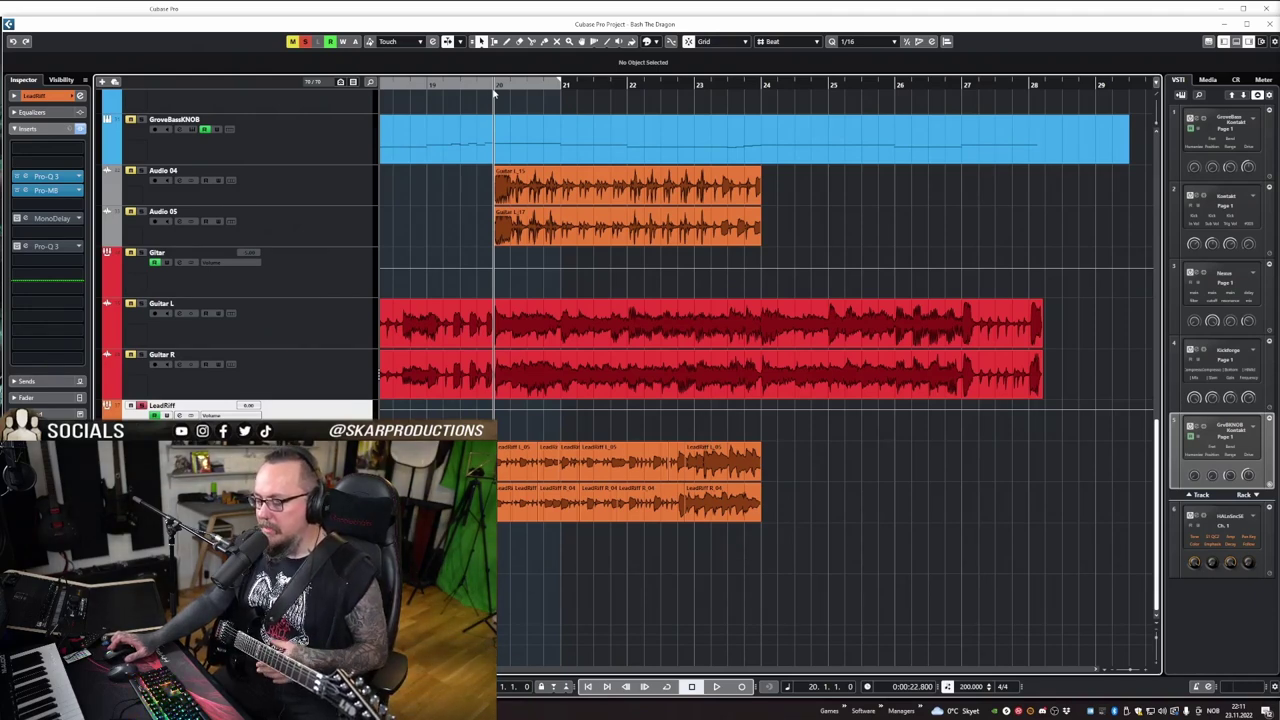
Extend the starts of the first LeadRiff L and LeadRiff R clips slightly ahead of bar 20.
drag(473, 89, 471, 134)
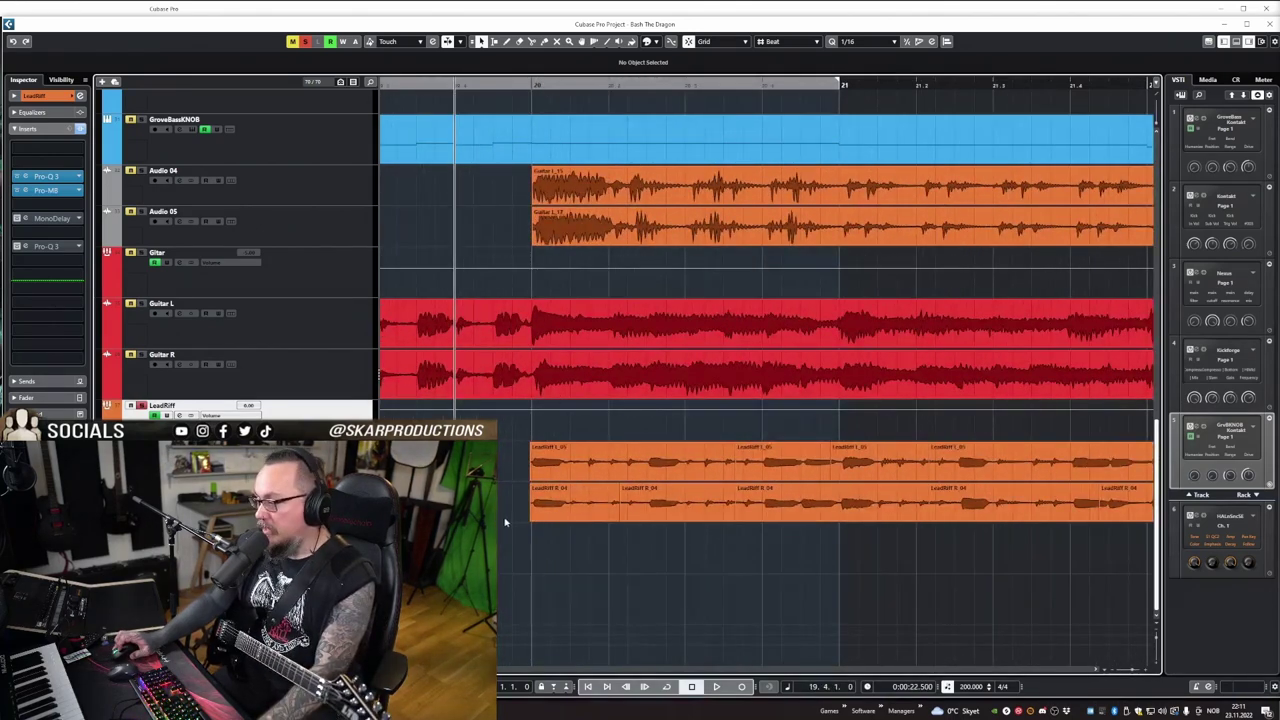
click(545, 470)
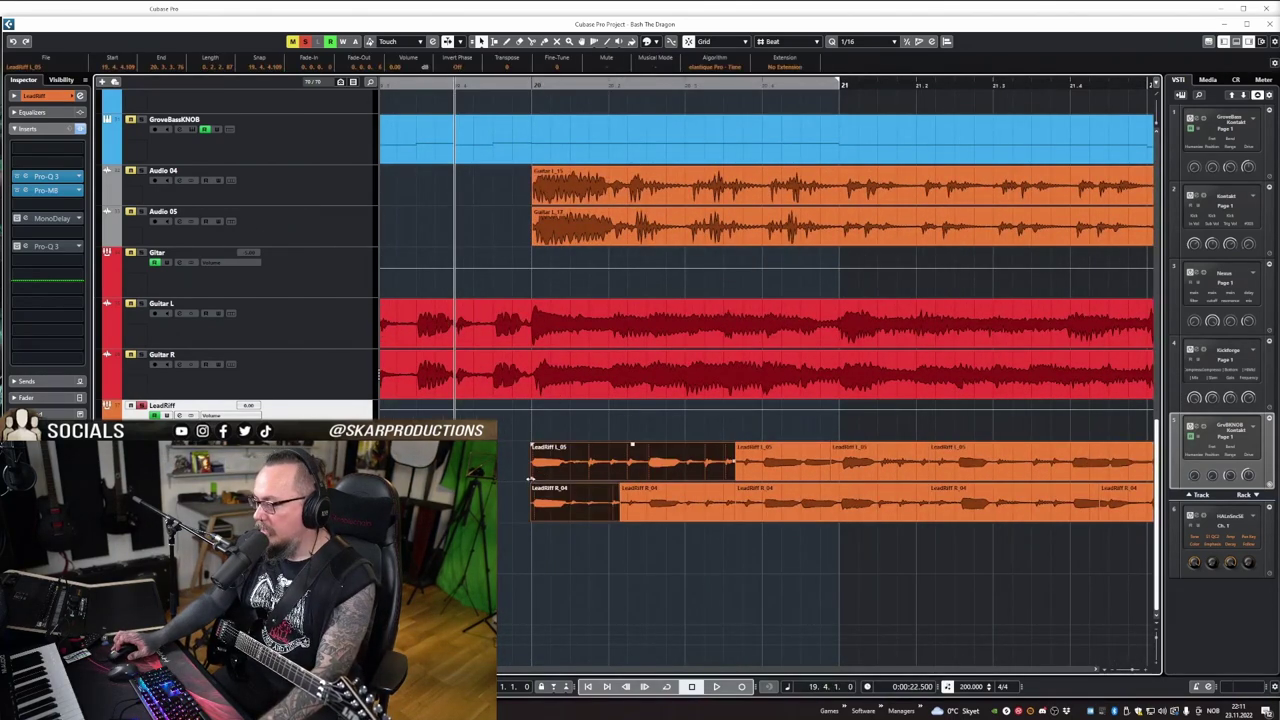
drag(529, 478, 527, 484)
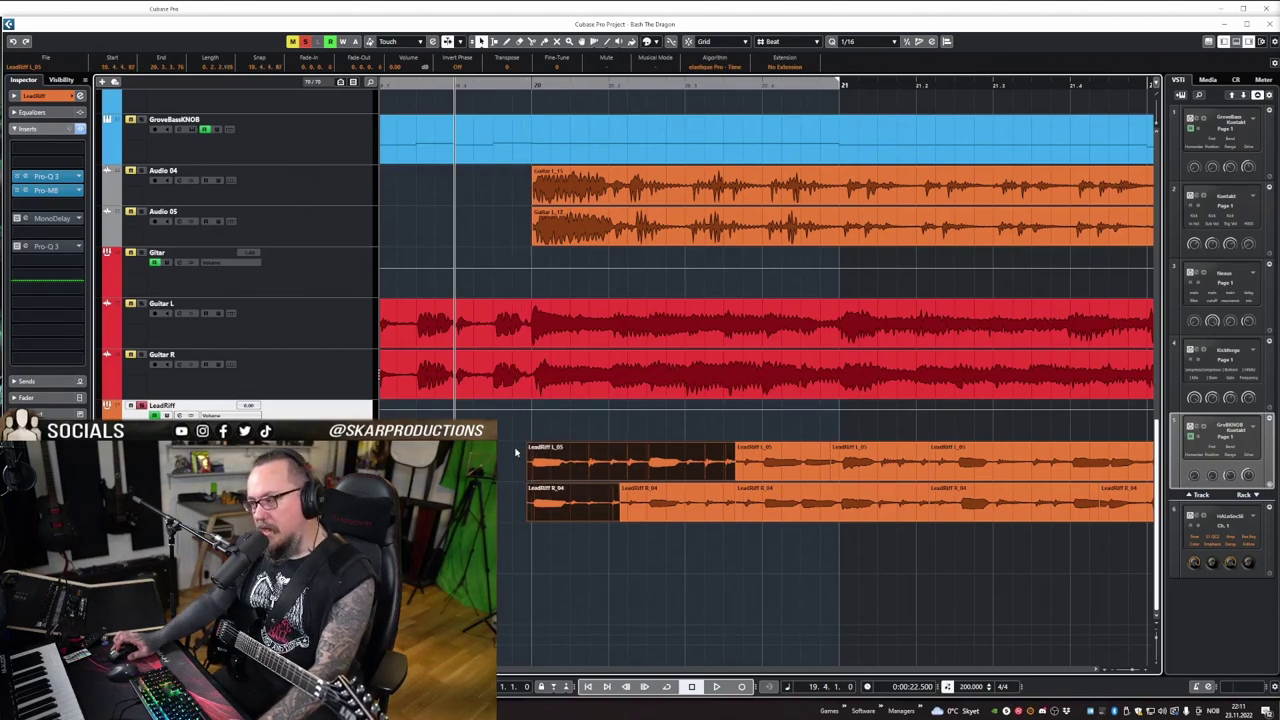
click(515, 453)
Shift the last LeadRiff R clip slightly earlier to line up with LeadRiff L in bar 23.
scroll(502, 477, right, 3)
scroll(527, 459, right, 5)
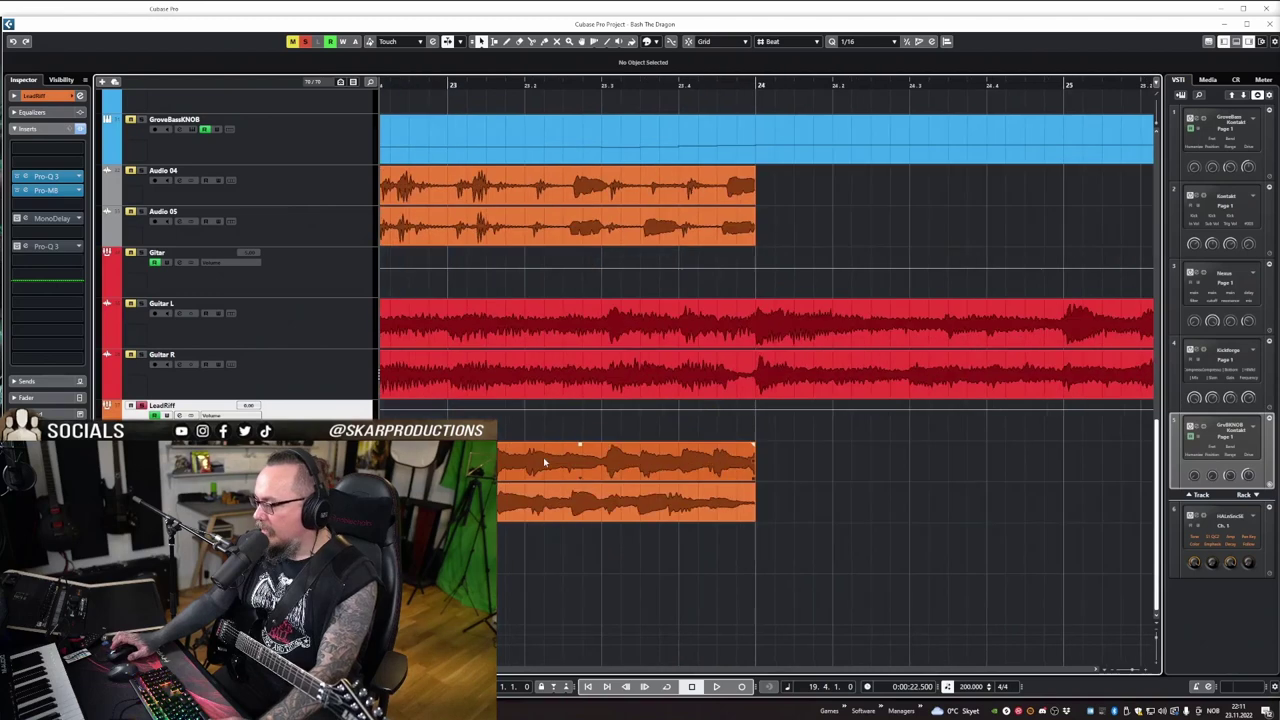
click(754, 479)
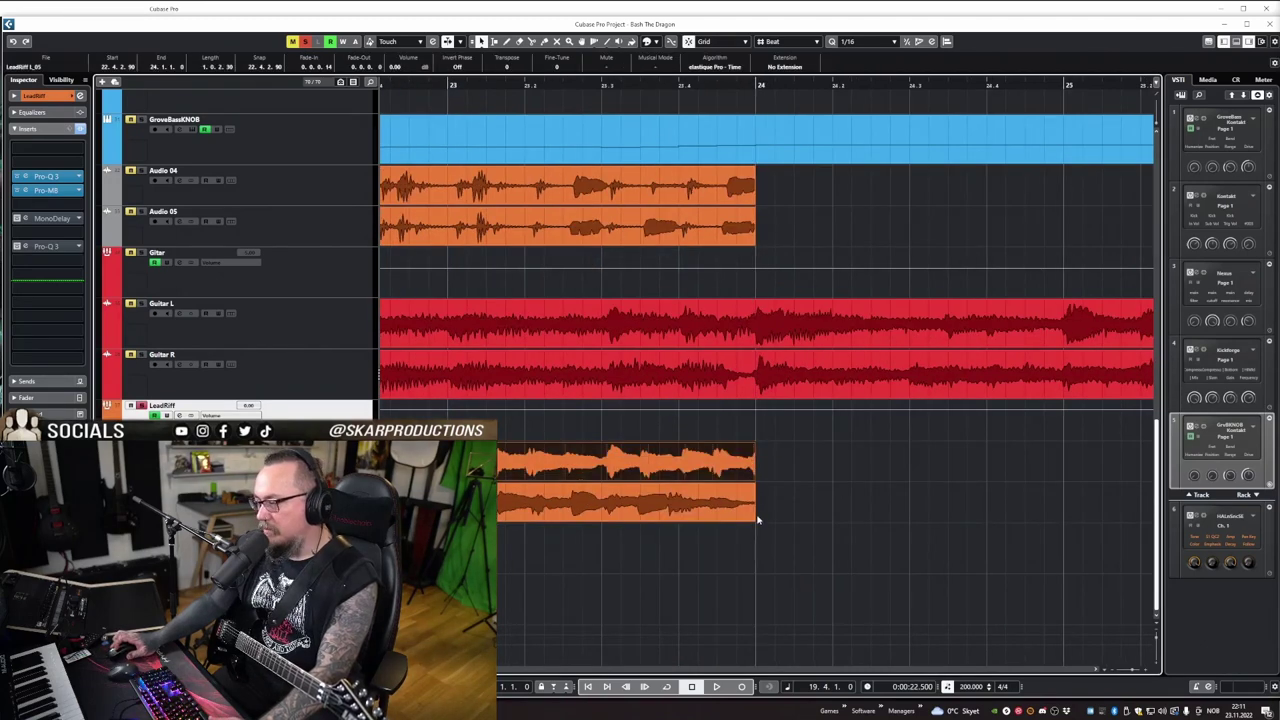
key(3)
drag(599, 88, 427, 130)
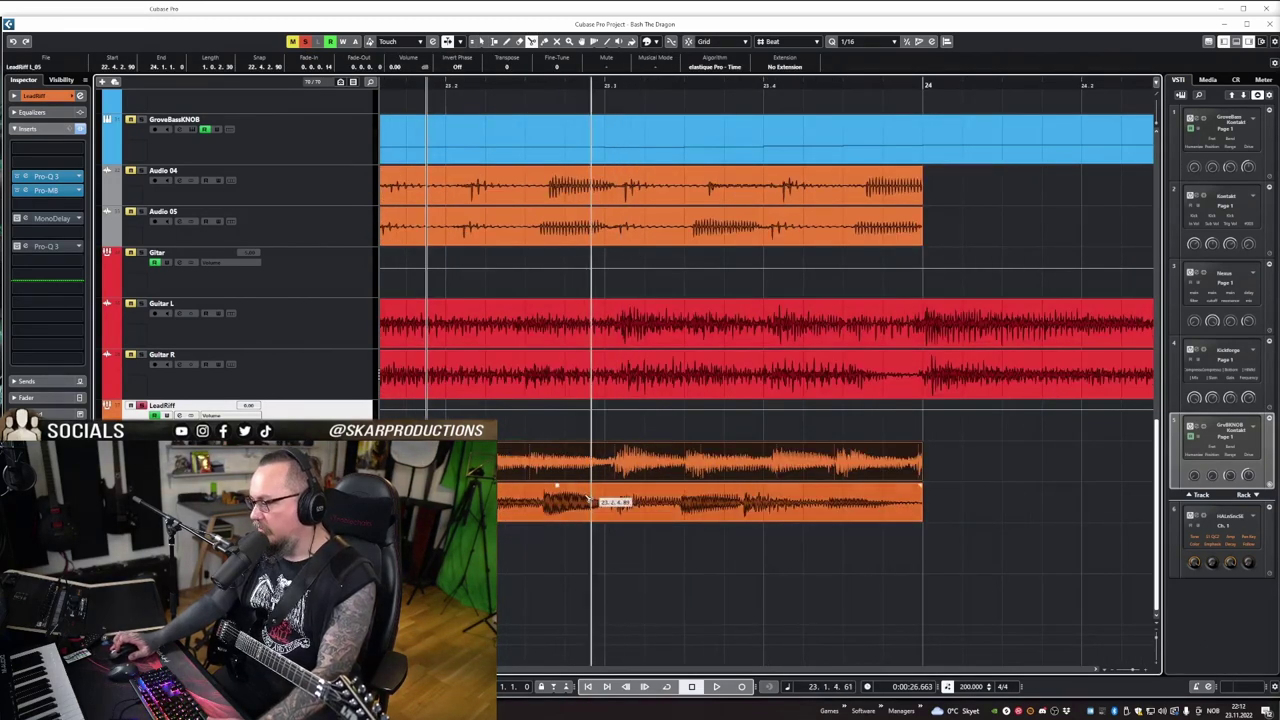
scroll(549, 537, left, 2)
click(596, 505)
key(1)
drag(638, 516, 595, 520)
key(x)
scroll(680, 558, right, 2)
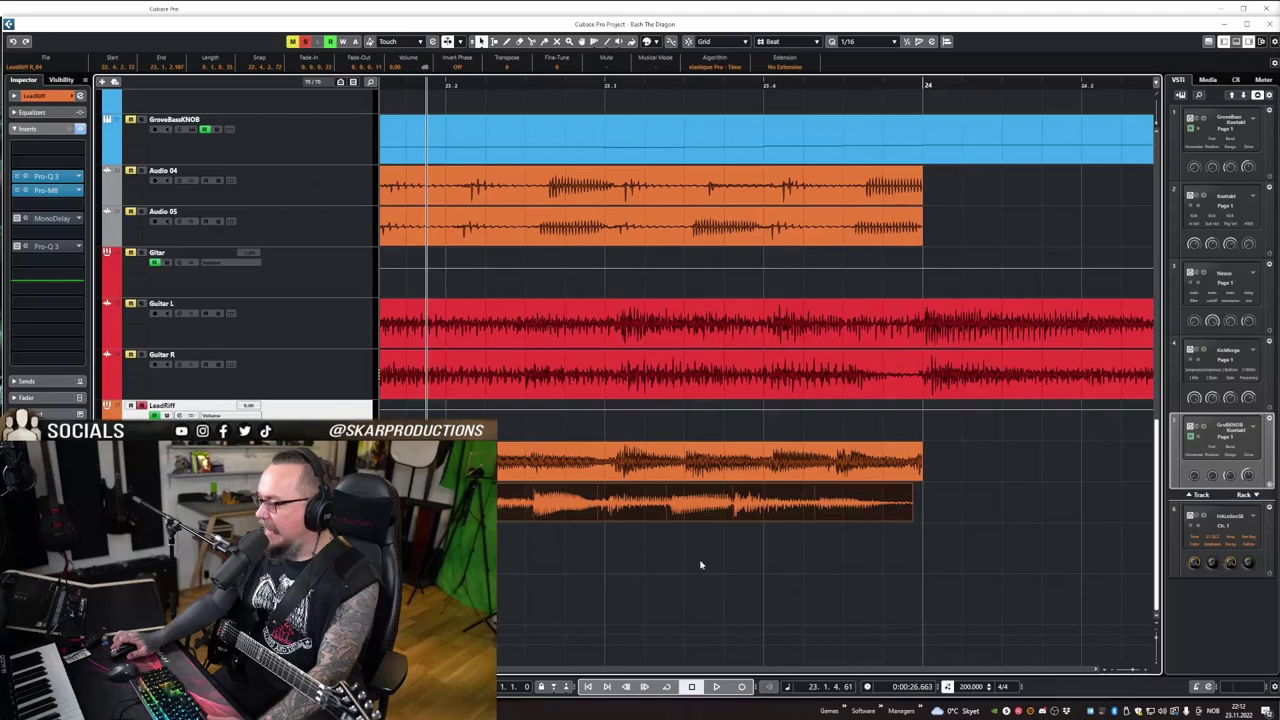
Split the LeadRiff R clip shortly before beats 3 and 4 of bar 23 and adjust the cut boundary to tighten its timing.
click(701, 565)
click(629, 510)
alt+click(586, 508)
drag(613, 505, 586, 510)
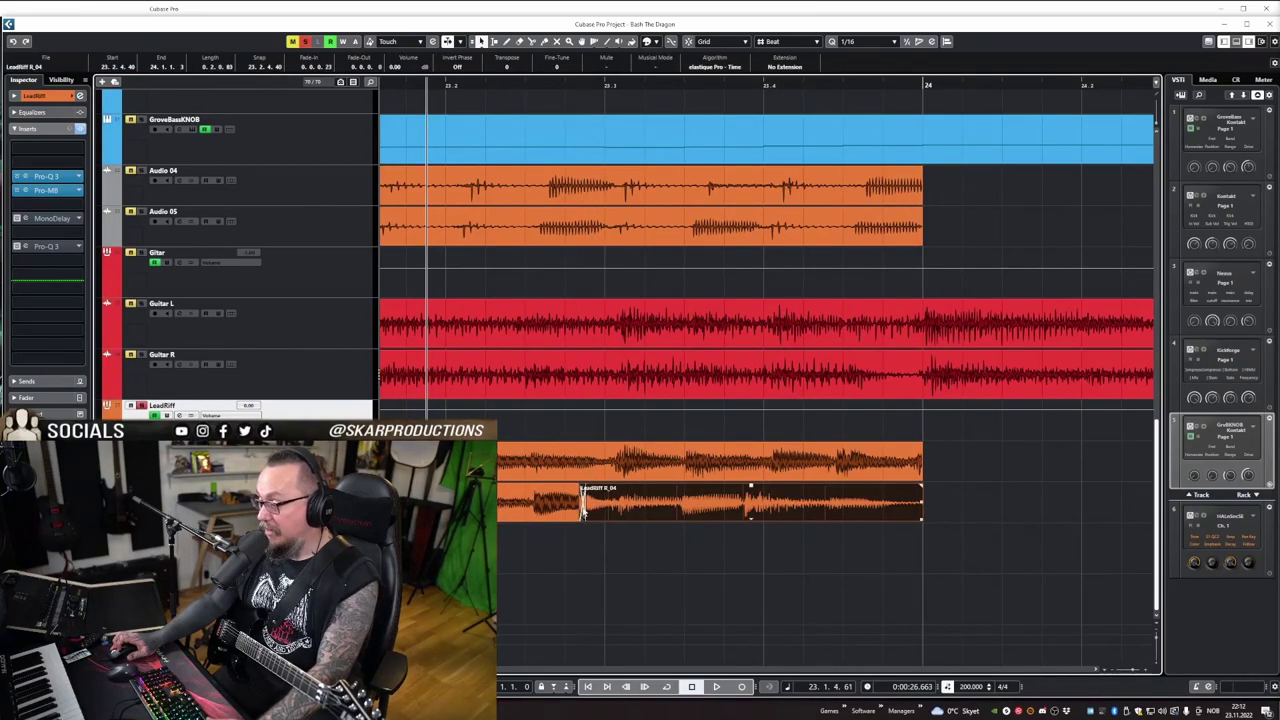
click(646, 562)
alt+click(732, 510)
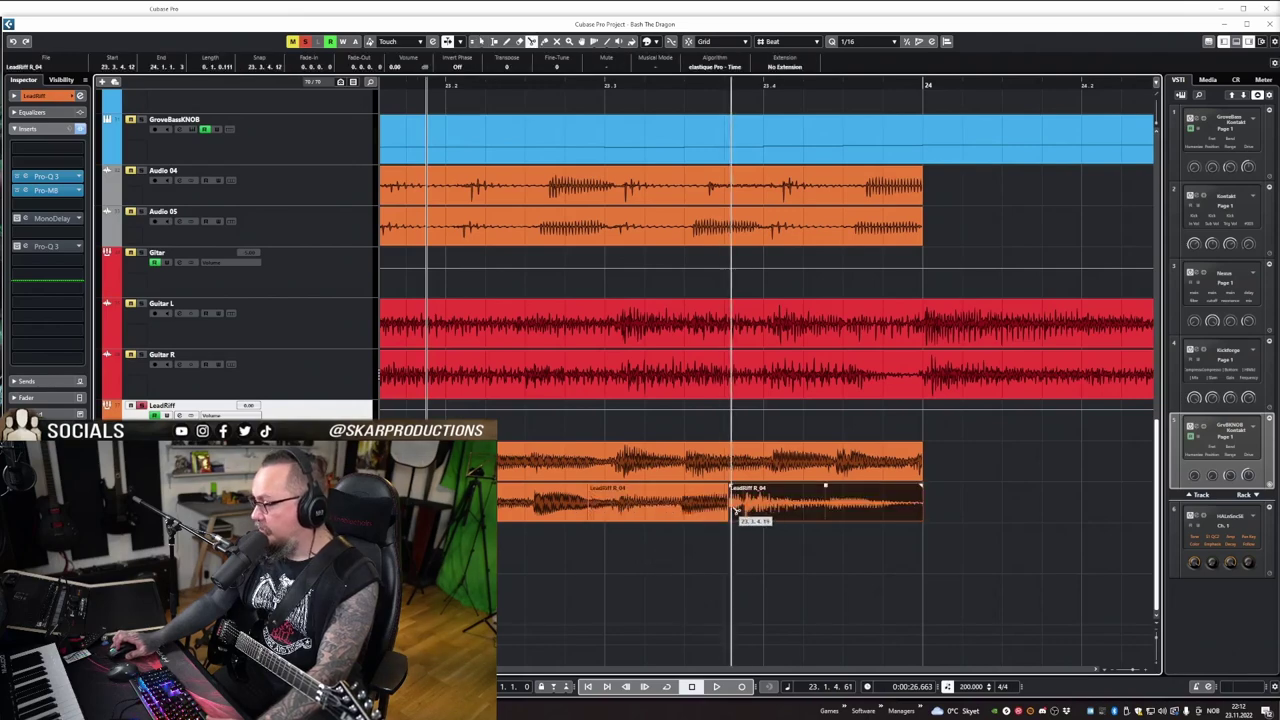
click(740, 560)
Play the lead riff section from around bar 20 to check the edited guitars in the full arrangement.
drag(510, 85, 464, 120)
key(space)
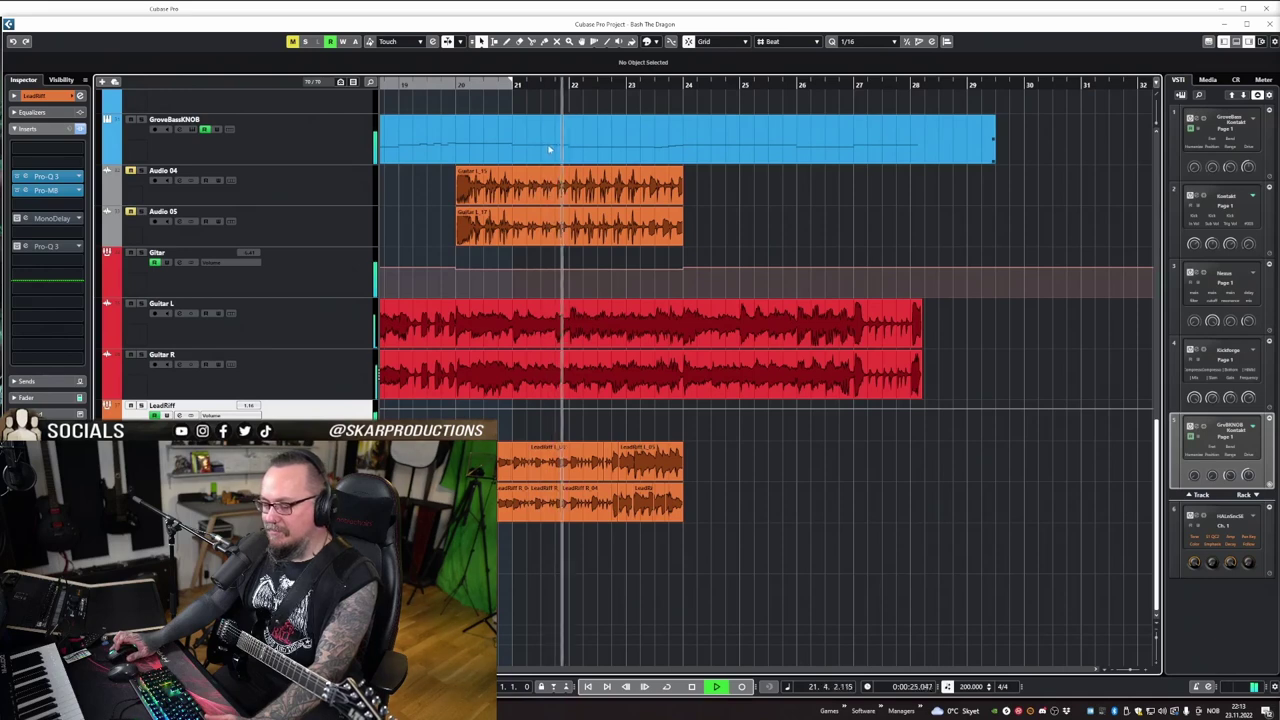
Split both LeadRiff recordings at bar 24 and delete the part after the cut.
drag(436, 86, 396, 82)
key(space)
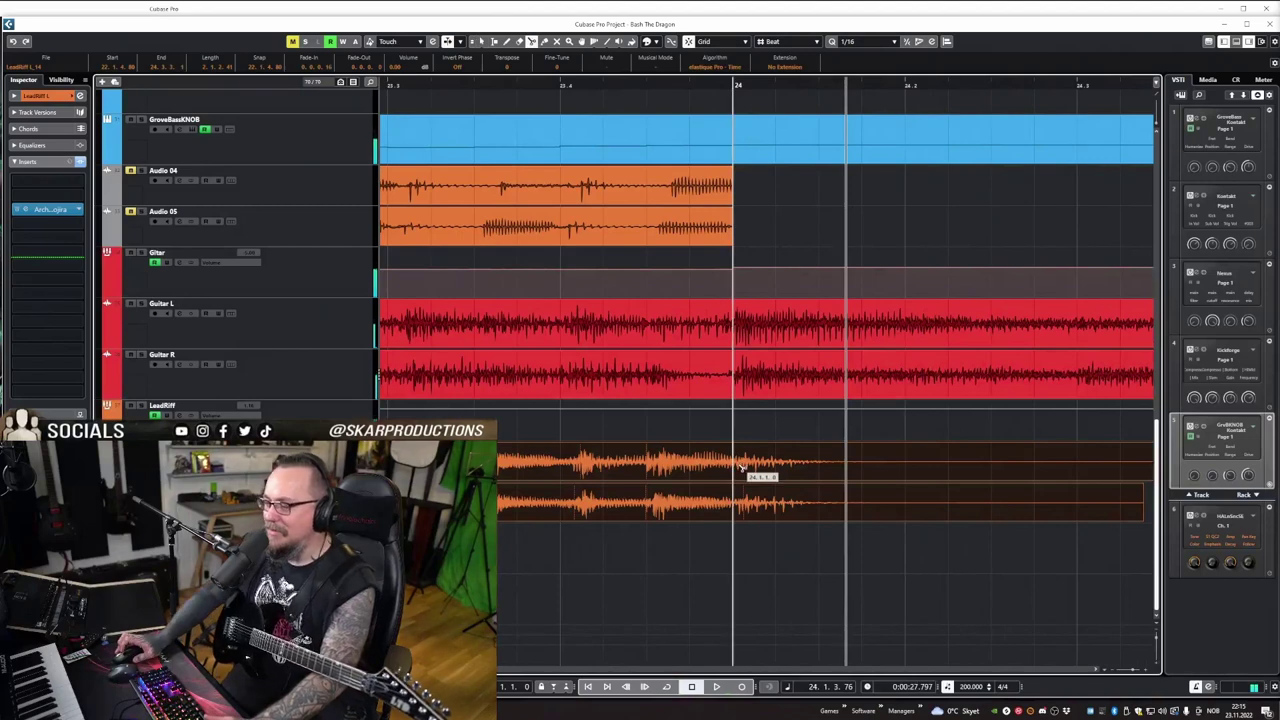
click(757, 476)
key(Delete)
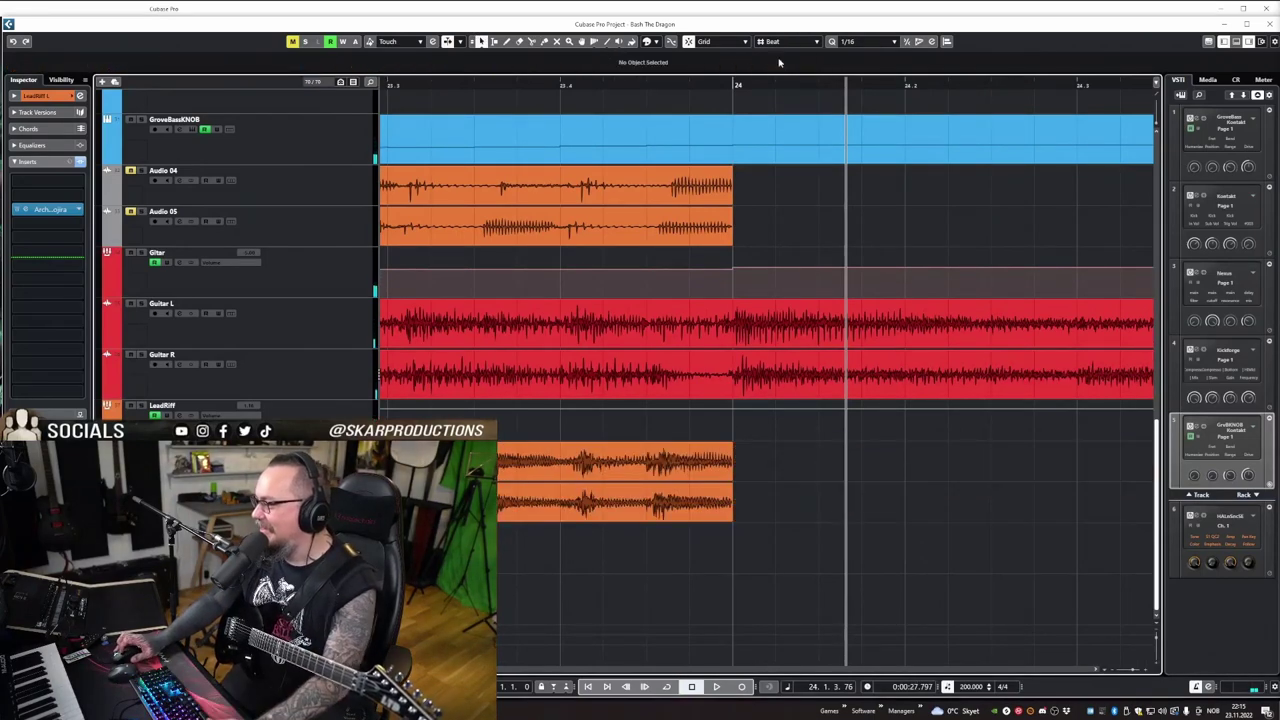
drag(762, 84, 527, 85)
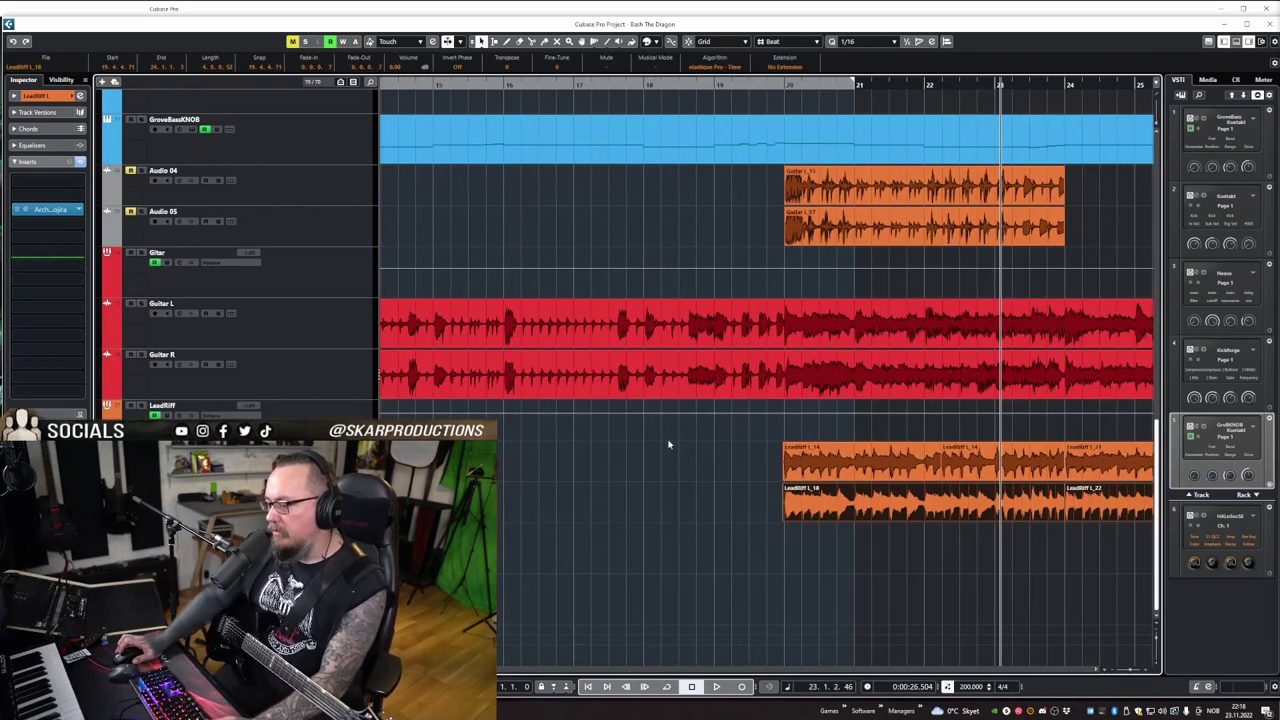
Show the channel settings of the rhythm guitar tracks, mute Guitar R and play the riff up to bar 20 with only Guitar L.
scroll(669, 440, right, 5)
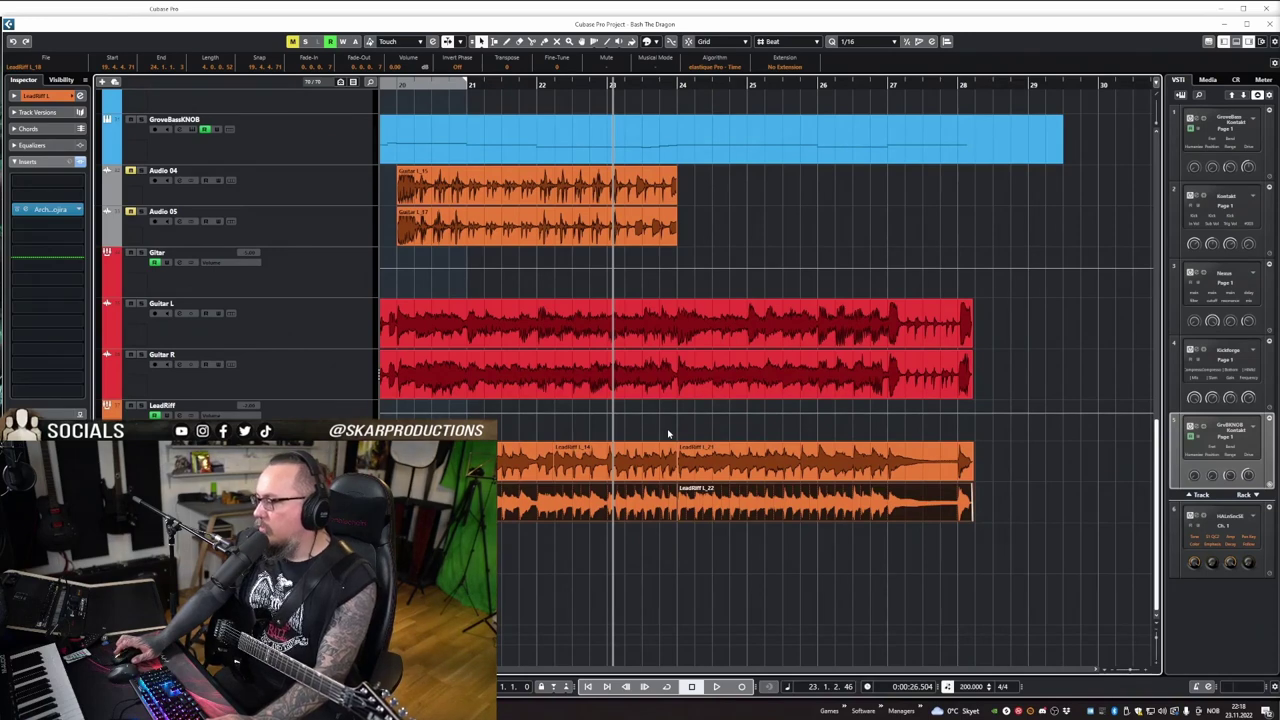
scroll(668, 433, right, 1)
scroll(668, 432, left, 1)
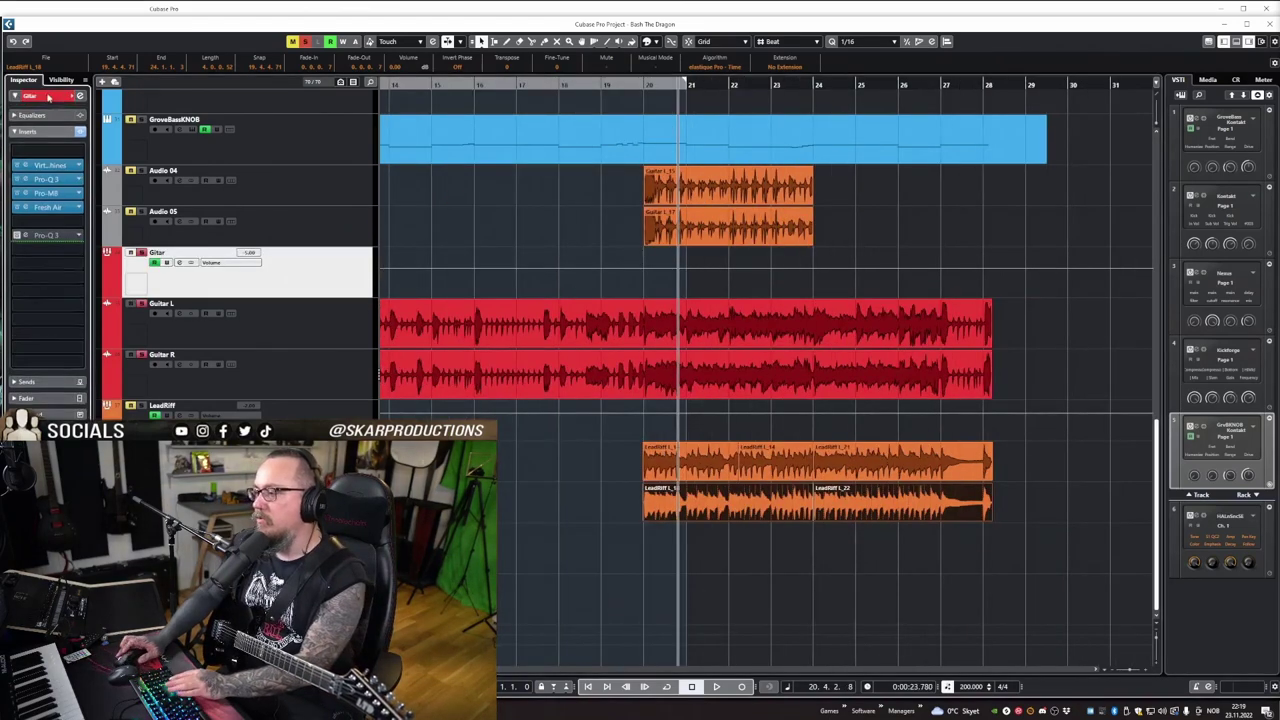
click(48, 96)
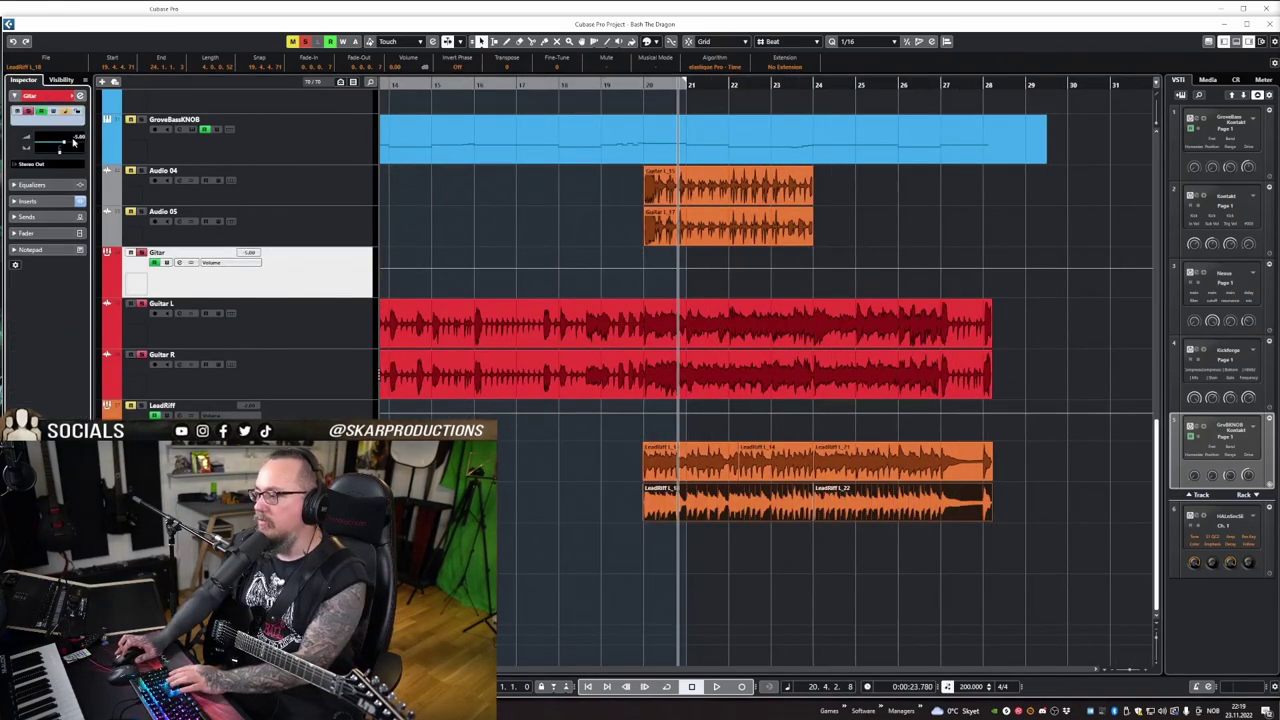
click(298, 308)
click(46, 97)
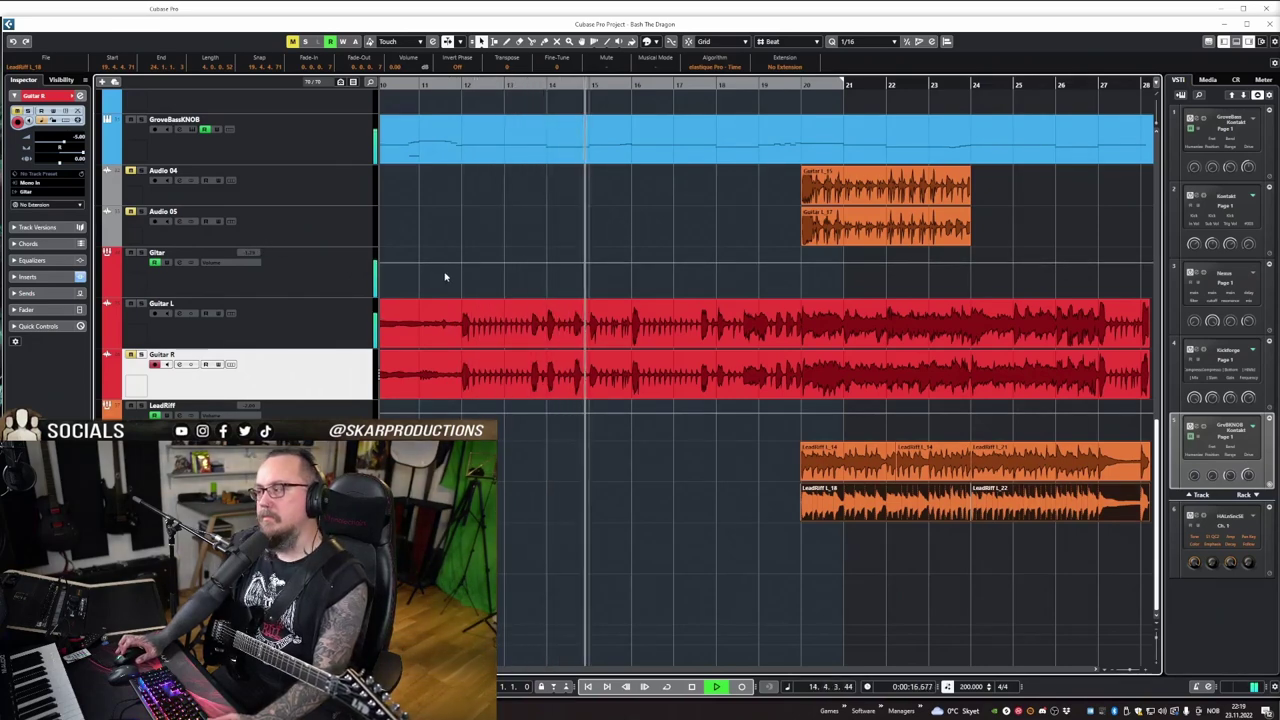
key(space)
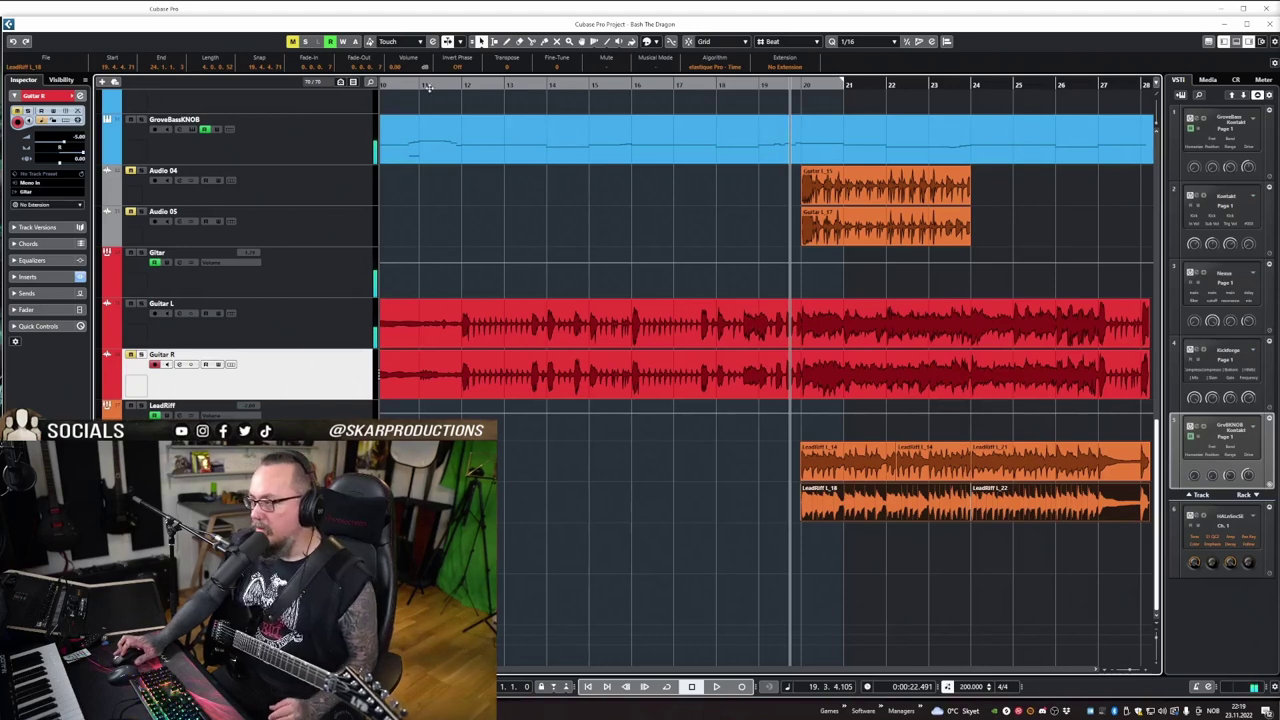
Unmute Guitar R and play the riff from bar 11 to compare the double-tracked guitars with the single take.
key(KP_0)
click(276, 278)
click(268, 332)
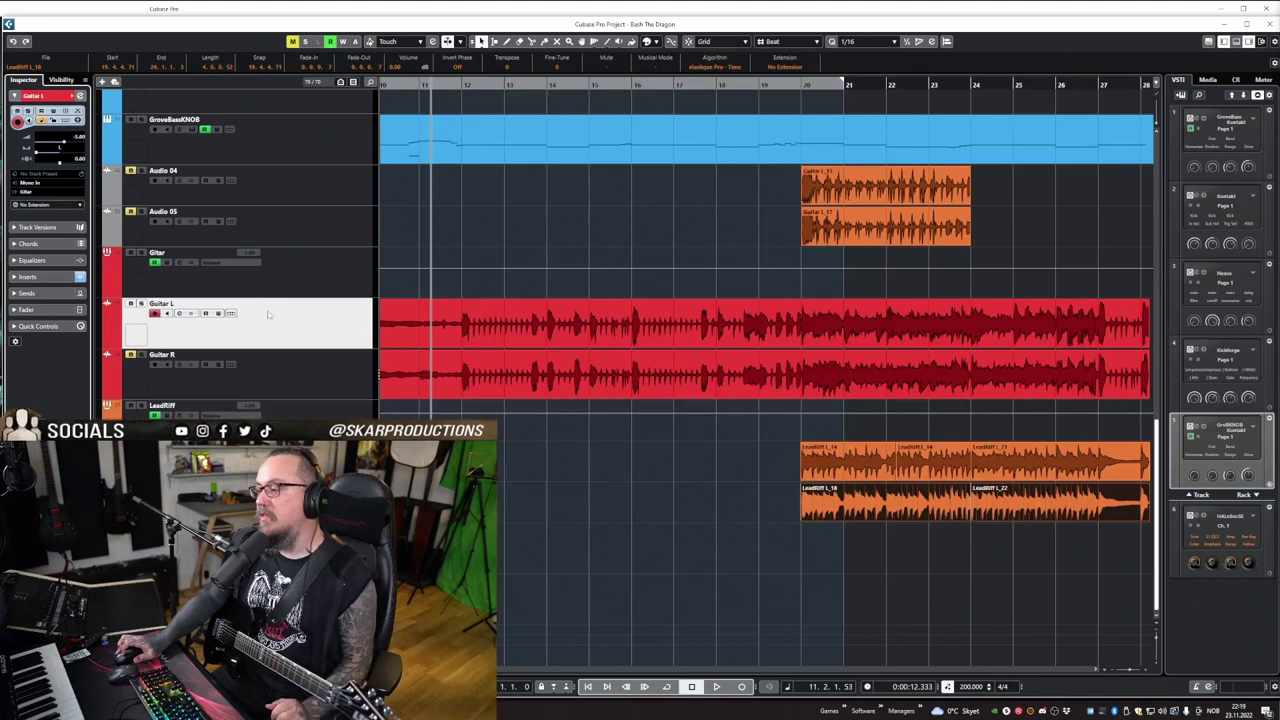
click(295, 361)
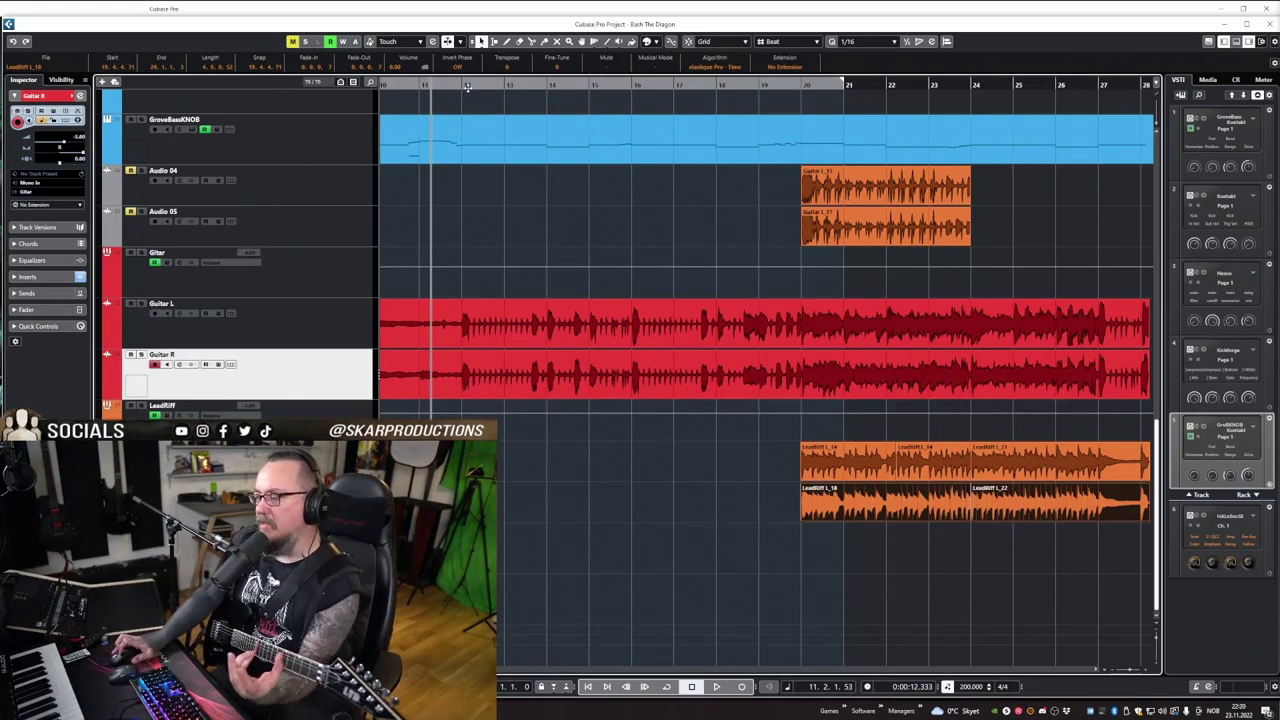
click(427, 87)
scroll(525, 194, right, 2)
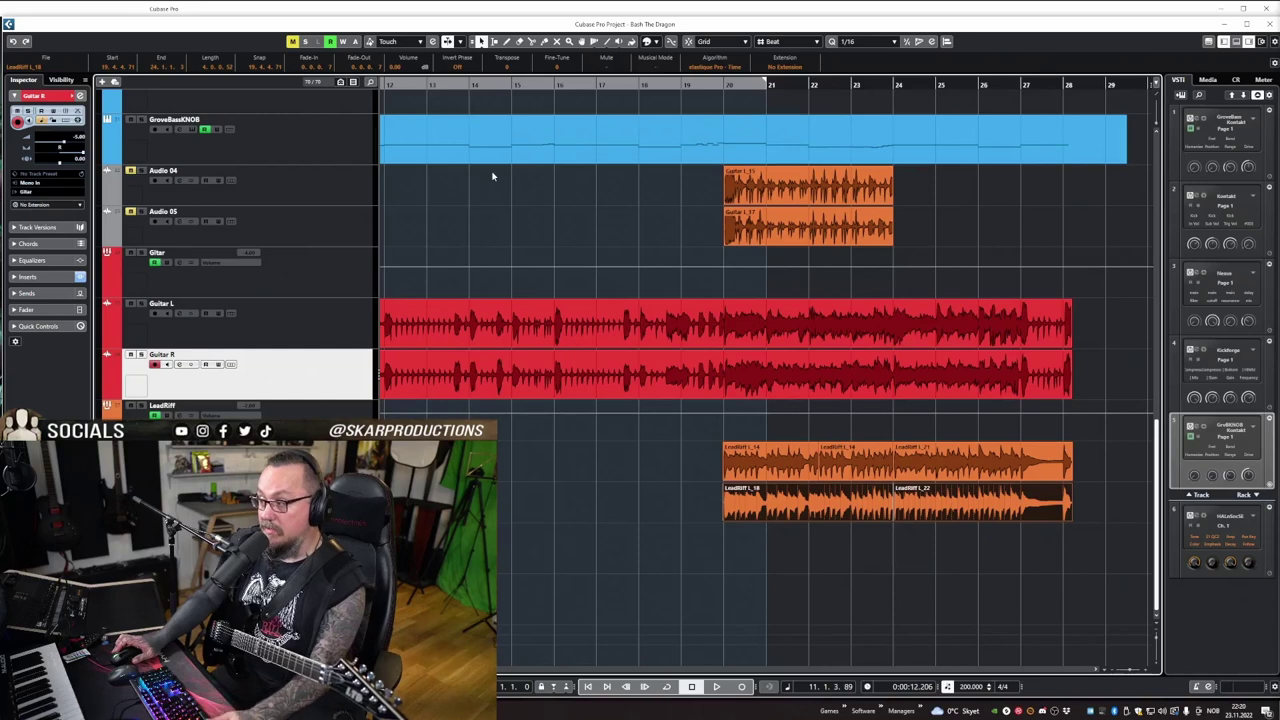
key(space)
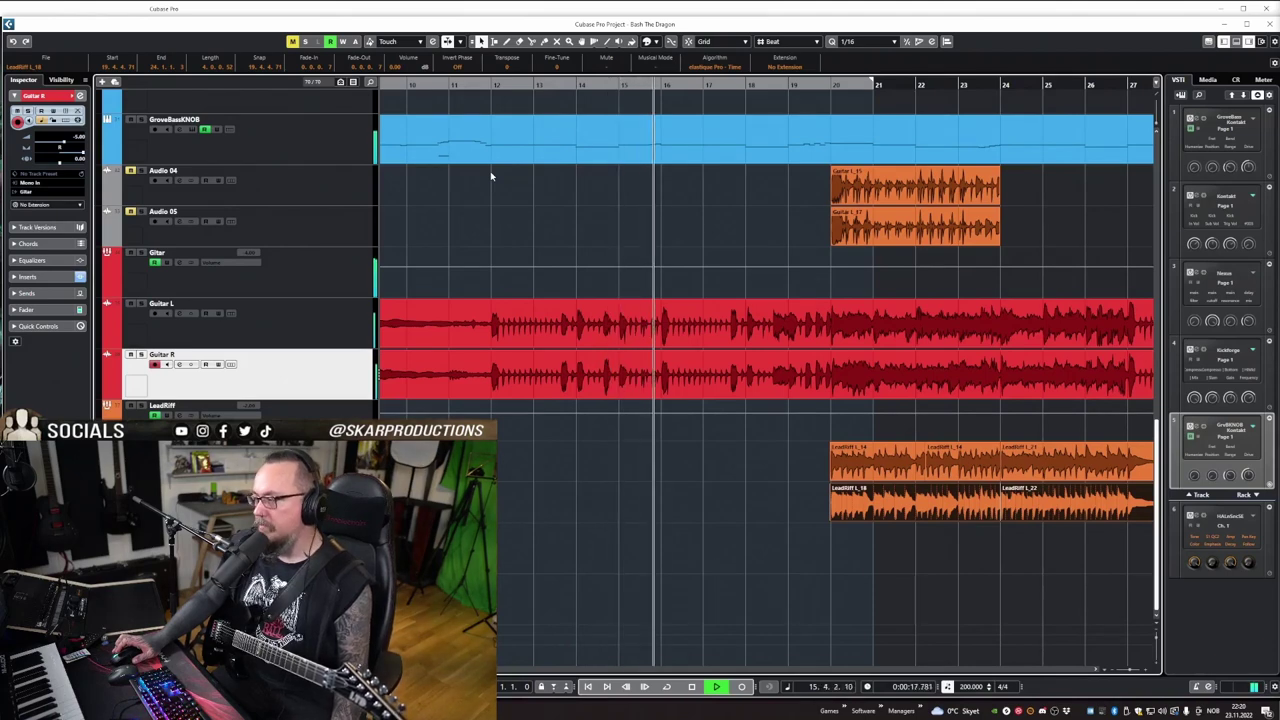
key(space)
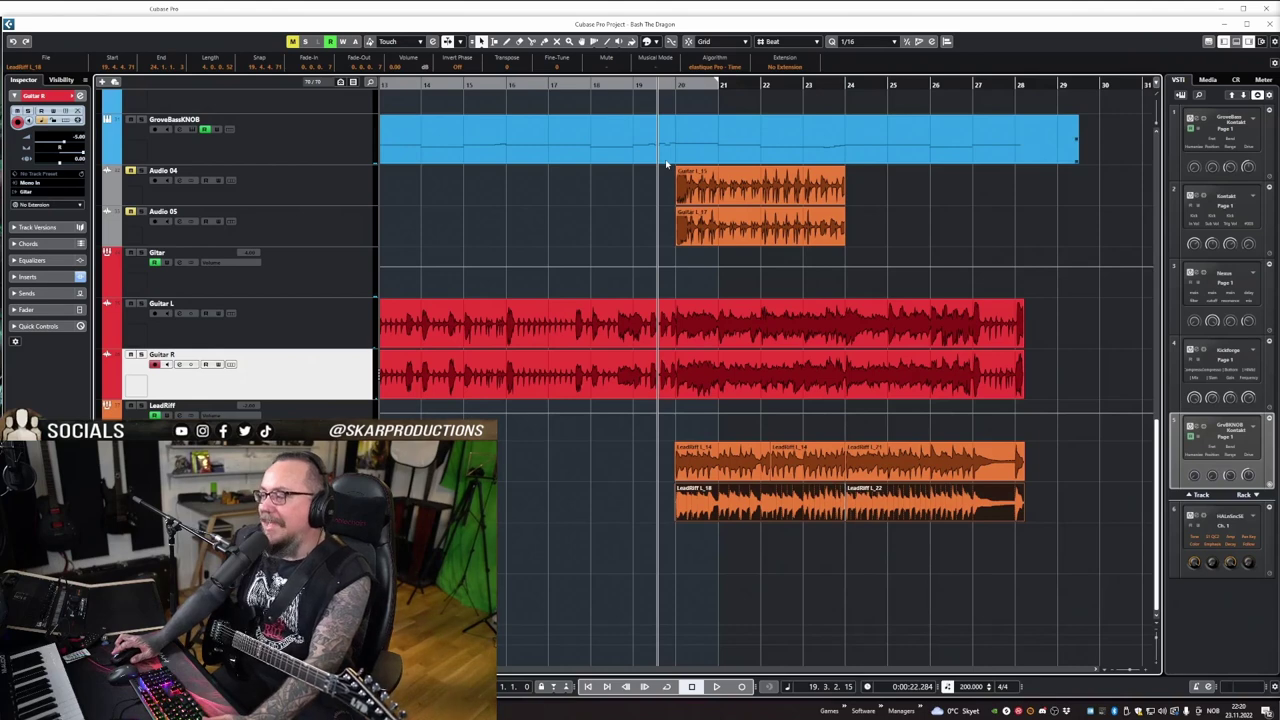
Open the BogrenDrums part ending after bar 28 for note editing.
scroll(650, 173, right, 2)
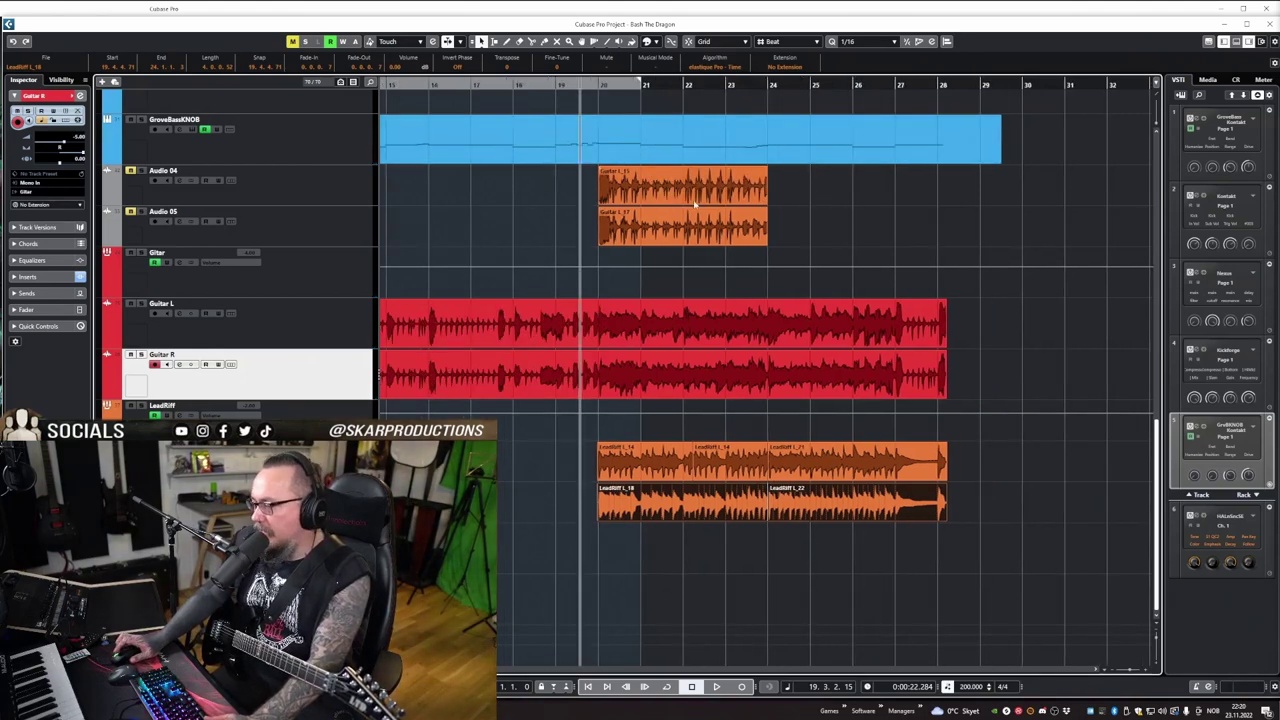
scroll(692, 200, right, 2)
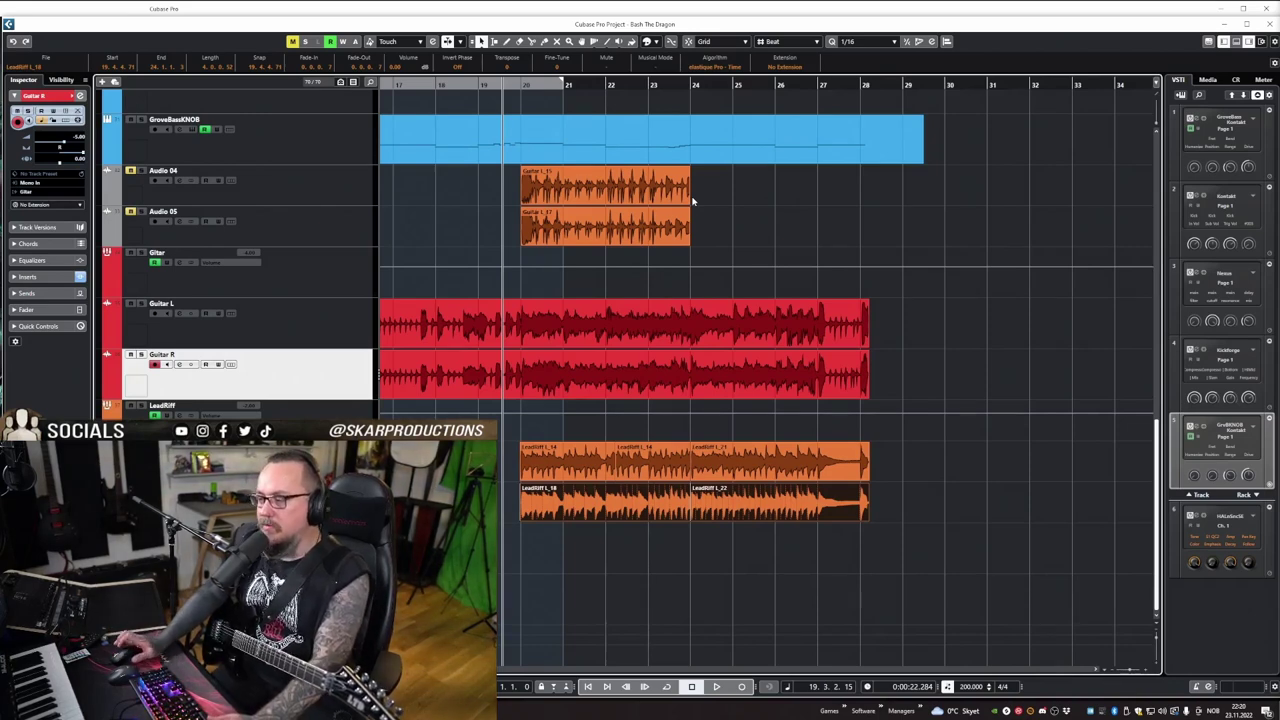
scroll(743, 198, right, 2)
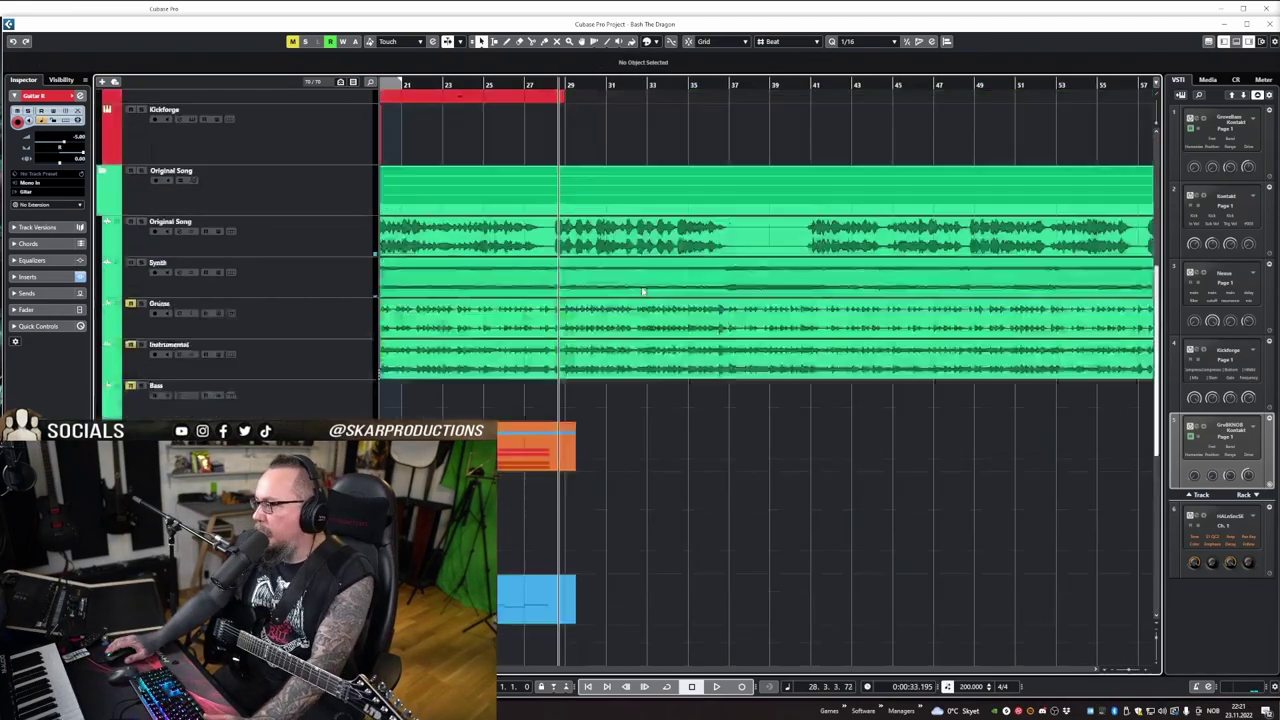
scroll(646, 295, up, 5)
drag(646, 295, 671, 300)
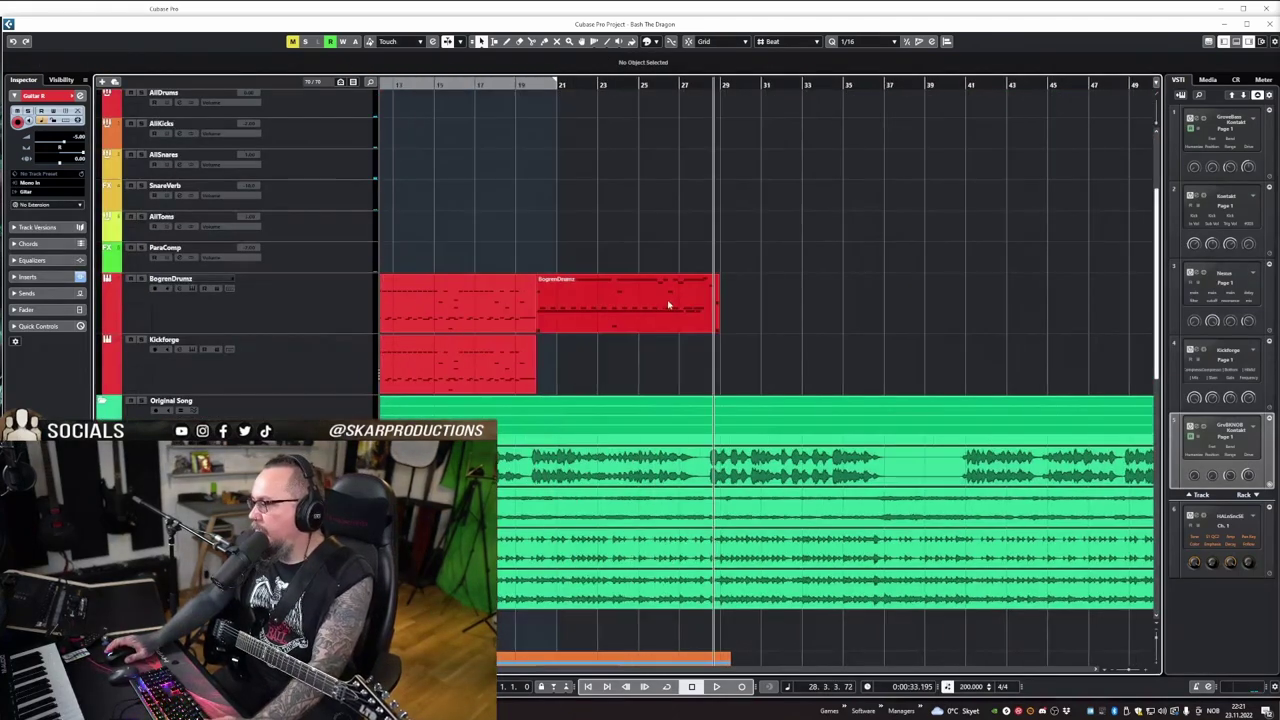
double_click(671, 300)
scroll(560, 240, right, 3)
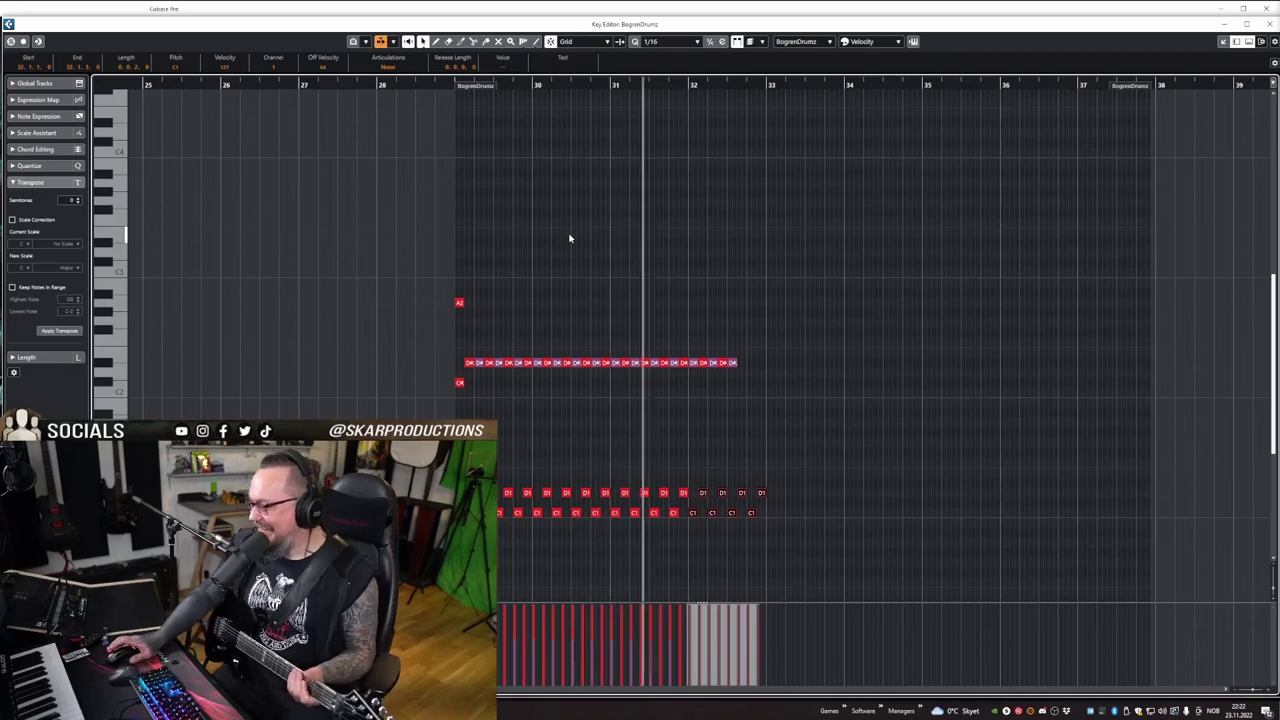
Play the BogrenDrums pattern from bar 29 and inspect its kick, snare and cymbal notes.
key(space)
scroll(604, 313, right, 1)
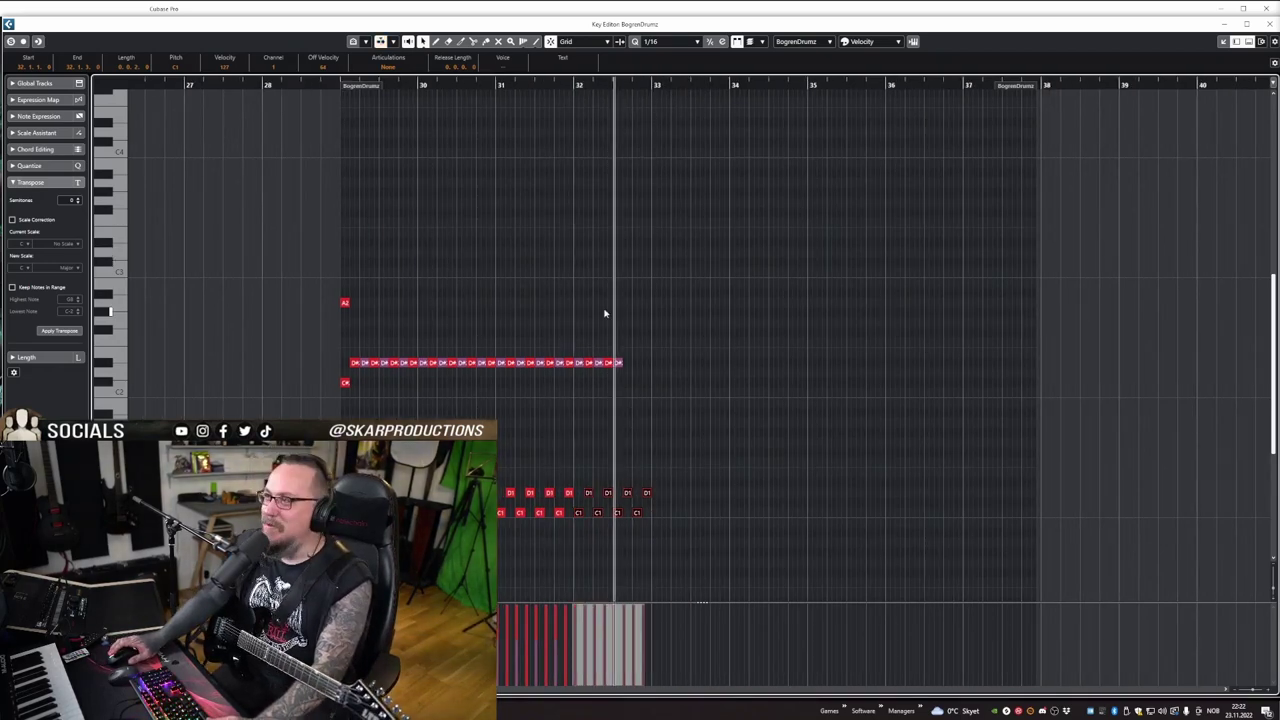
drag(754, 298, 358, 322)
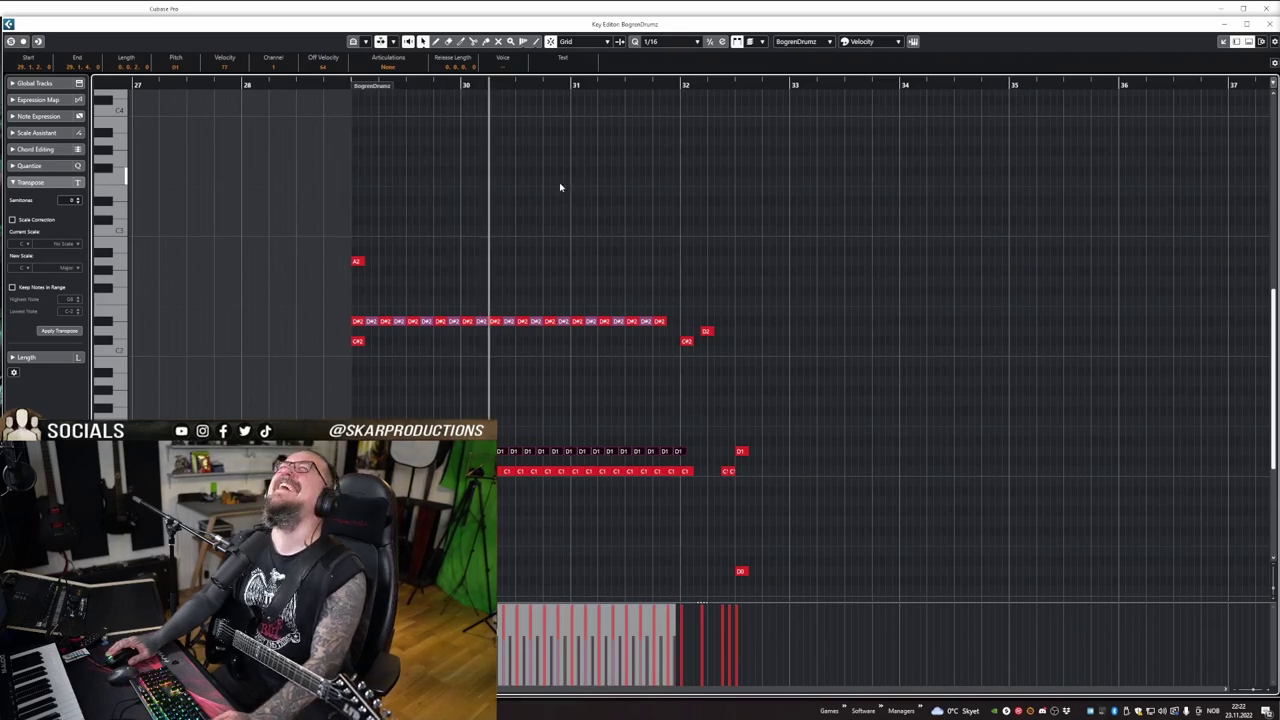
drag(221, 87, 220, 82)
key(h)
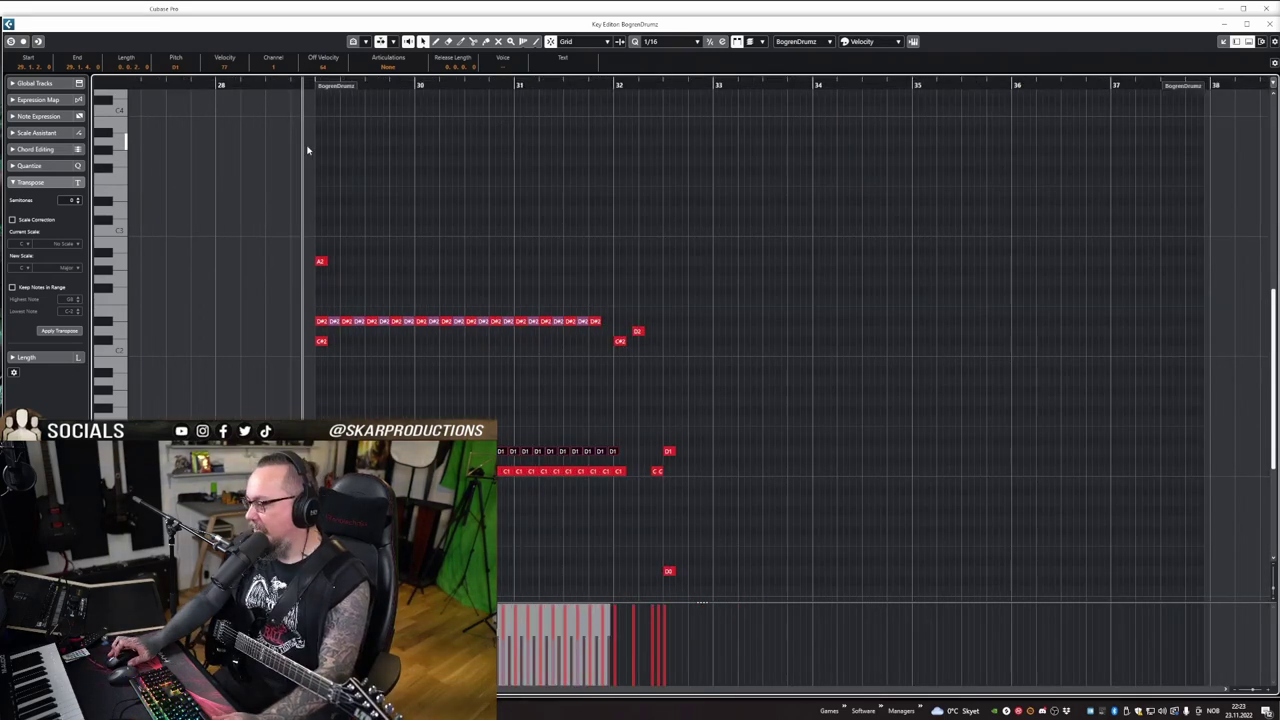
click(312, 155)
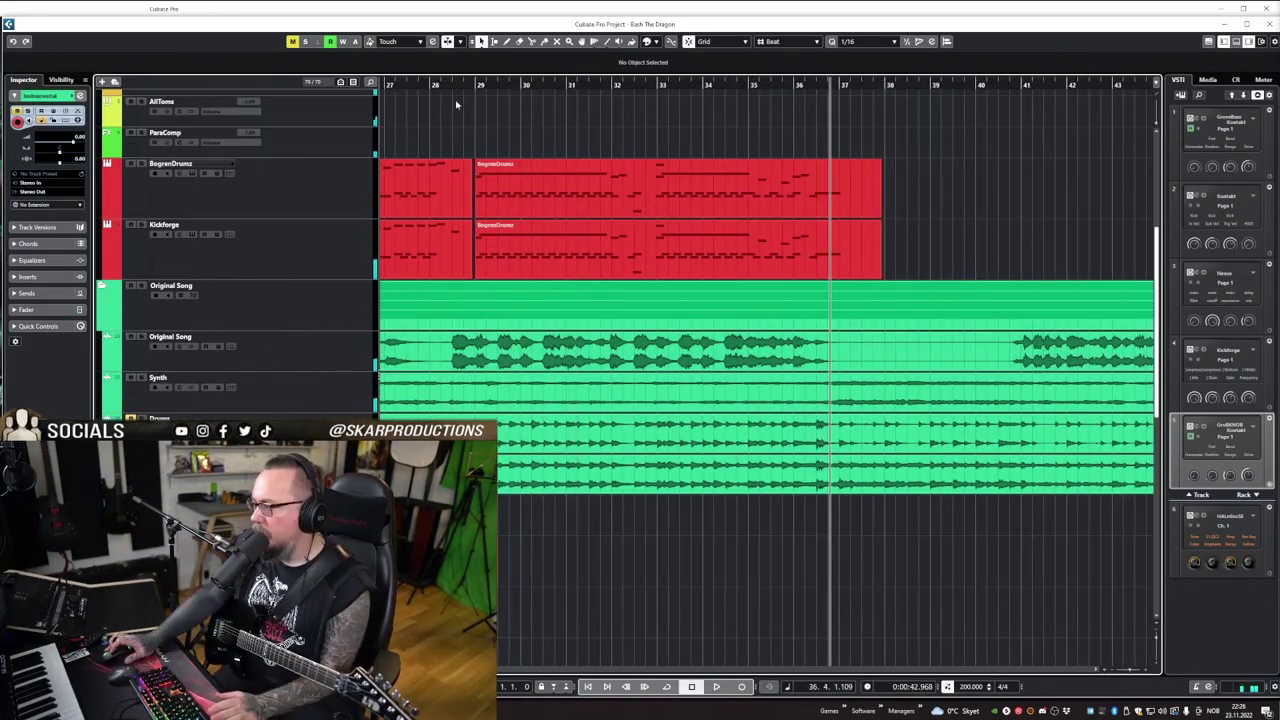
Play the new drum section from bar 28 and again from bar 27 to hear it against the original song.
click(425, 85)
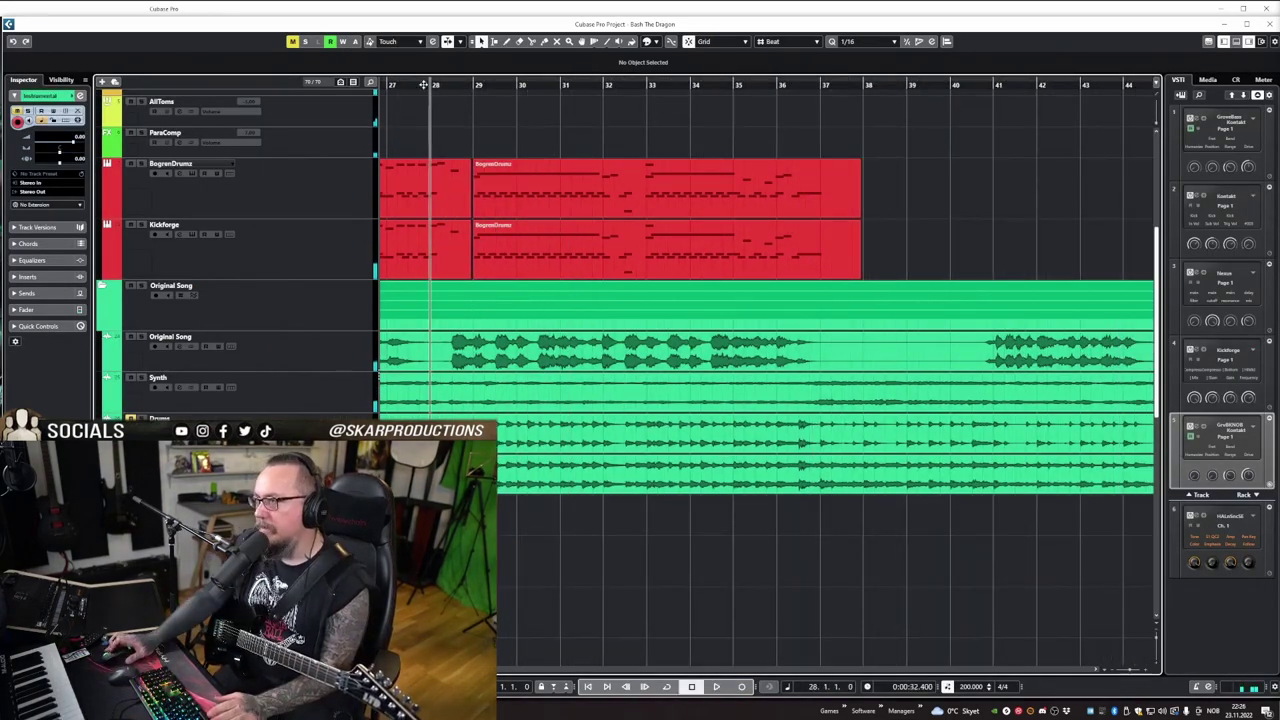
key(space)
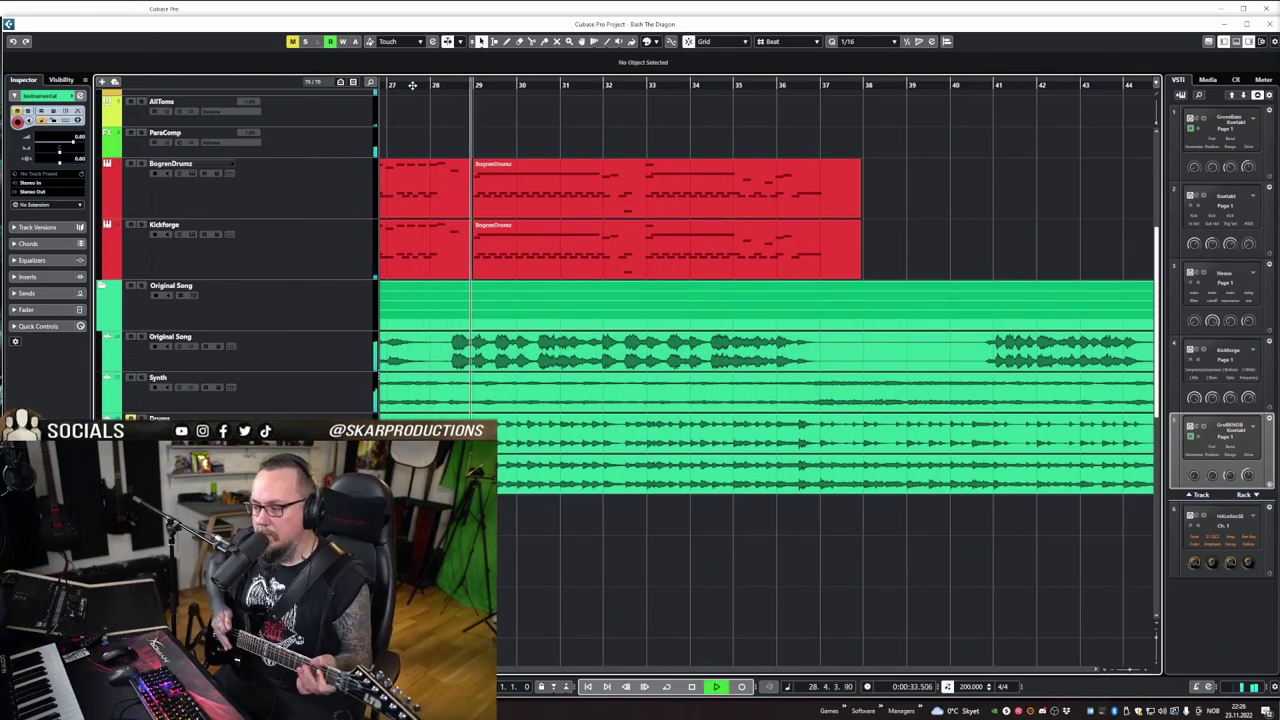
key(space)
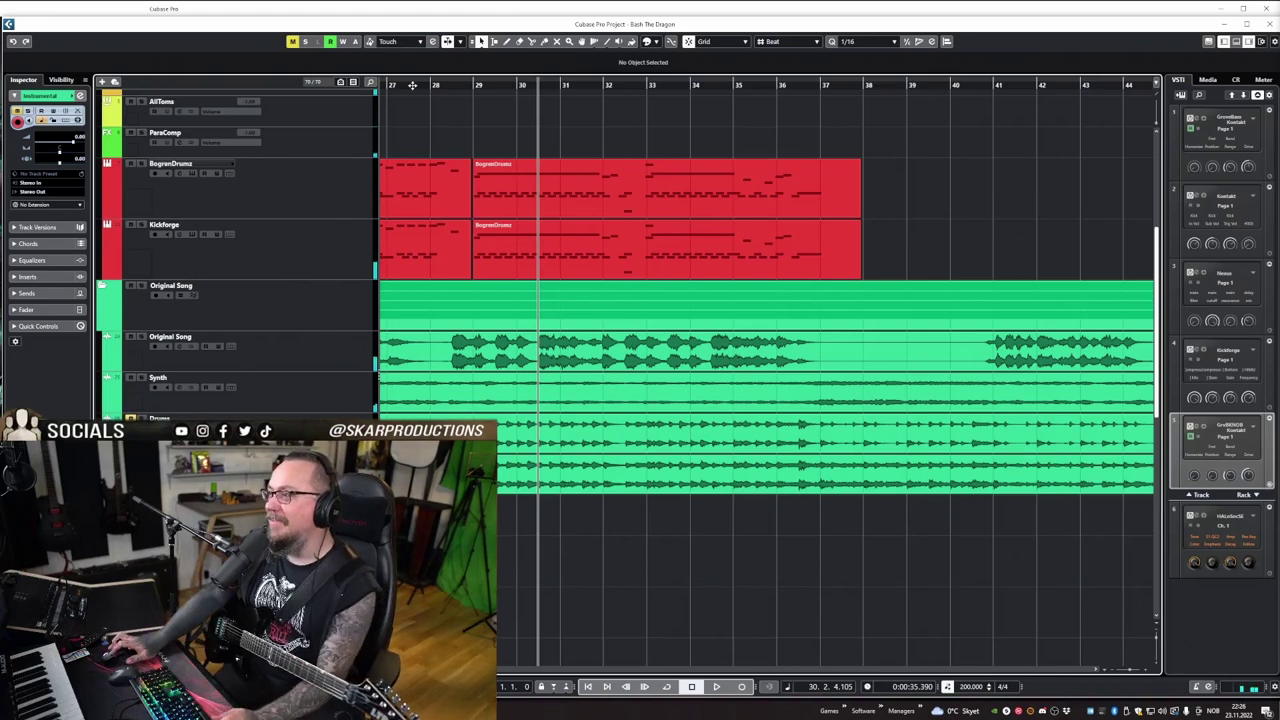
click(391, 85)
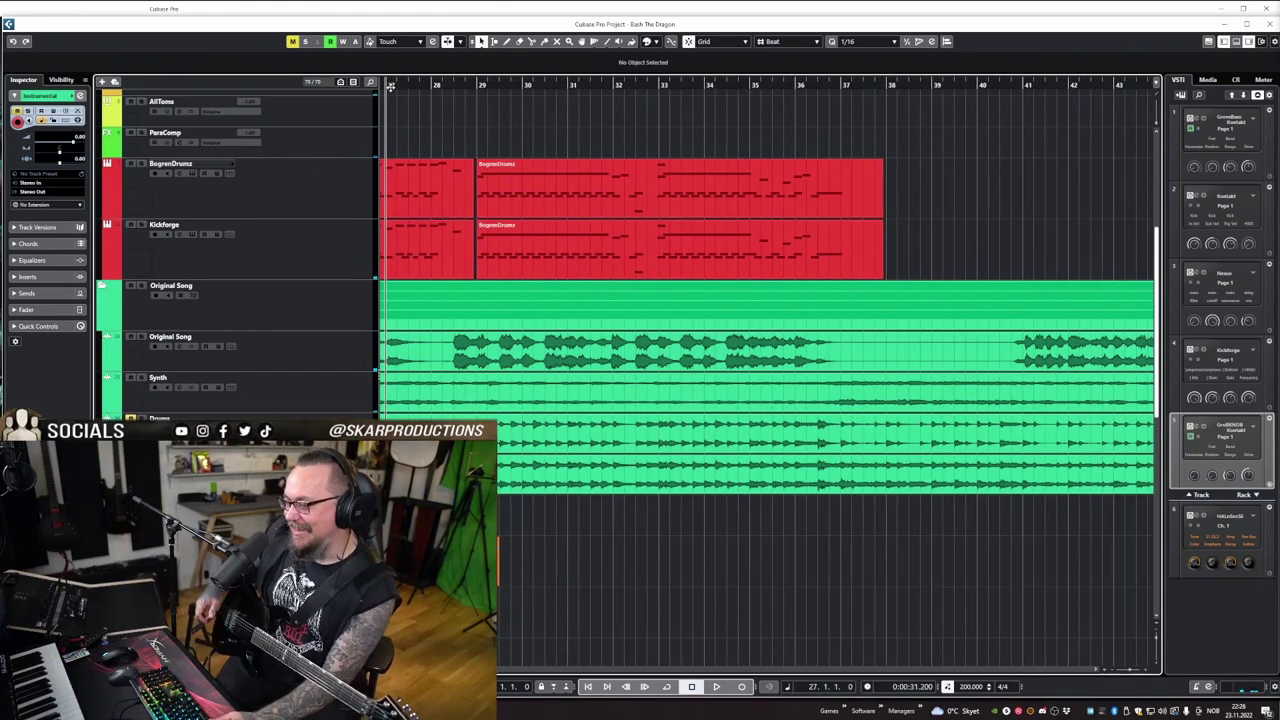
key(space)
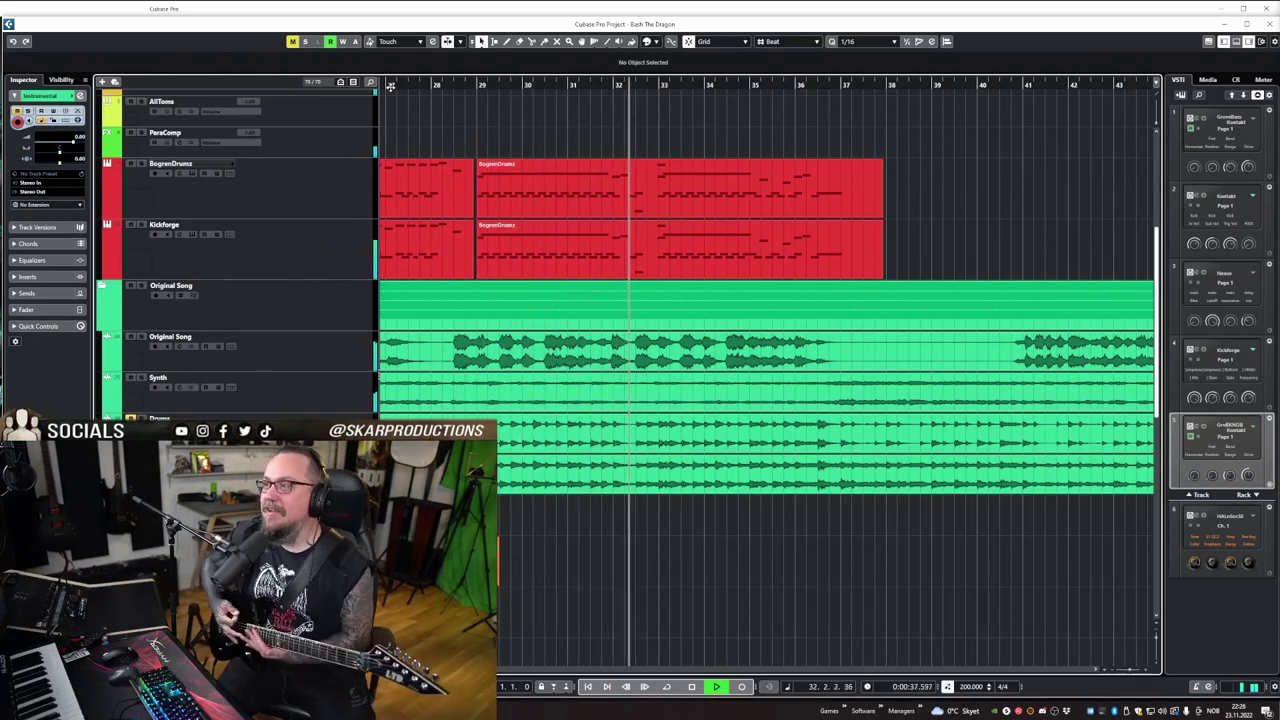
key(space)
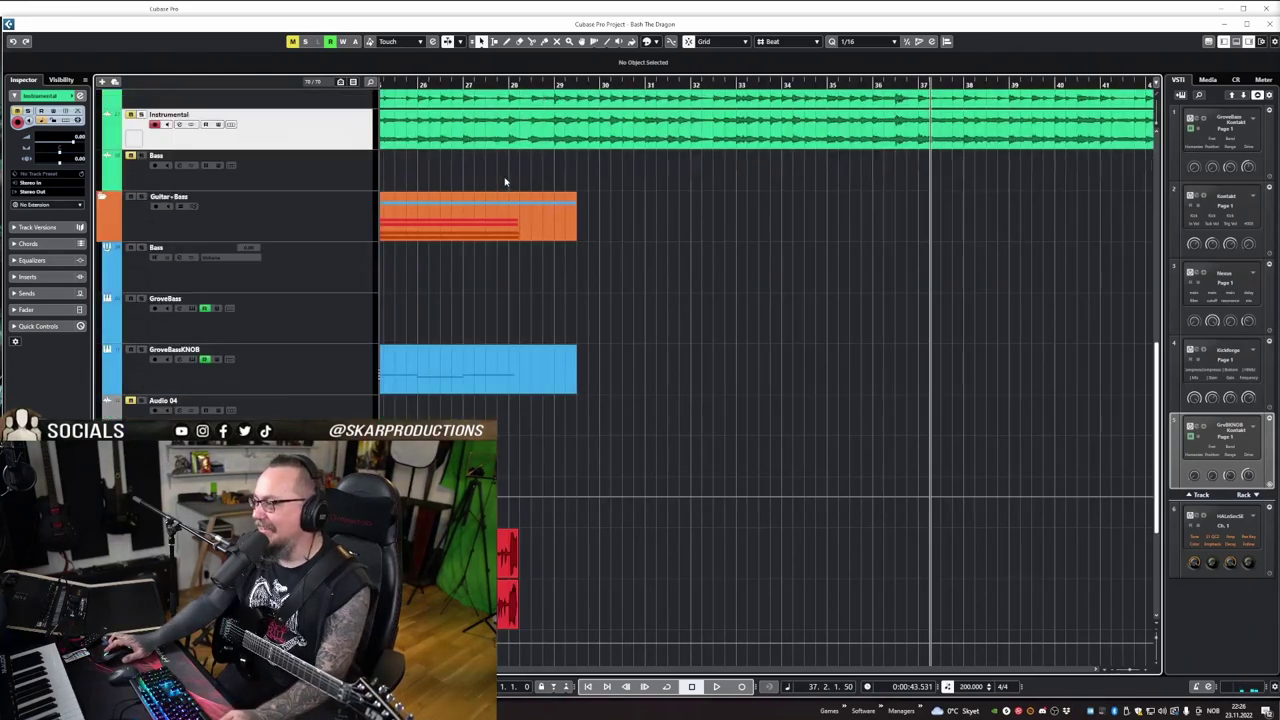
Select the Guitar L track.
scroll(258, 332, down, 3)
click(258, 332)
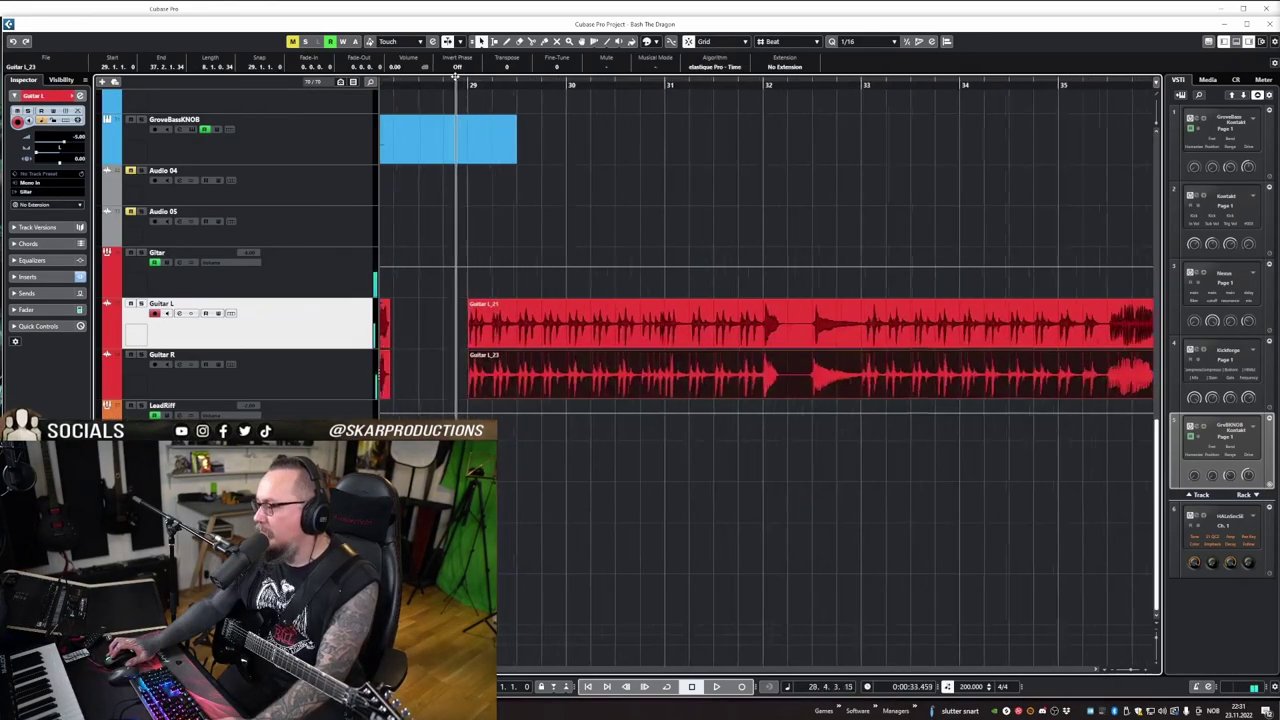
Set the grid type to Use Quantize and move the Guitar L and Guitar R takes starting at bar 29 earlier to 28.4.3.
key(h)
key(h)
key(h)
click(545, 512)
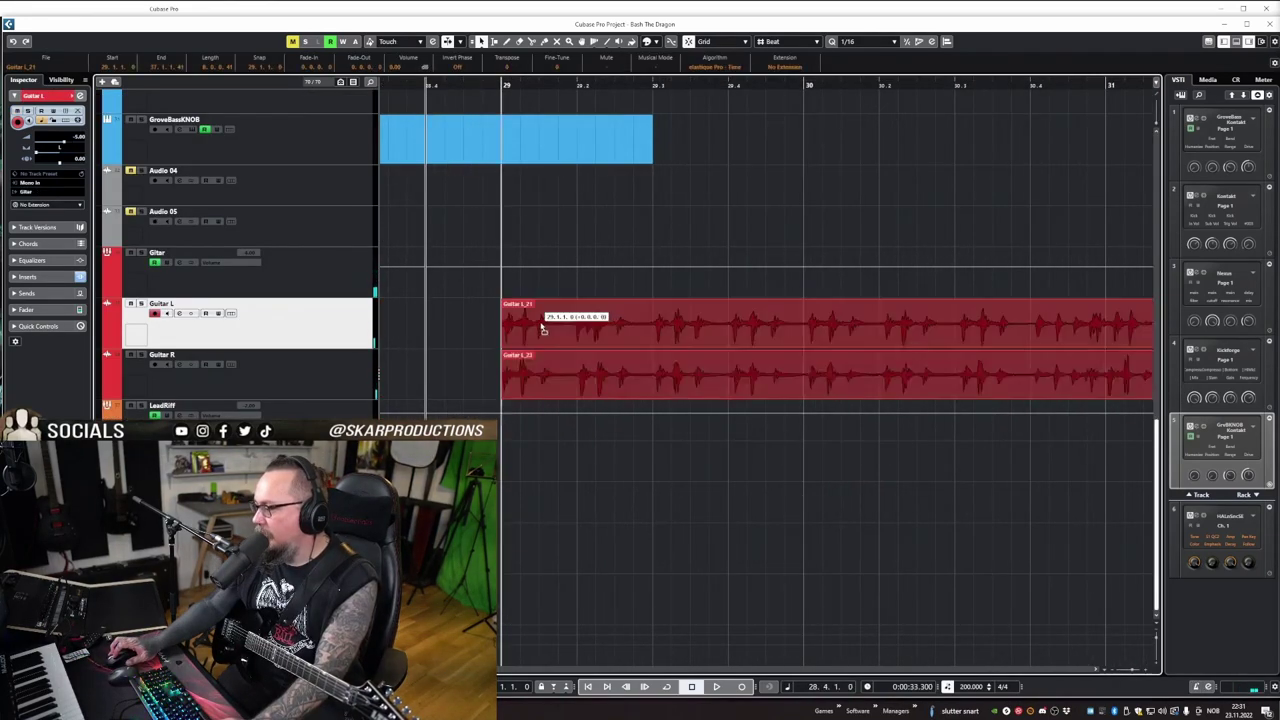
click(784, 42)
click(786, 77)
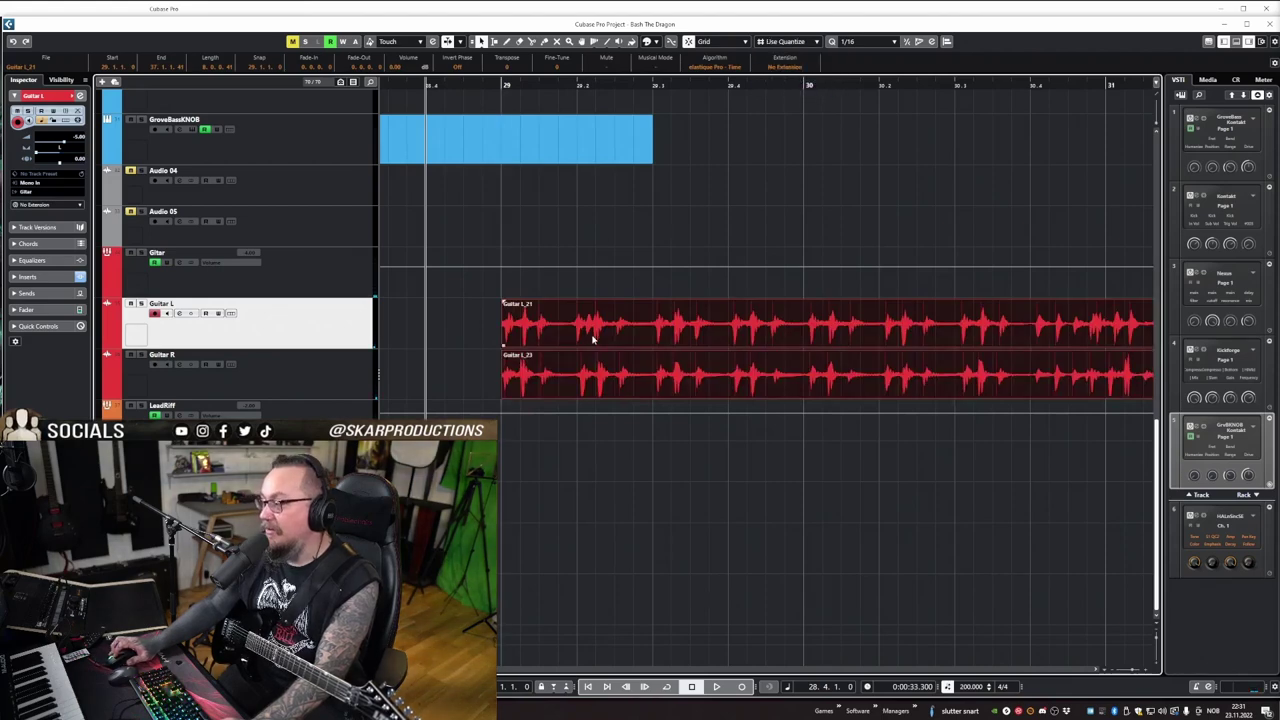
drag(594, 336, 563, 331)
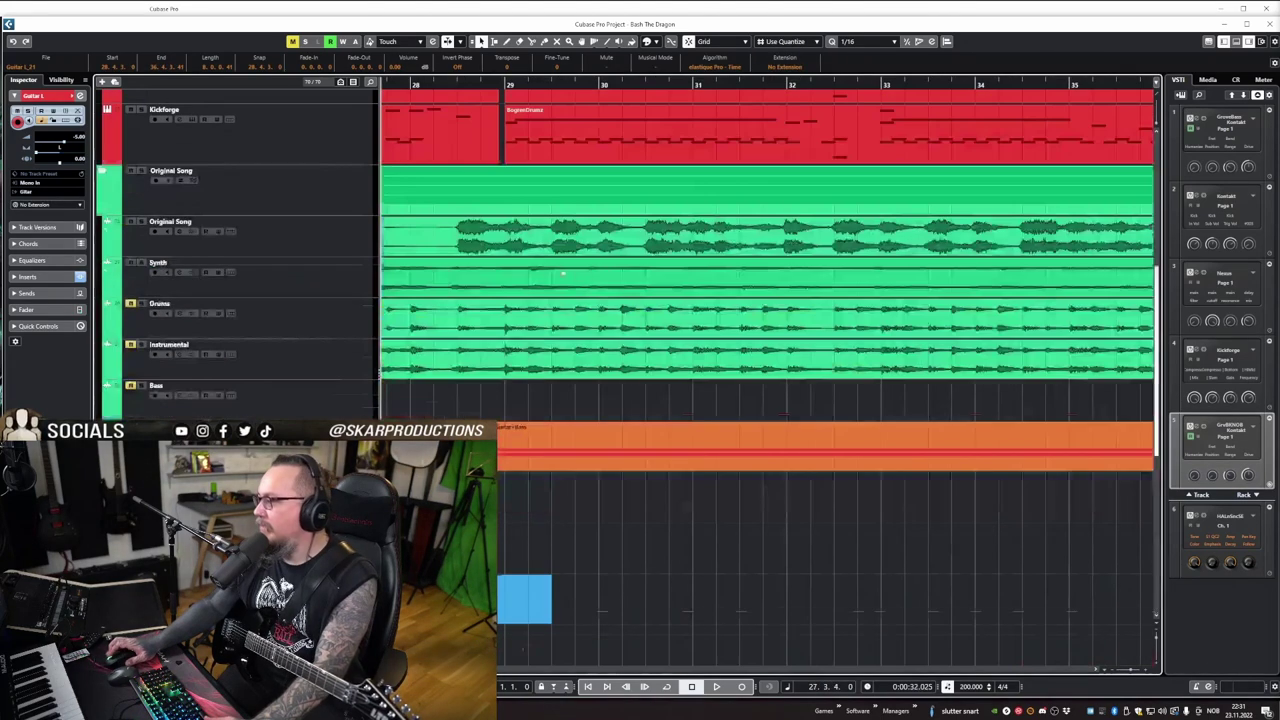
Open the BogrenDrums part that starts at bar 29 for note editing.
scroll(558, 210, up, 3)
drag(468, 86, 467, 62)
double_click(569, 289)
drag(502, 401, 502, 381)
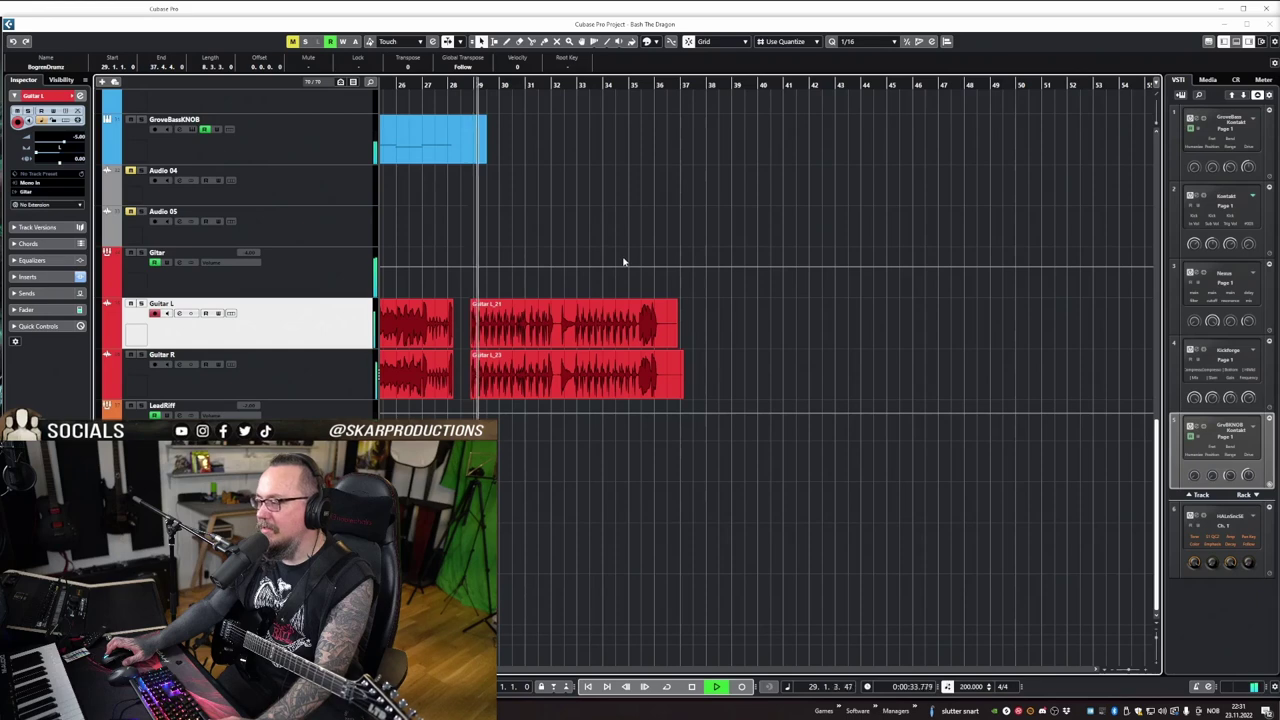
Play the shifted guitar takes with the drums from just before bar 29 to check their timing.
key(space)
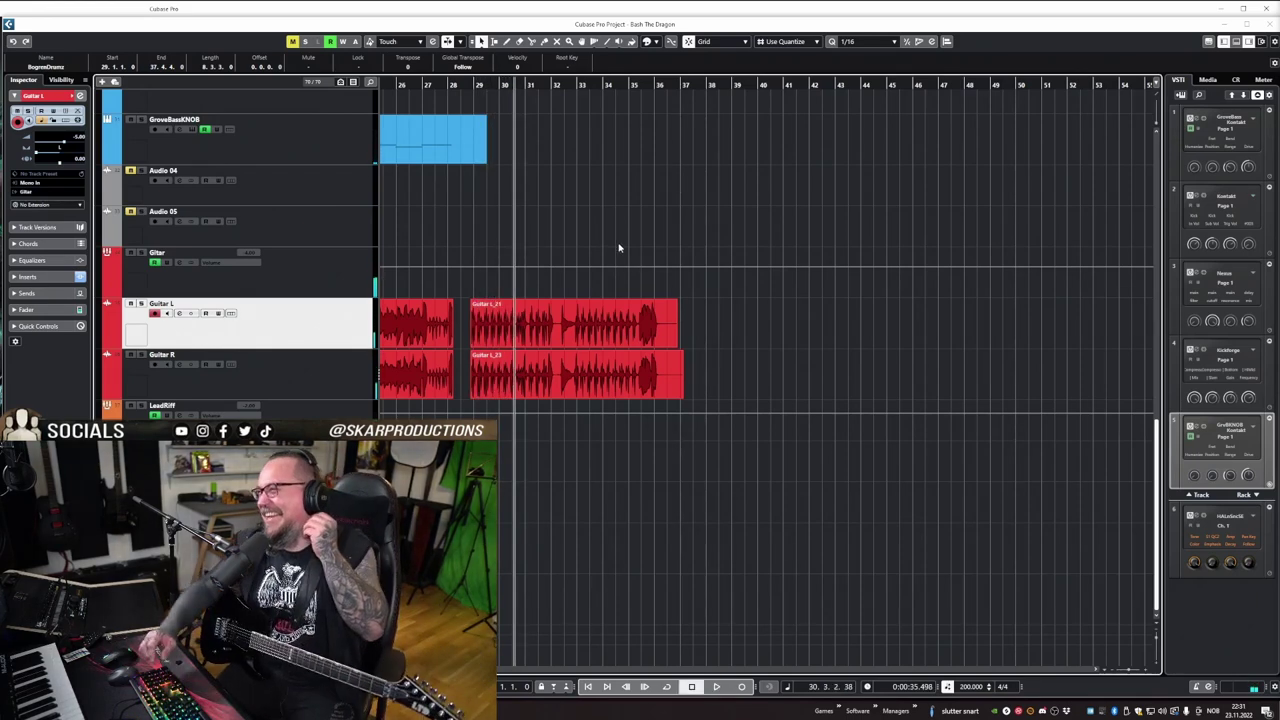
drag(457, 85, 460, 100)
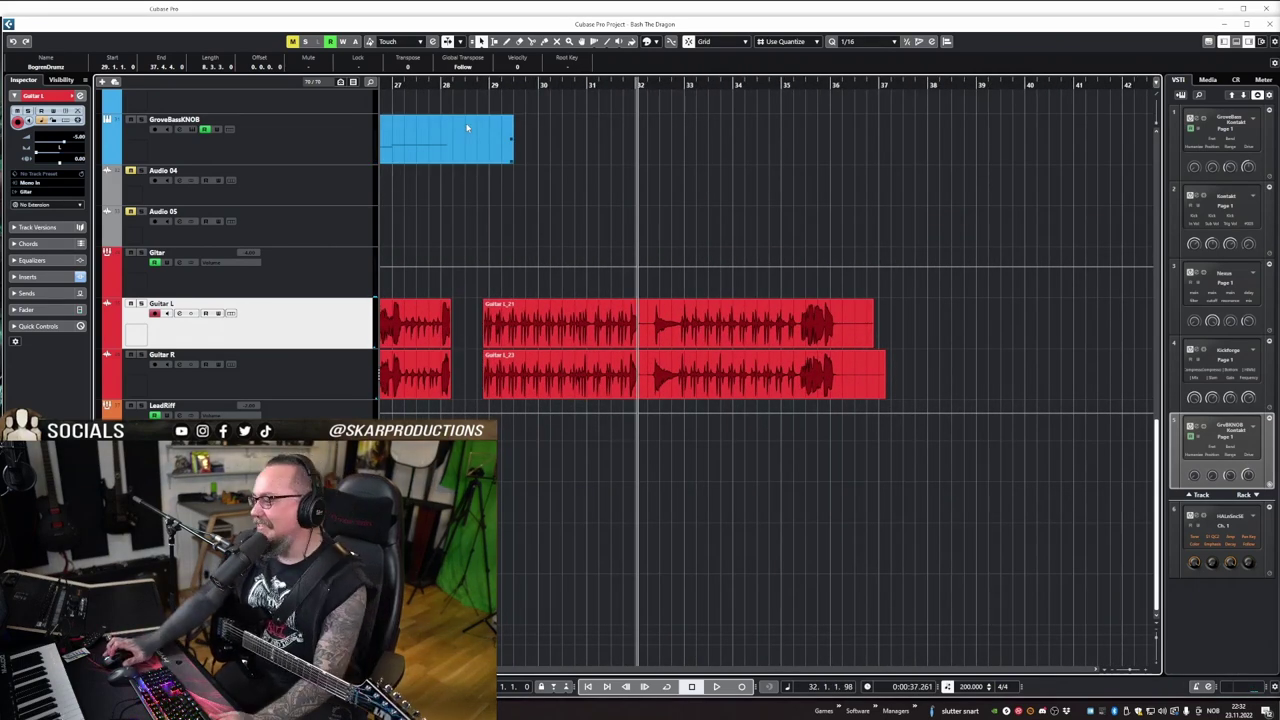
Play the guitar takes with the drums from bar 27.3 to check how they sit in the section from bar 29.
drag(446, 91, 427, 87)
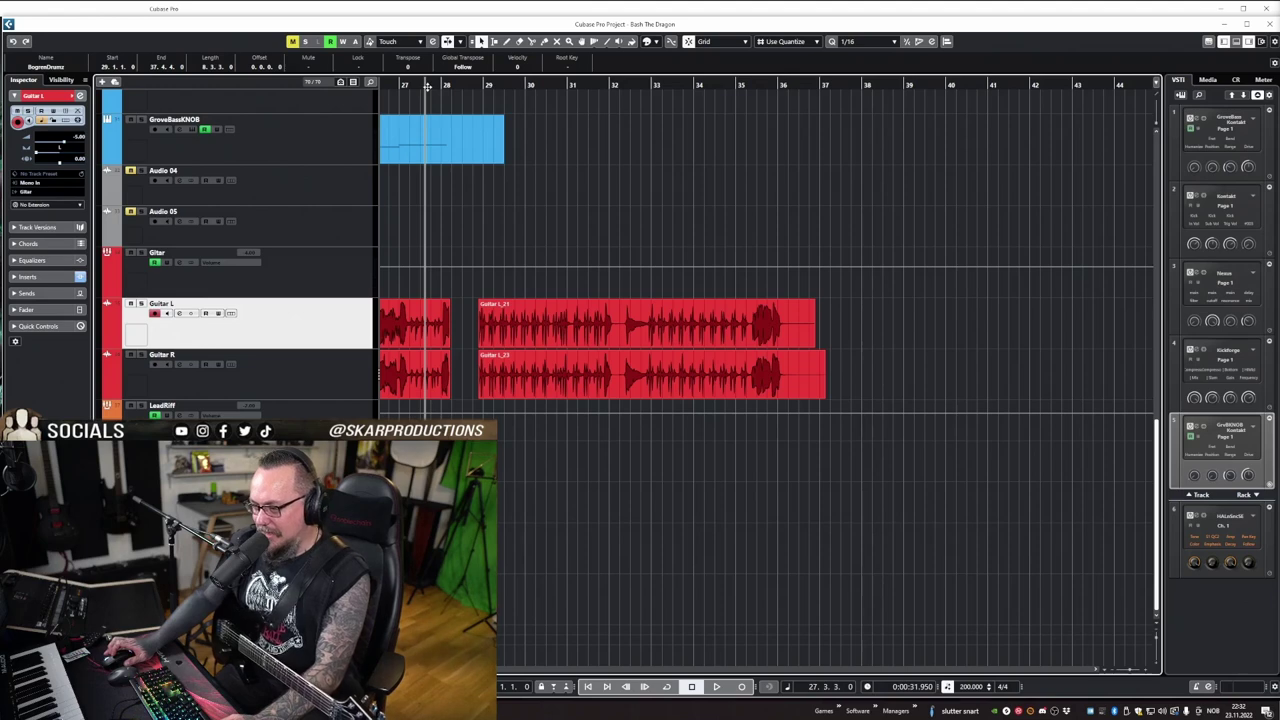
key(space)
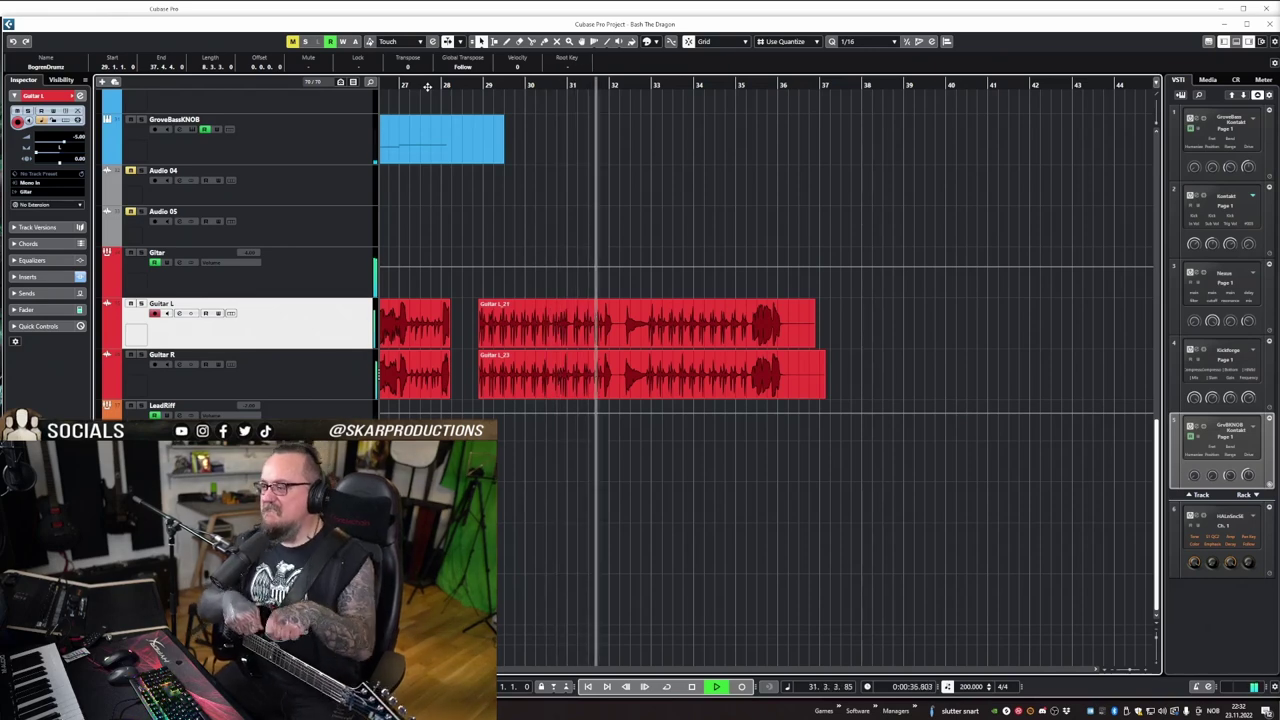
key(space)
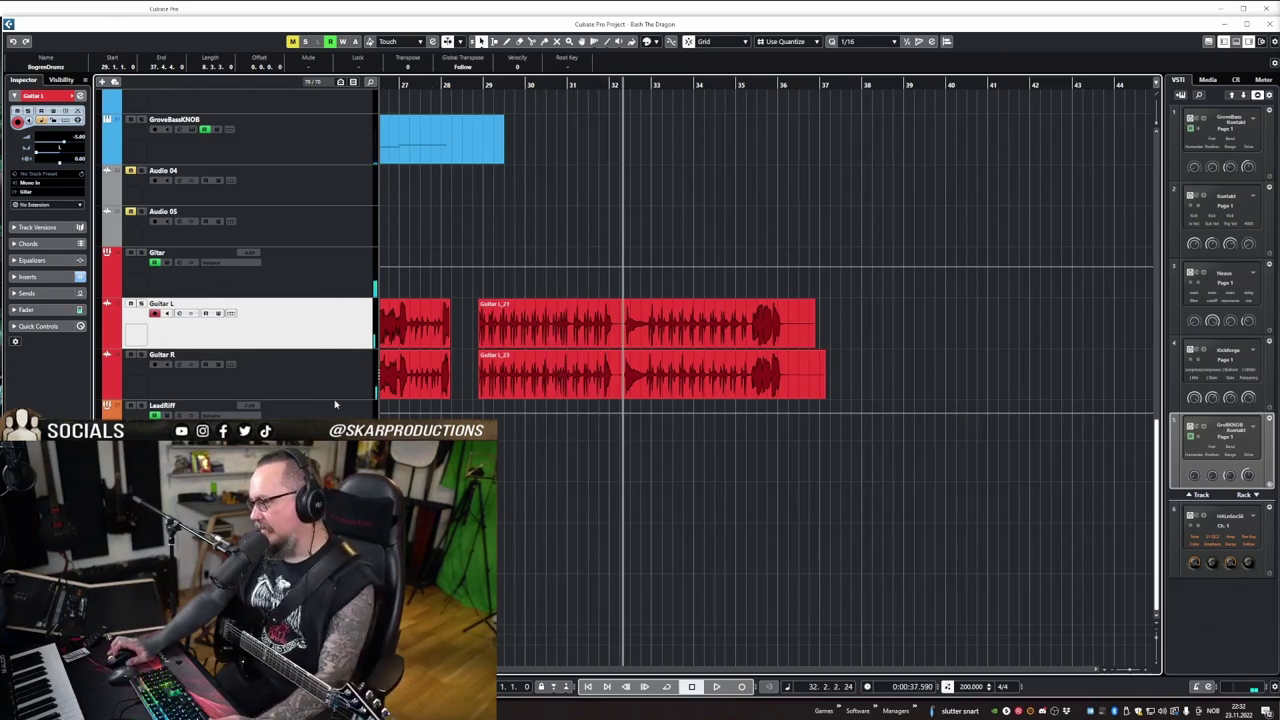
Delete the Guitar L and Guitar R takes that start just before bar 29.
drag(556, 489, 537, 353)
key(Delete)
scroll(556, 339, up, 3)
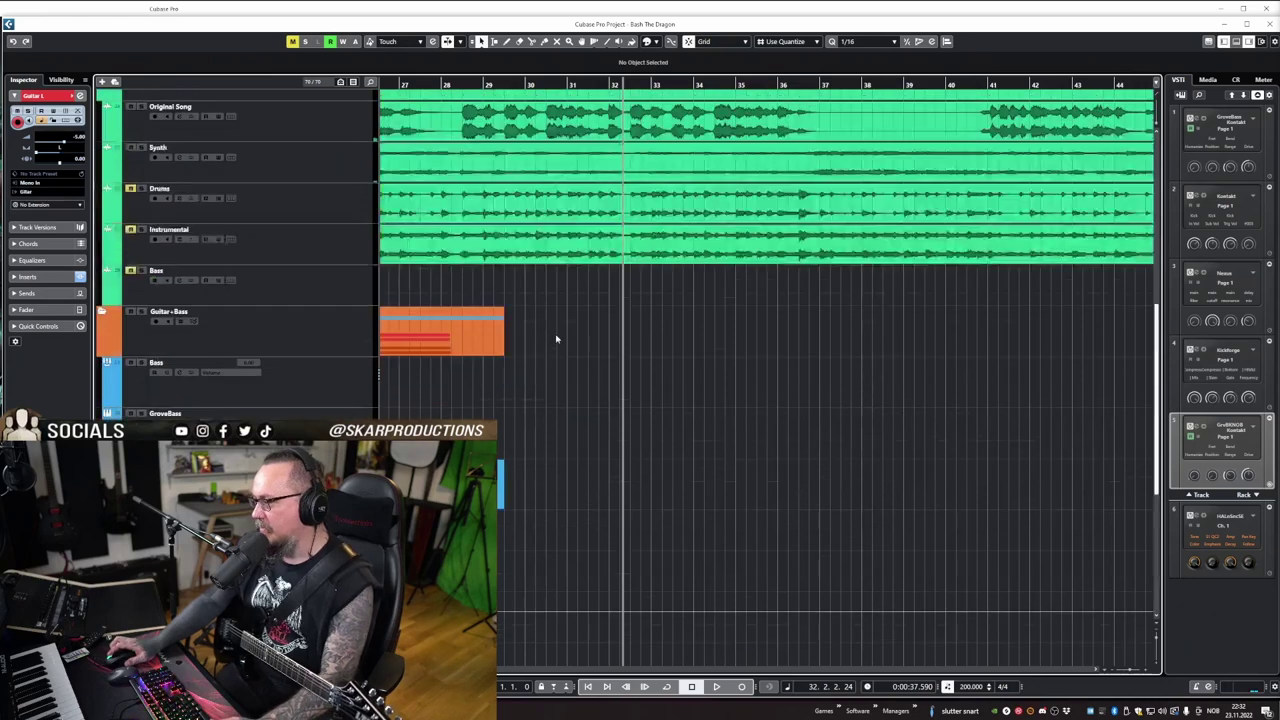
scroll(556, 339, up, 5)
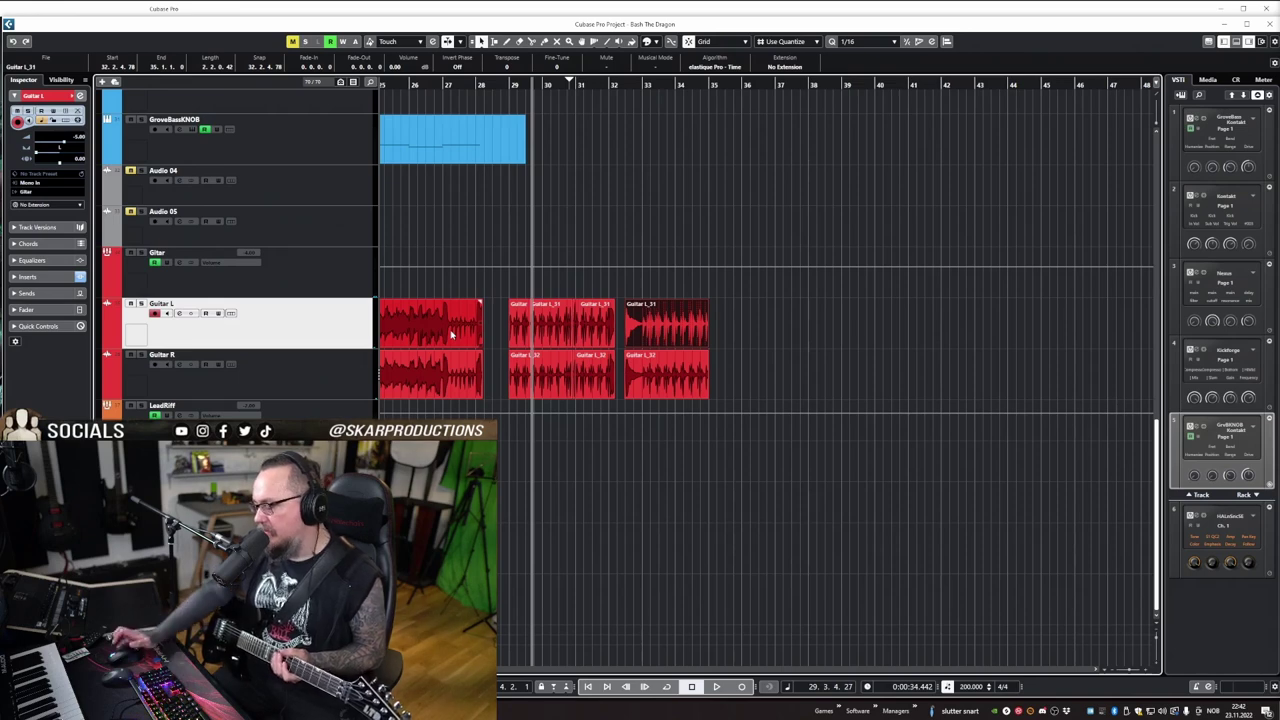
scroll(530, 377, right, 5)
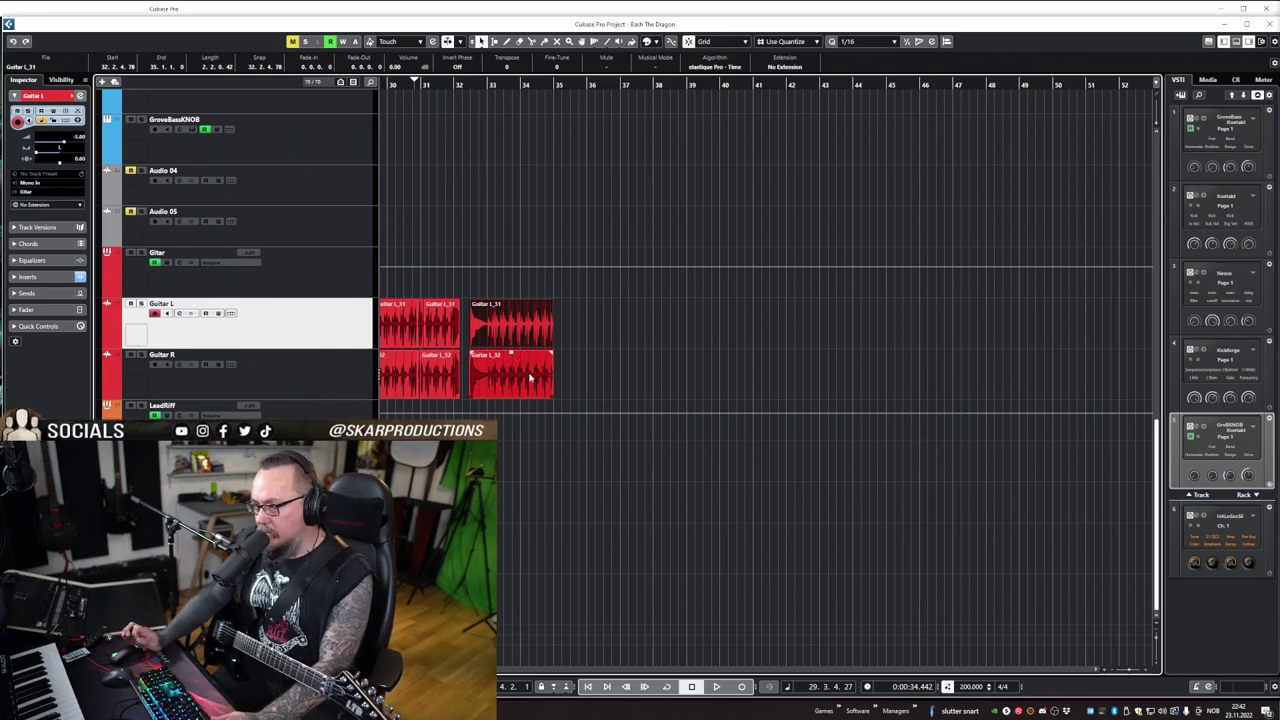
click(710, 335)
scroll(709, 329, left, 7)
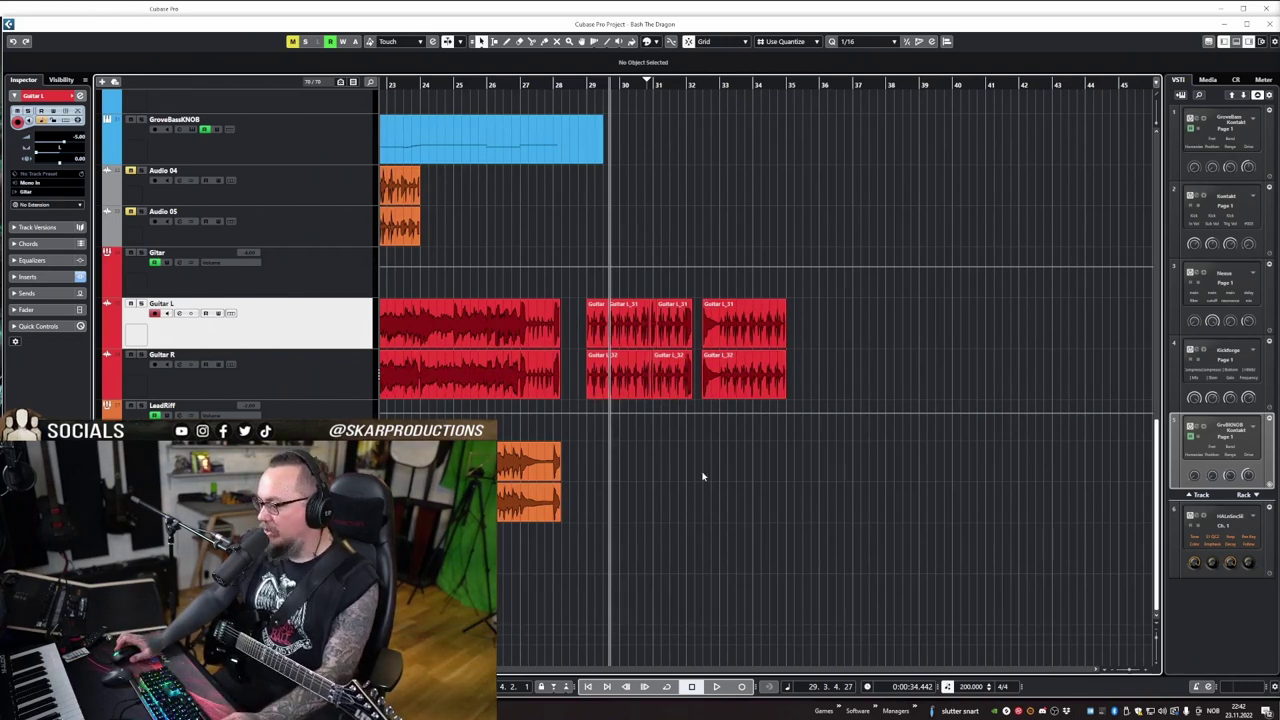
scroll(752, 466, right, 2)
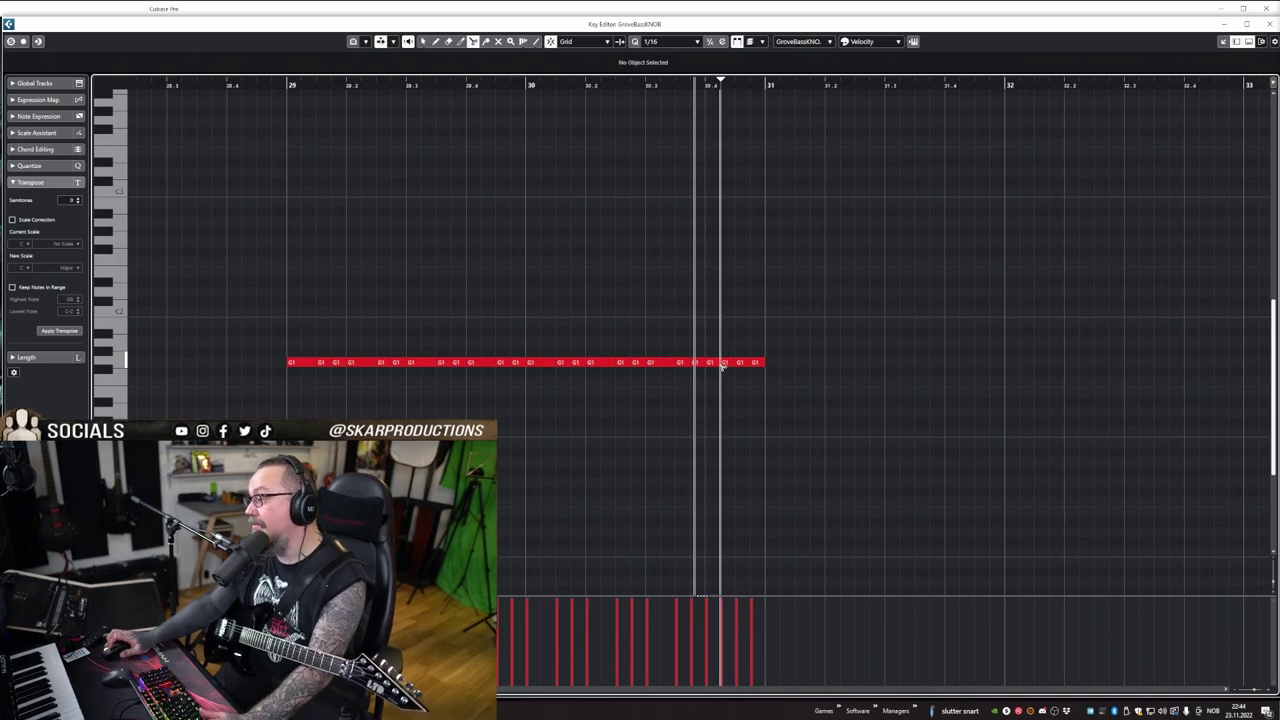
Review the GroveBassKNOB notes in bars 29 to 33 and set the playback position to bar 29.
key(space)
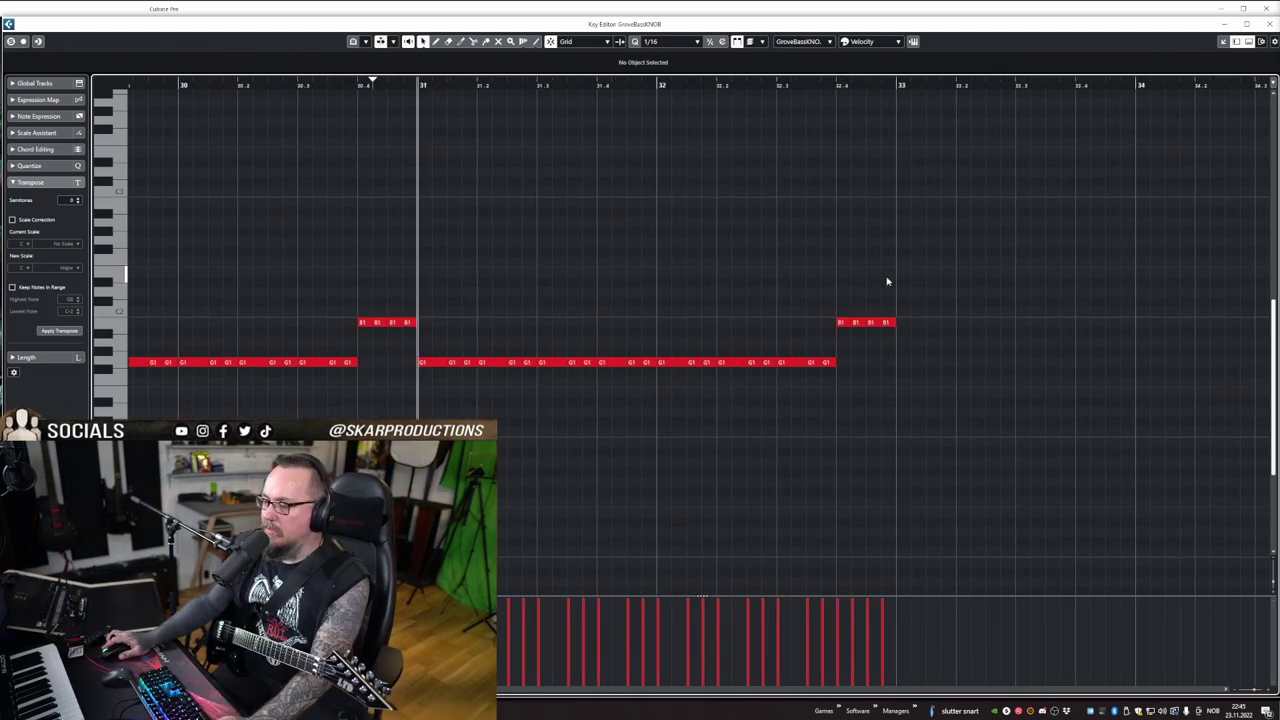
scroll(882, 290, left, 2)
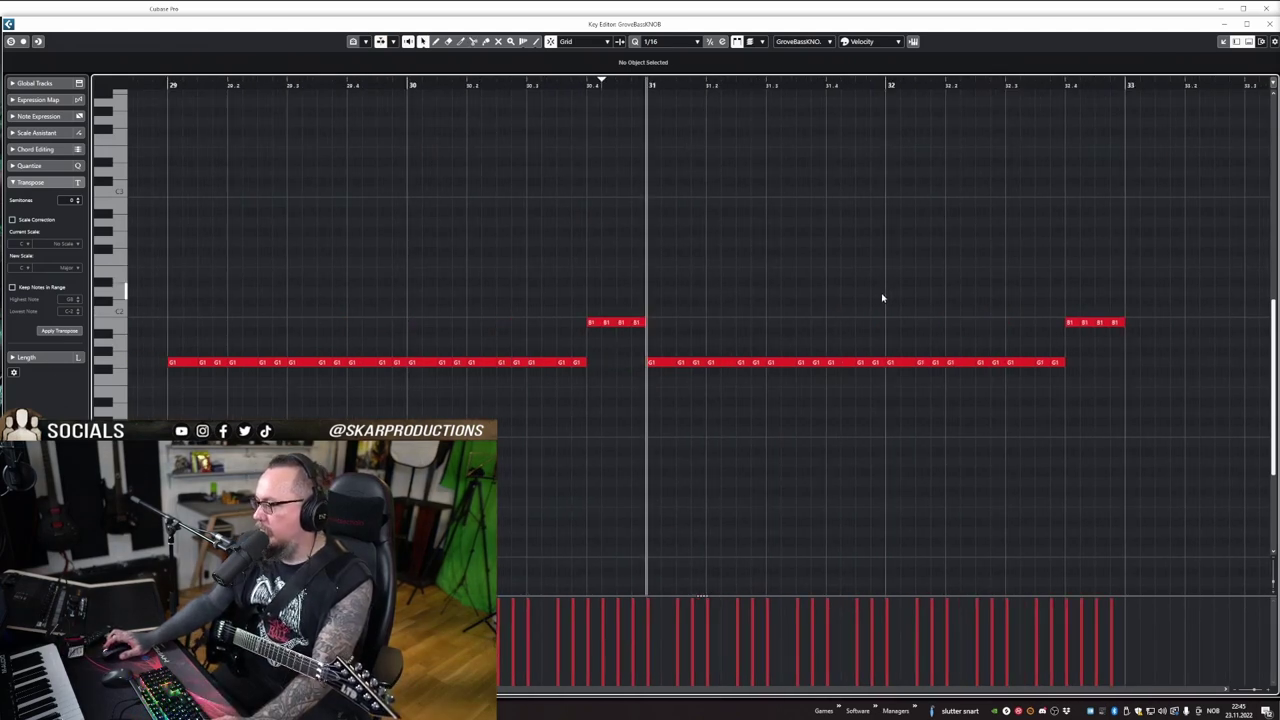
scroll(660, 102, down, 3)
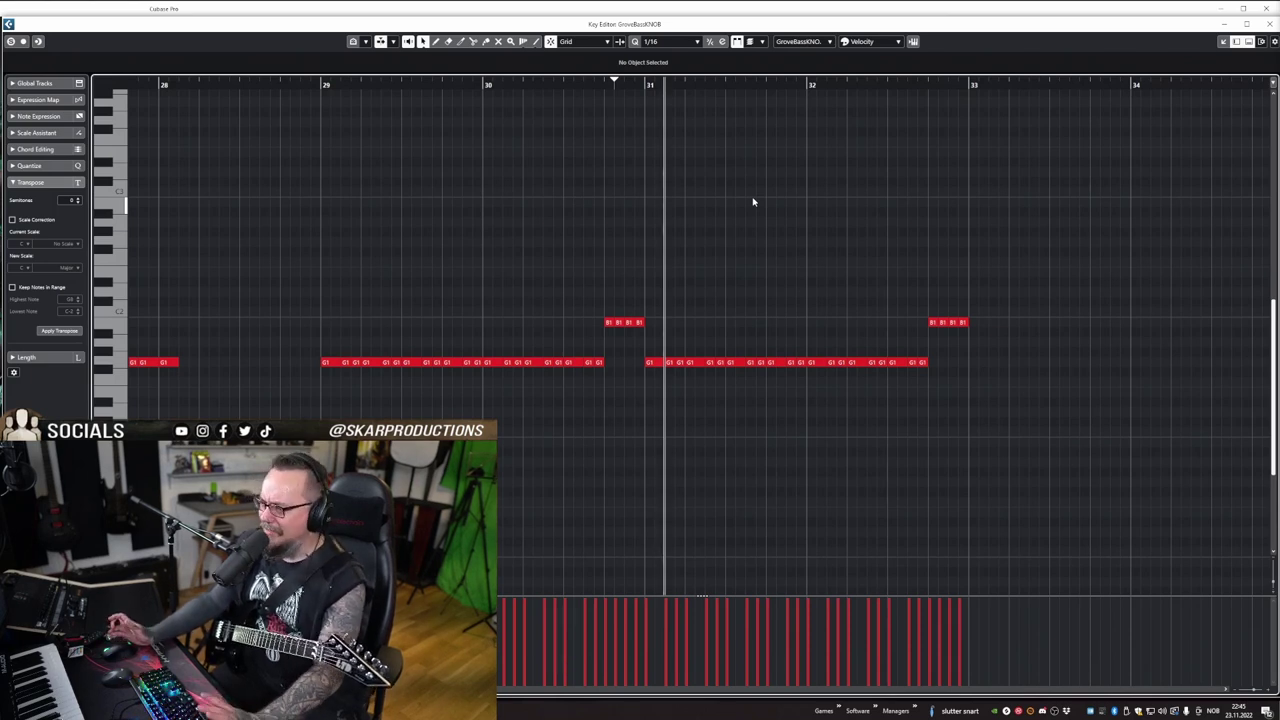
scroll(692, 183, right, 3)
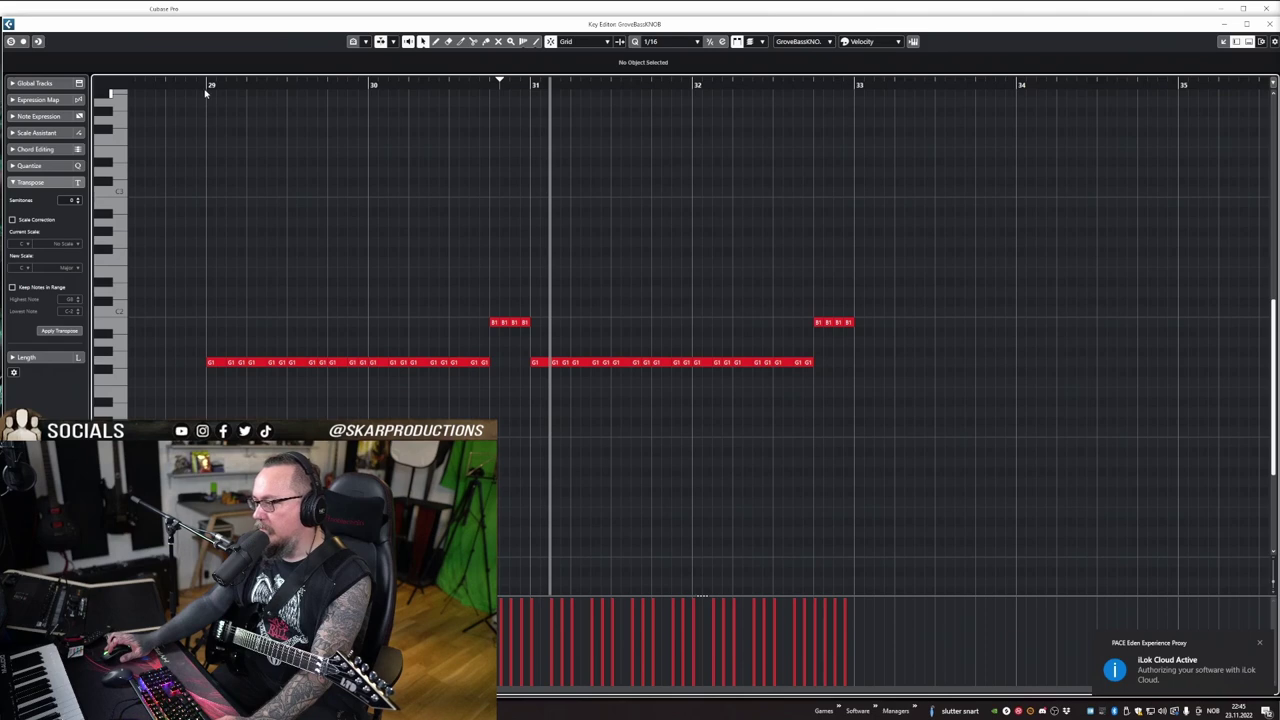
drag(205, 90, 287, 157)
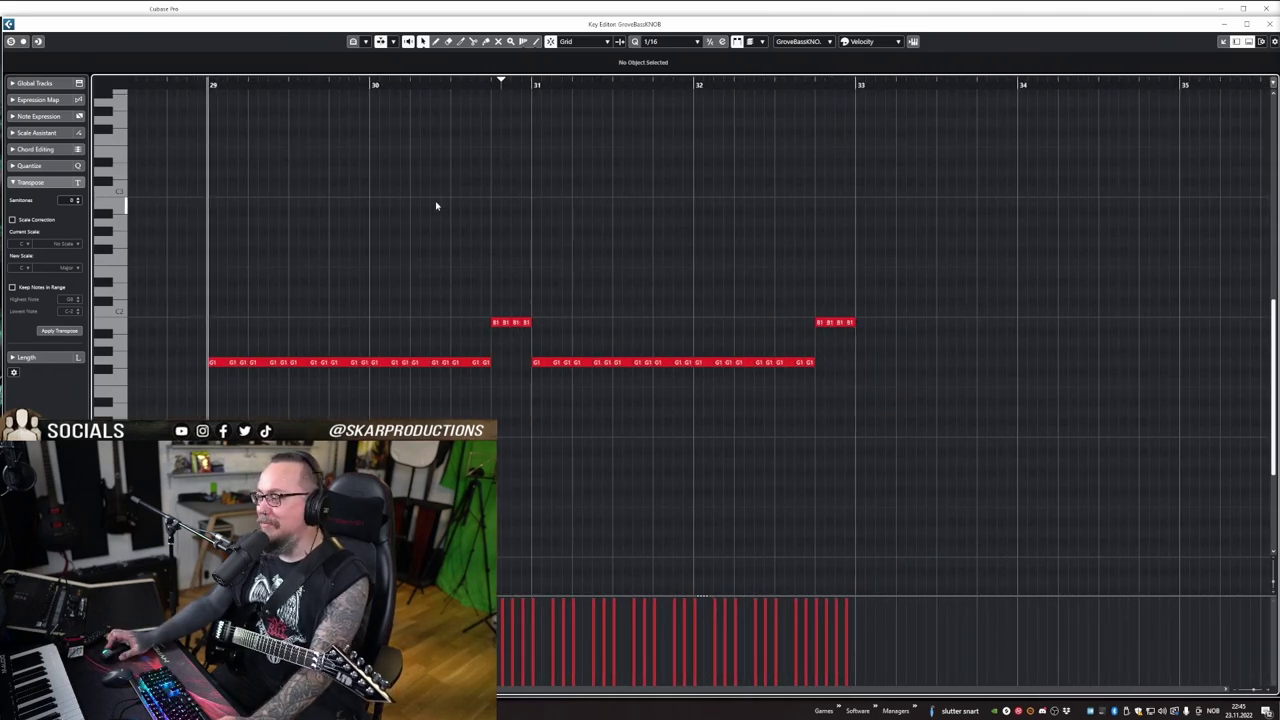
Paste the copied bass notes into the GroveBassKNOB part at bar 32.3.
click(669, 85)
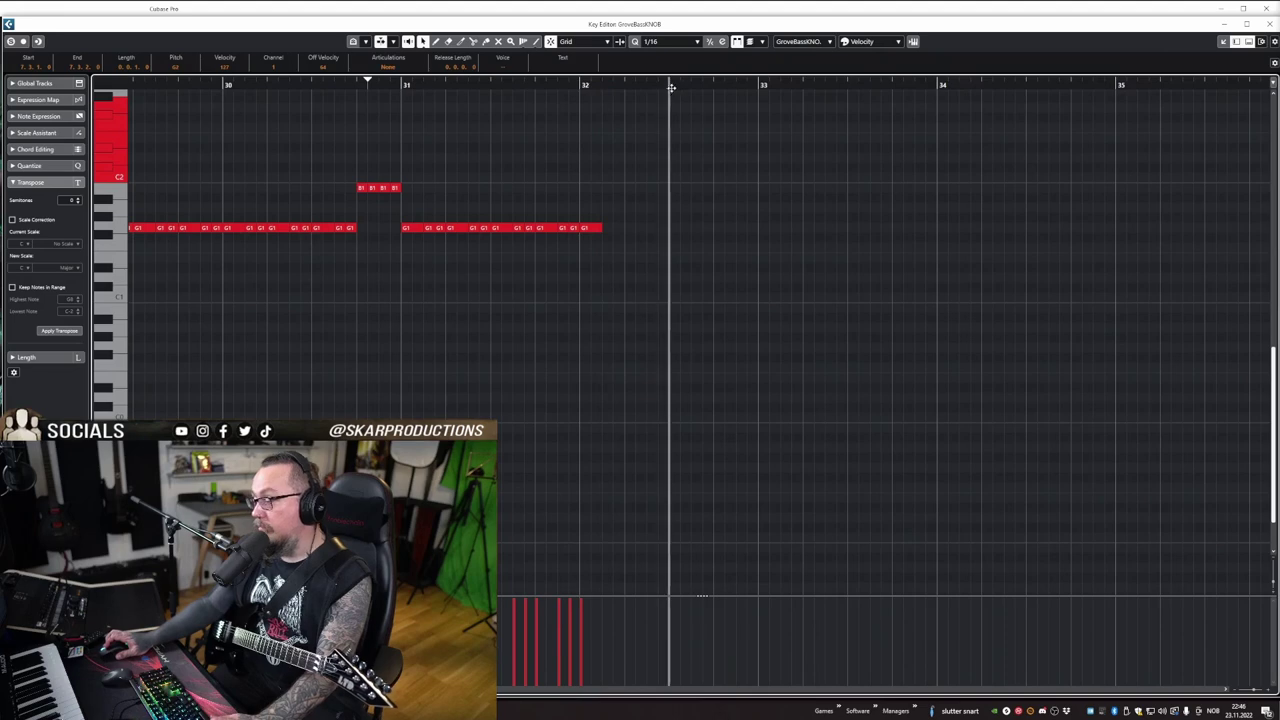
key(ctrl+v)
scroll(700, 245, down, 1)
scroll(694, 250, up, 5)
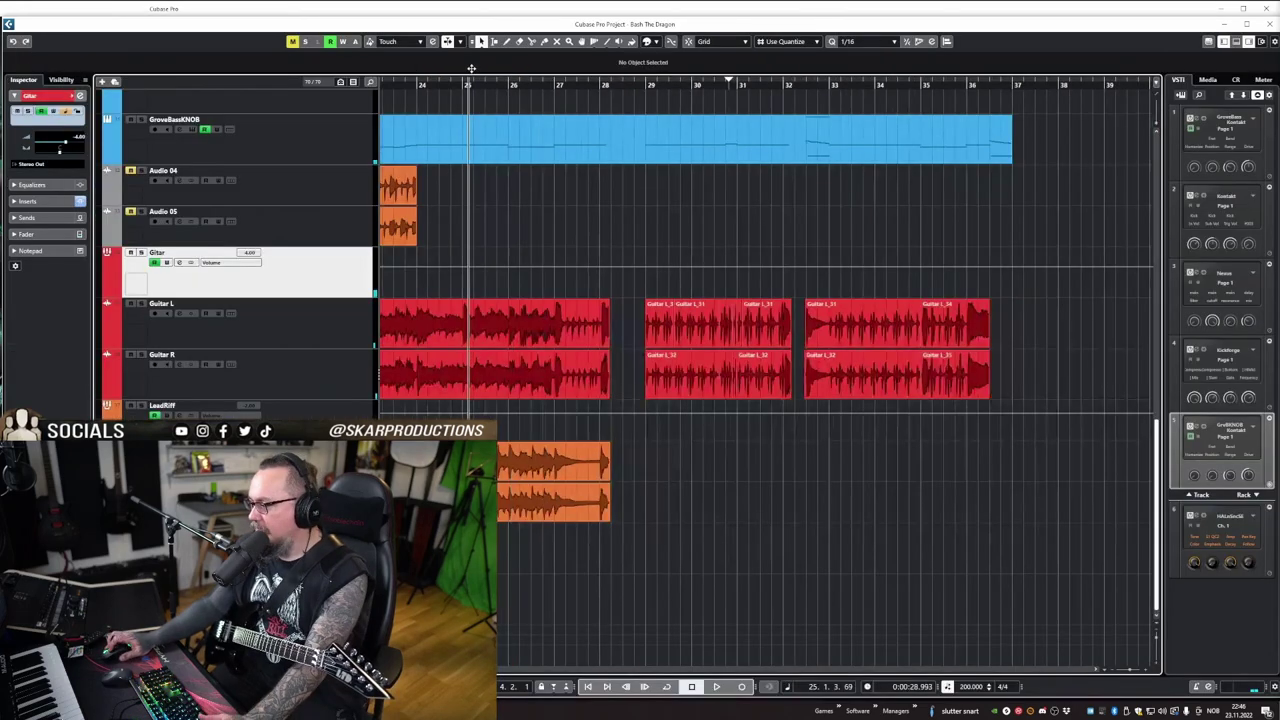
Play the arrangement from about bar 25 to check the bass line against the guitars.
mouse_move(466, 85)
mouse_down()
mouse_move(630, 80)
mouse_move(654, 103)
mouse_move(477, 82)
mouse_up()
key(space)
scroll(584, 184, right, 1)
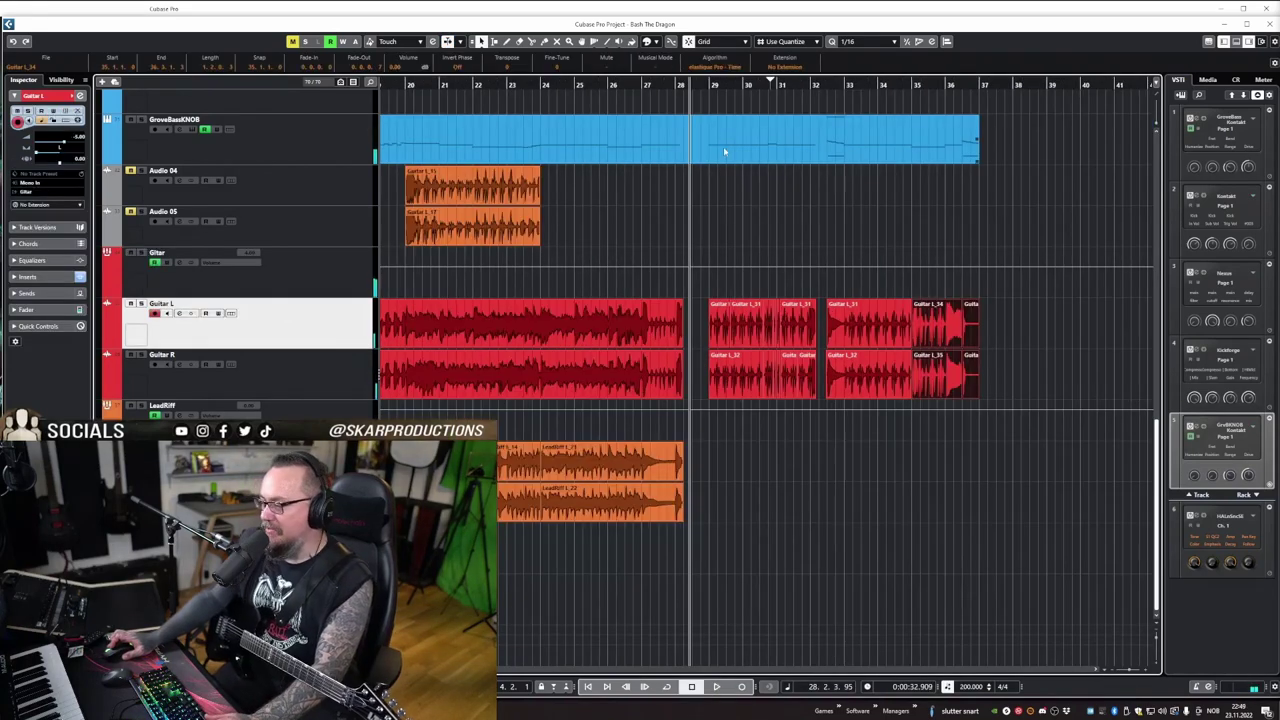
scroll(723, 146, right, 2)
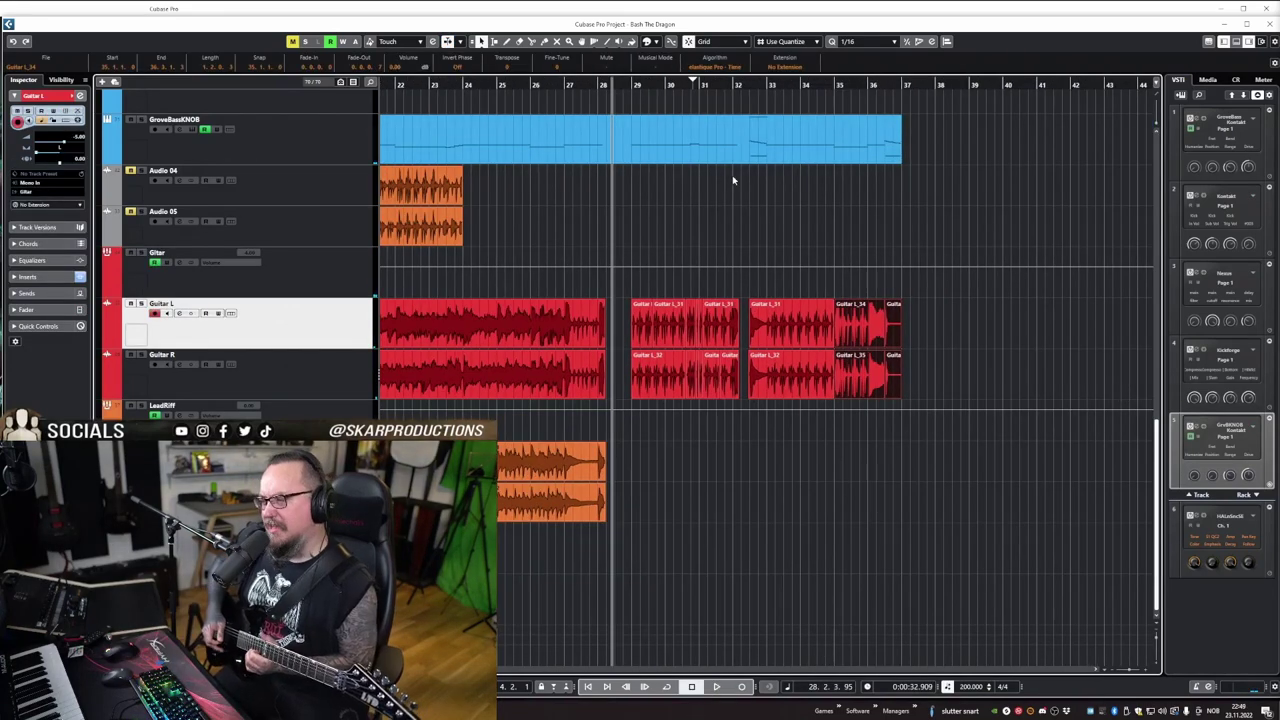
scroll(733, 180, right, 2)
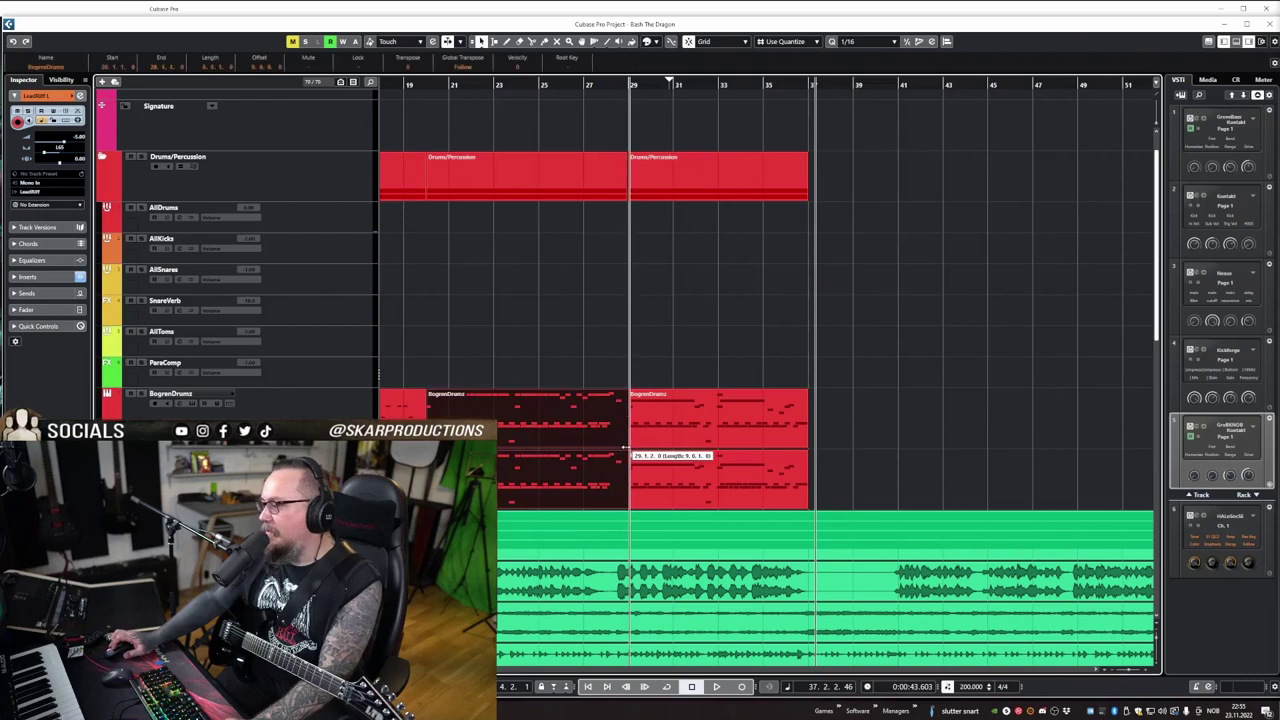
Extend the BogrenDrums and Kickforge parts that start at bar 20 to end at bar 29, and clear the selection.
drag(625, 446, 622, 444)
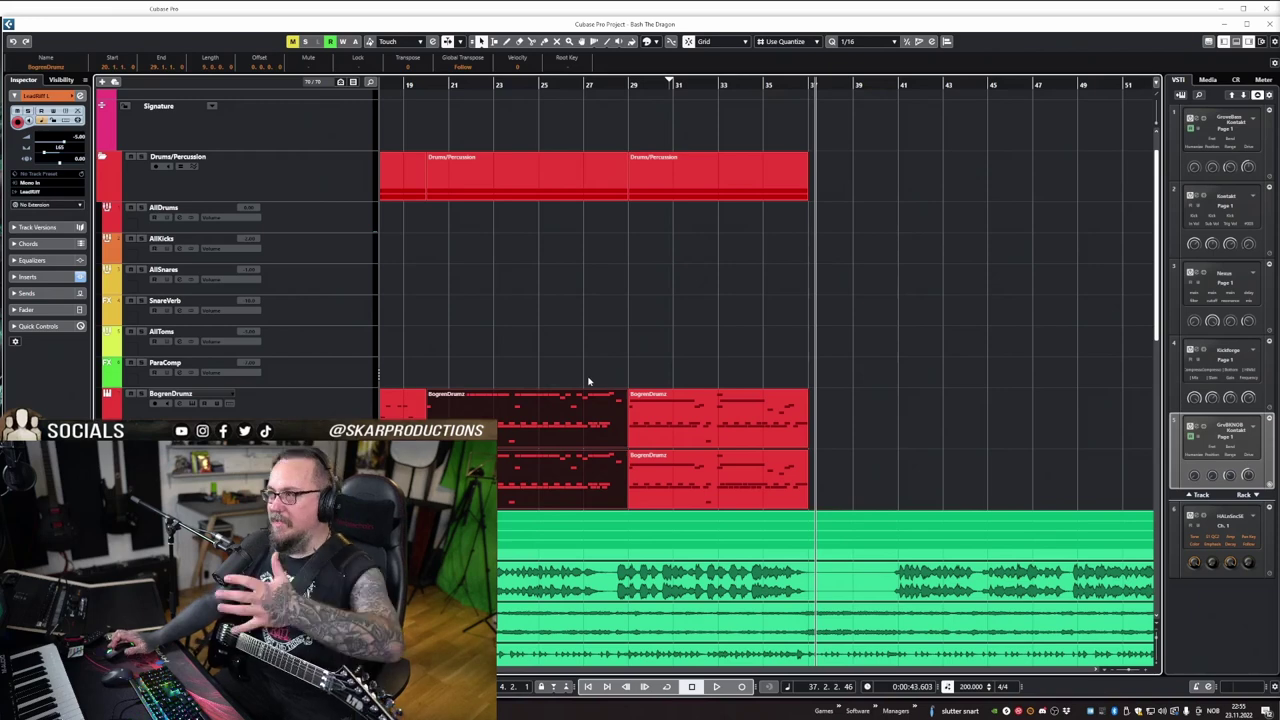
scroll(587, 390, down, 4)
drag(543, 401, 514, 410)
scroll(462, 407, down, 5)
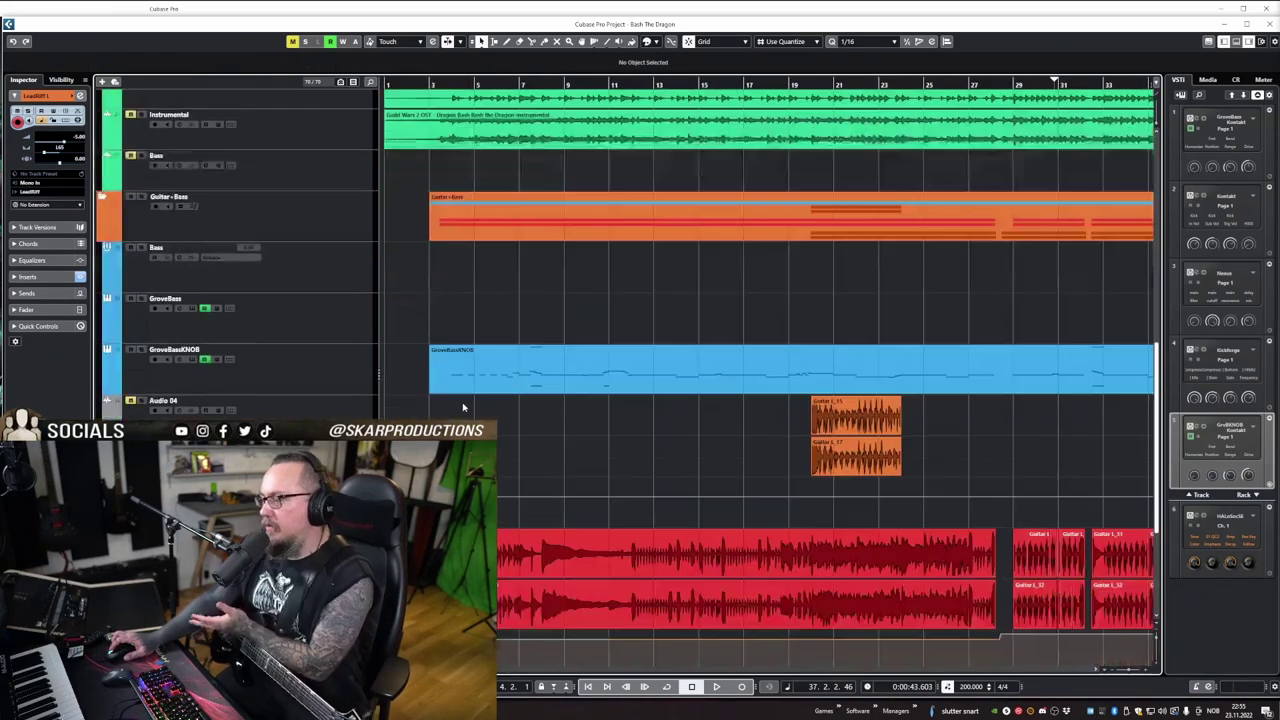
scroll(463, 407, down, 4)
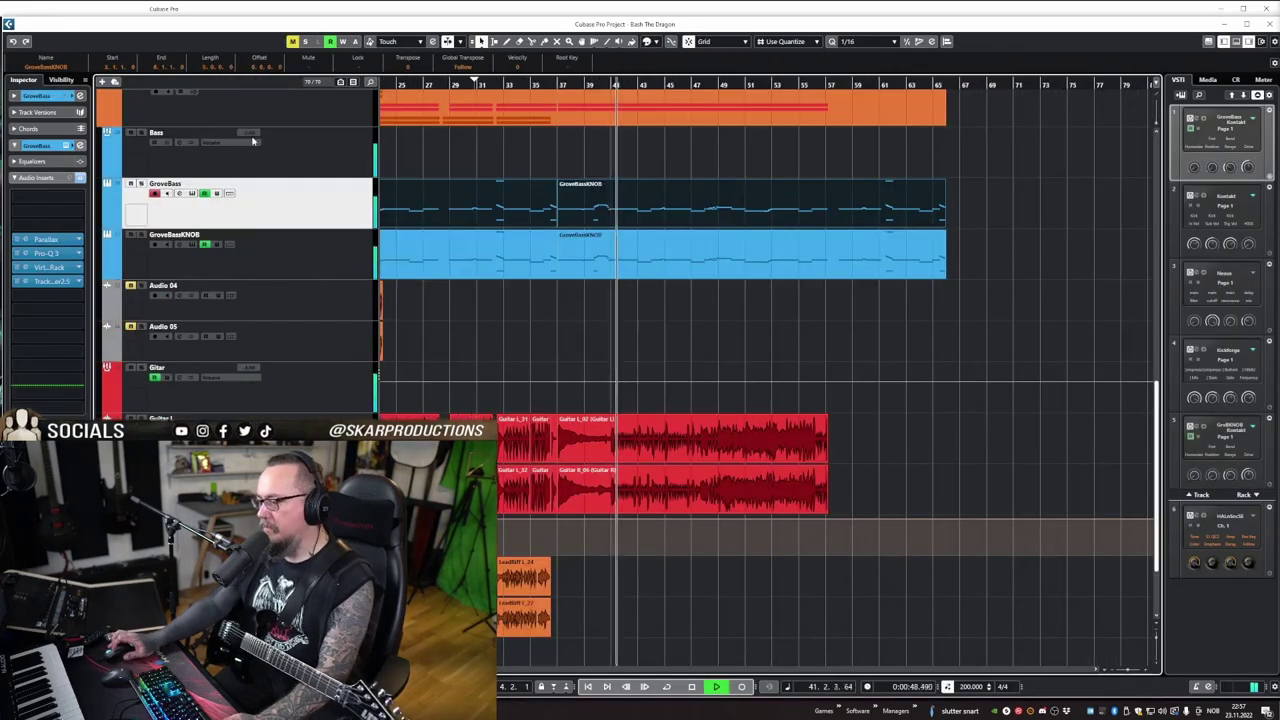
click(603, 320)
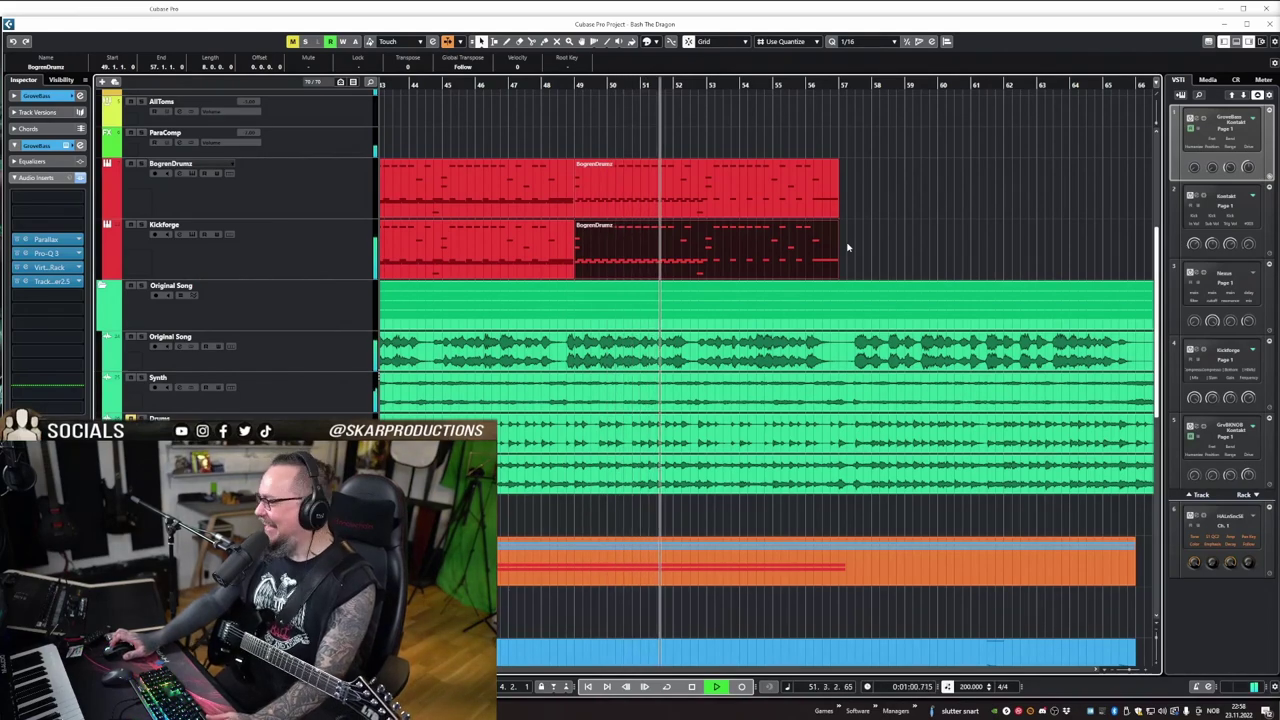
Copy the four-bar BogrenDrums and Kickforge parts from bar 49 to bar 53.
drag(739, 259, 650, 200)
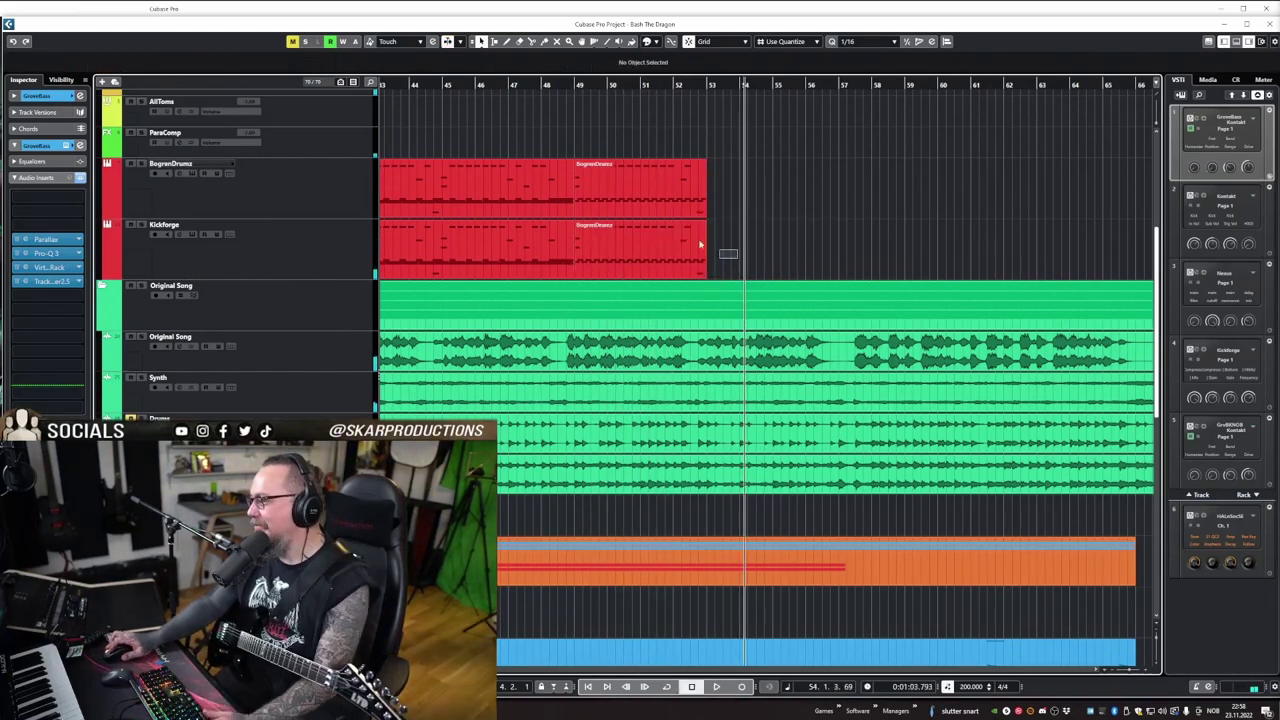
drag(608, 200, 742, 200)
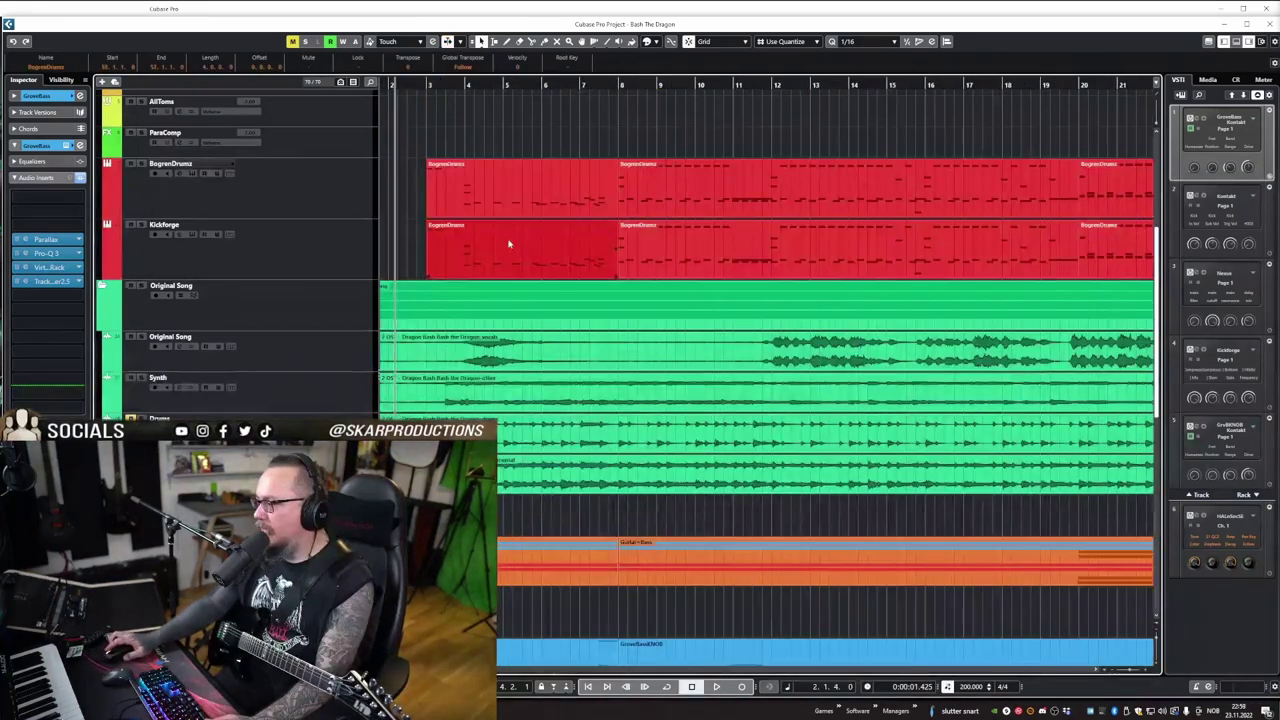
Look over the guitar, lead riff, bass and original song tracks around bar 37 and the section after it.
scroll(492, 238, down, 5)
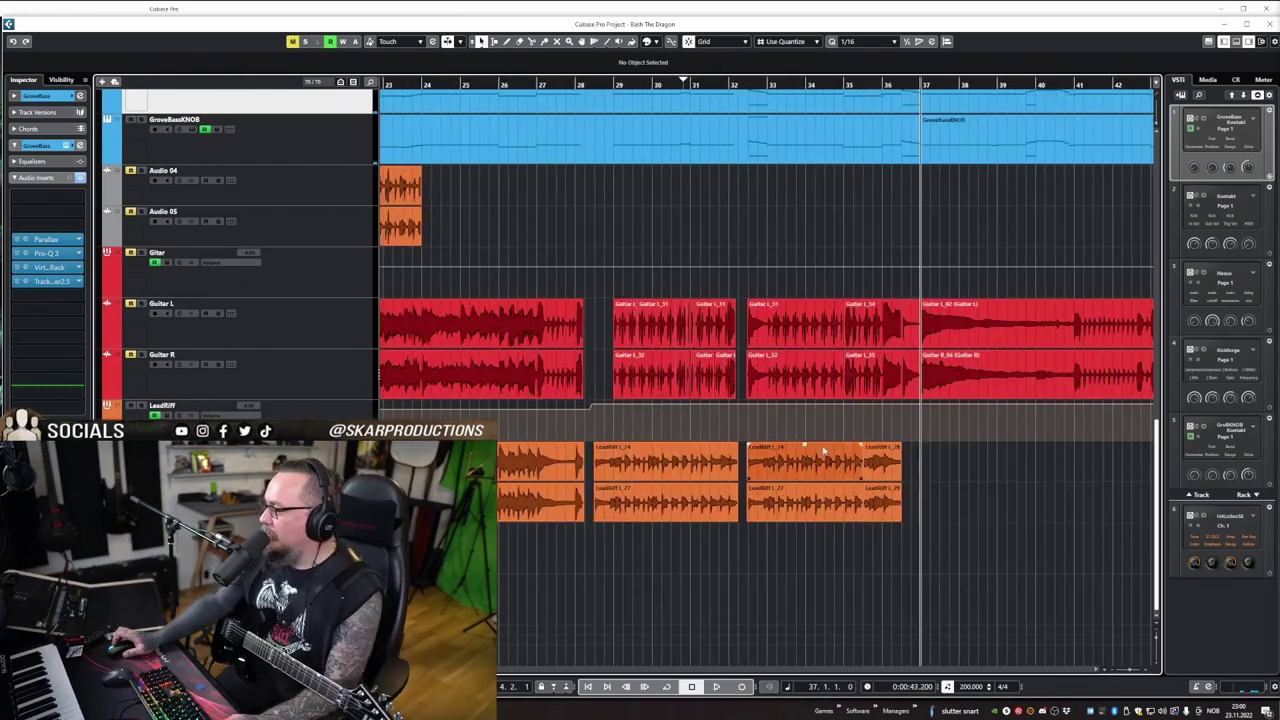
scroll(823, 451, right, 3)
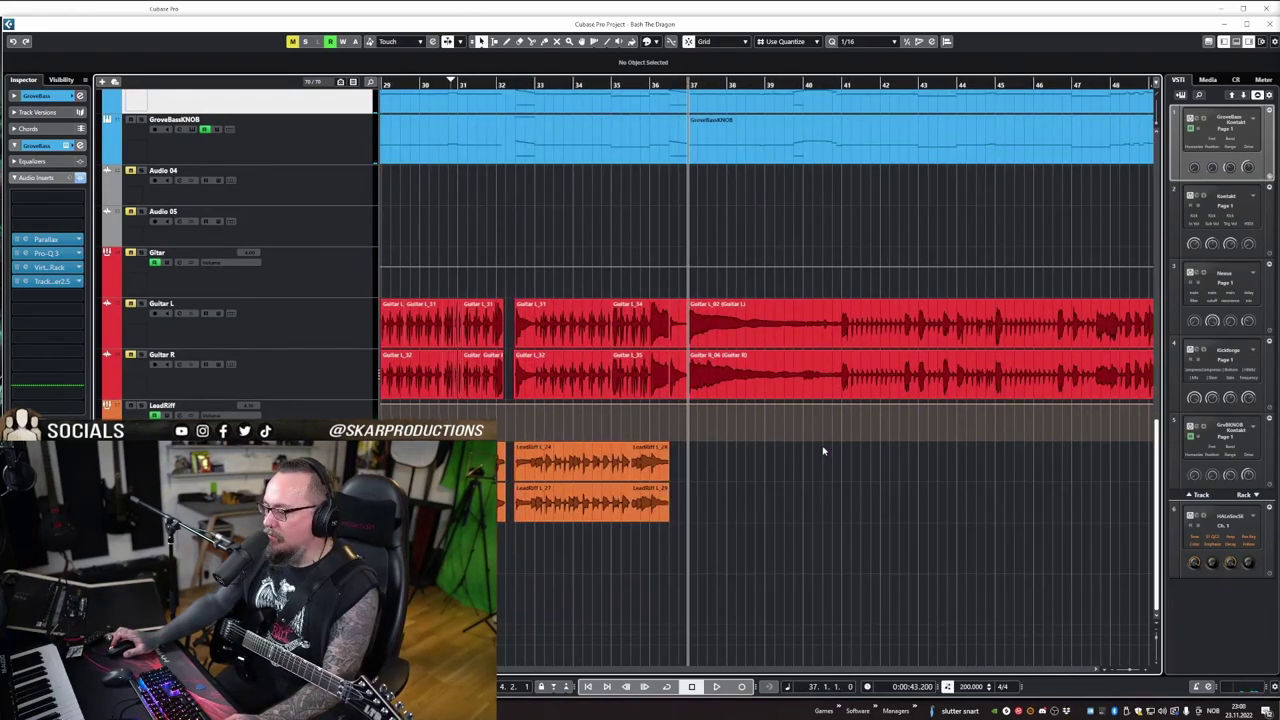
scroll(823, 451, right, 3)
scroll(823, 451, left, 2)
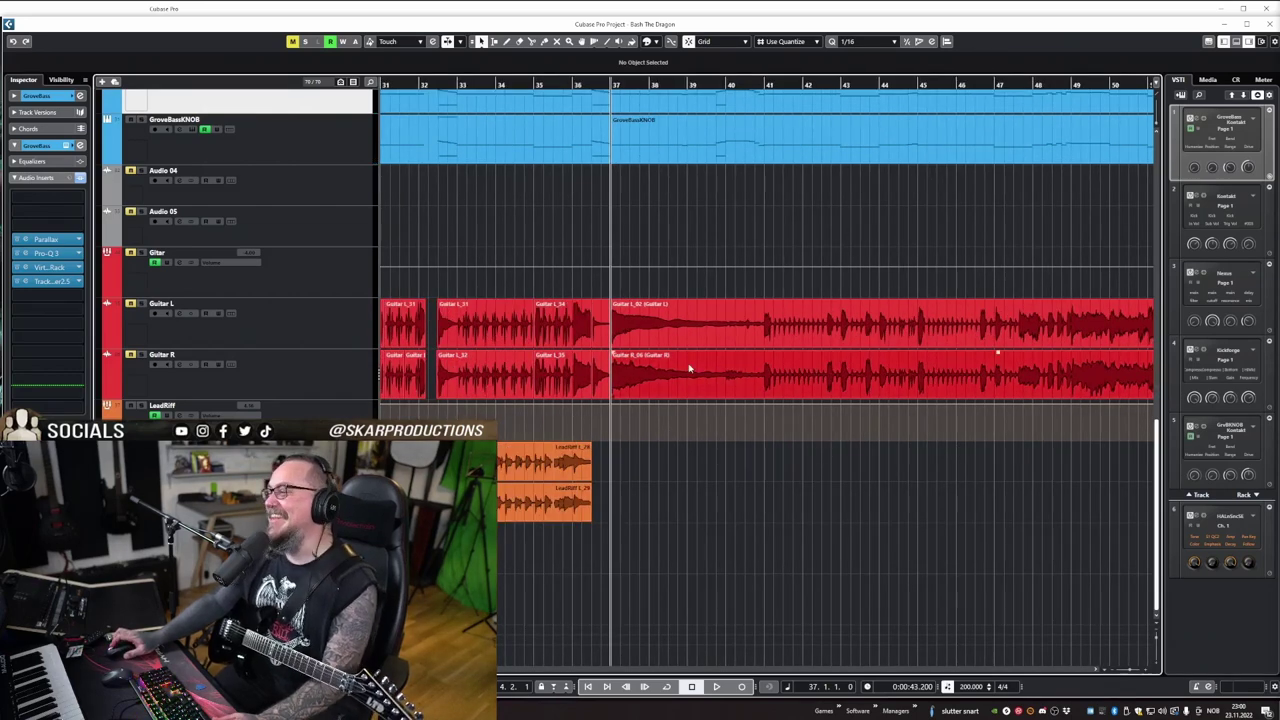
scroll(688, 368, up, 2)
scroll(688, 368, right, 2)
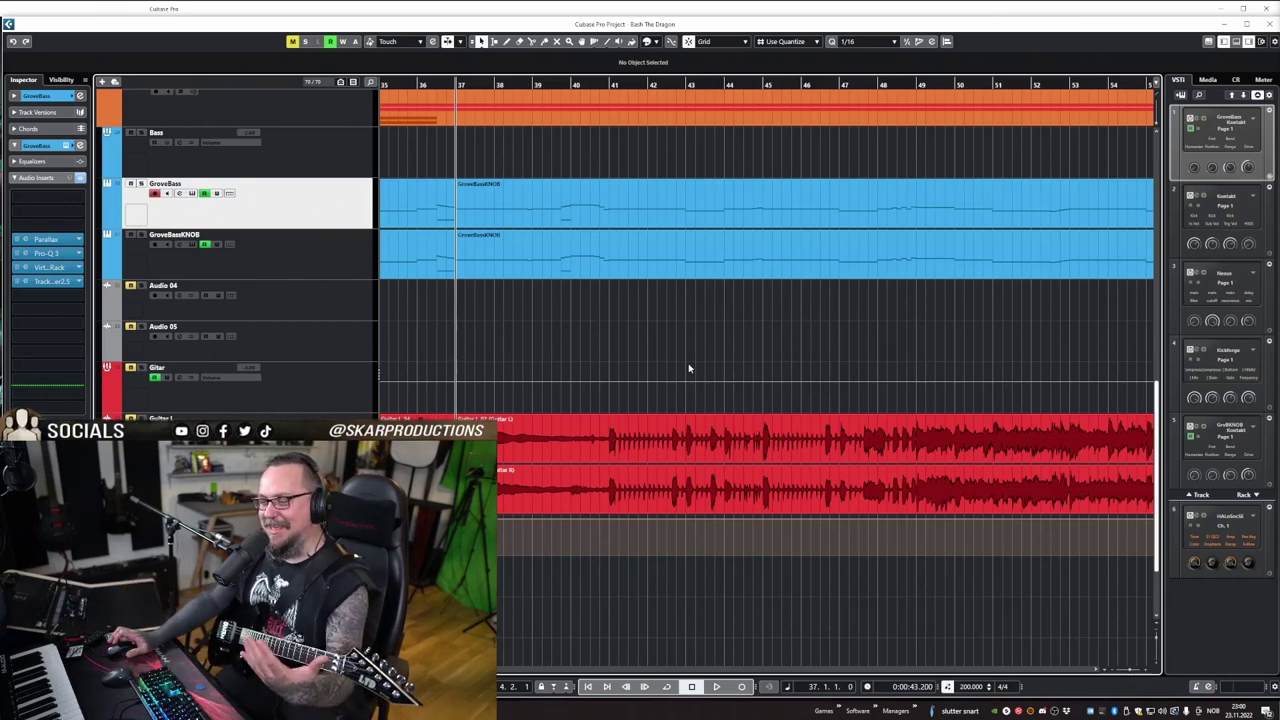
scroll(632, 301, up, 3)
scroll(632, 301, left, 2)
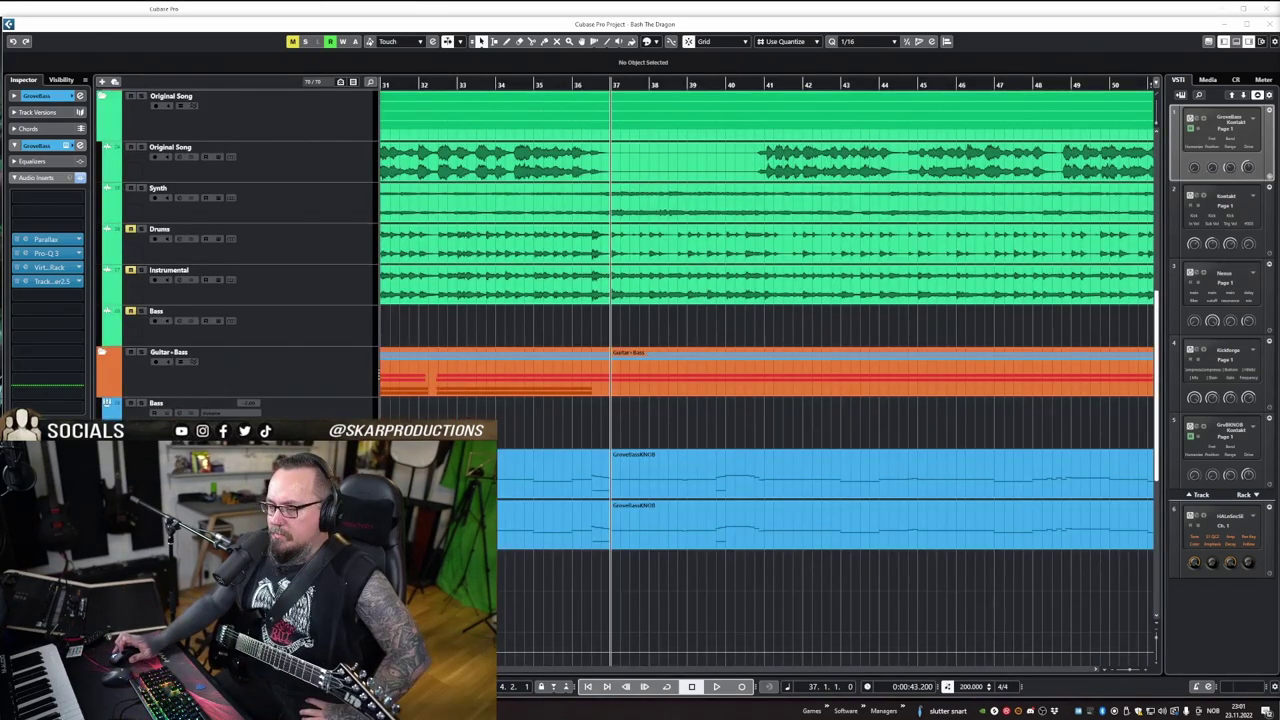